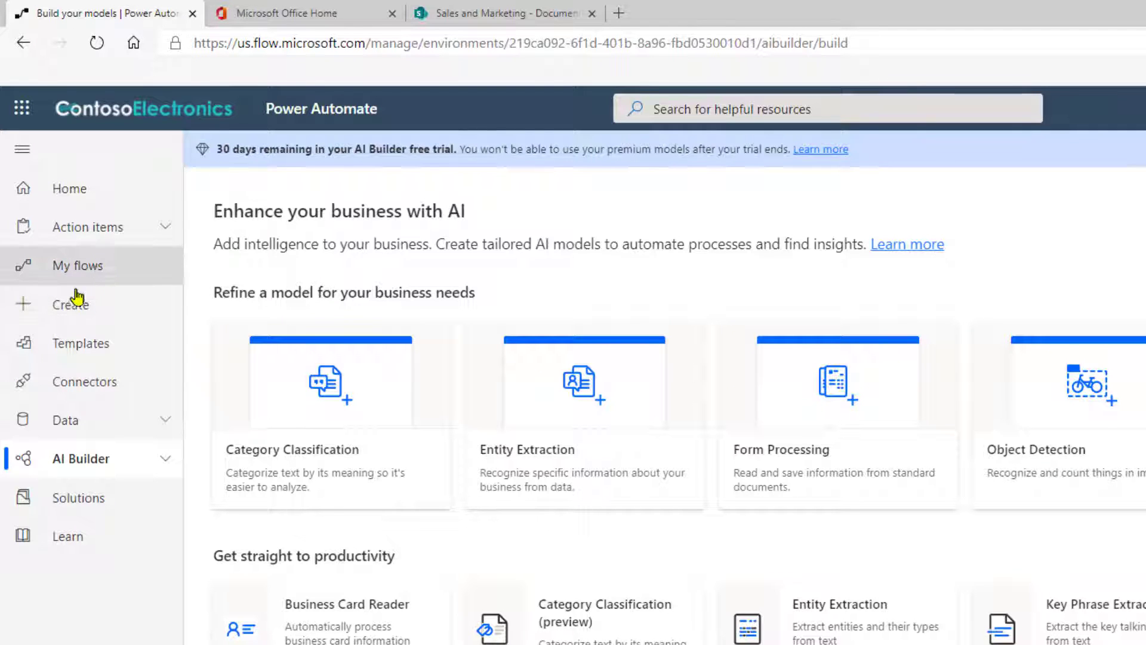
Step: Create a blank instant flow that uses the "Manually trigger a flow" trigger
left_click(114, 308)
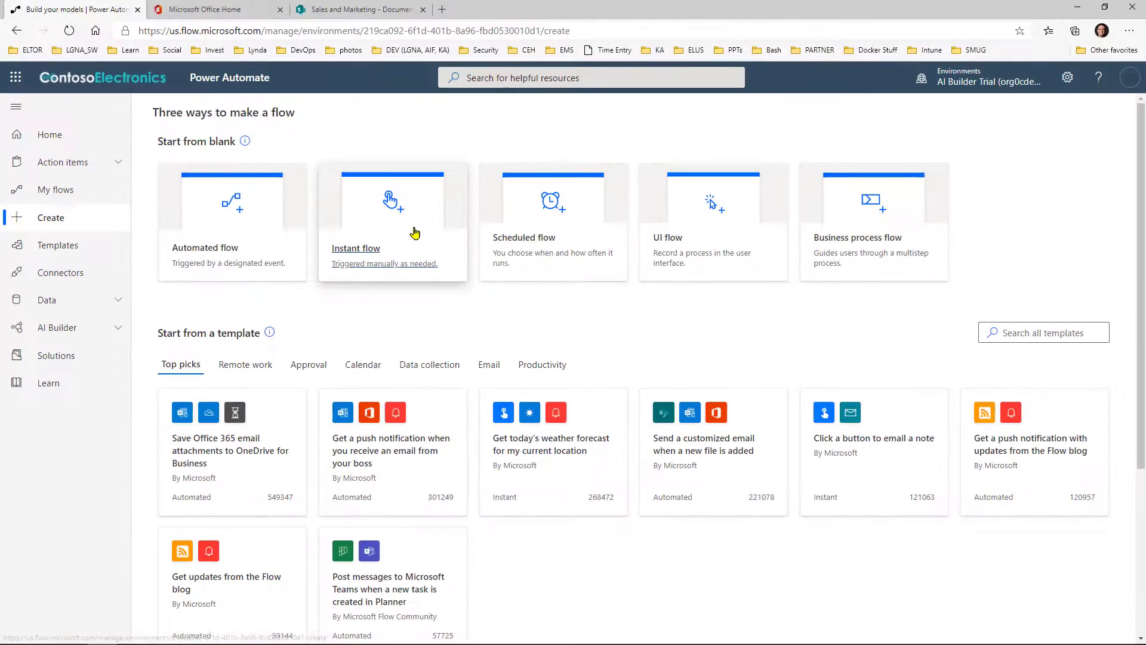
left_click(577, 324)
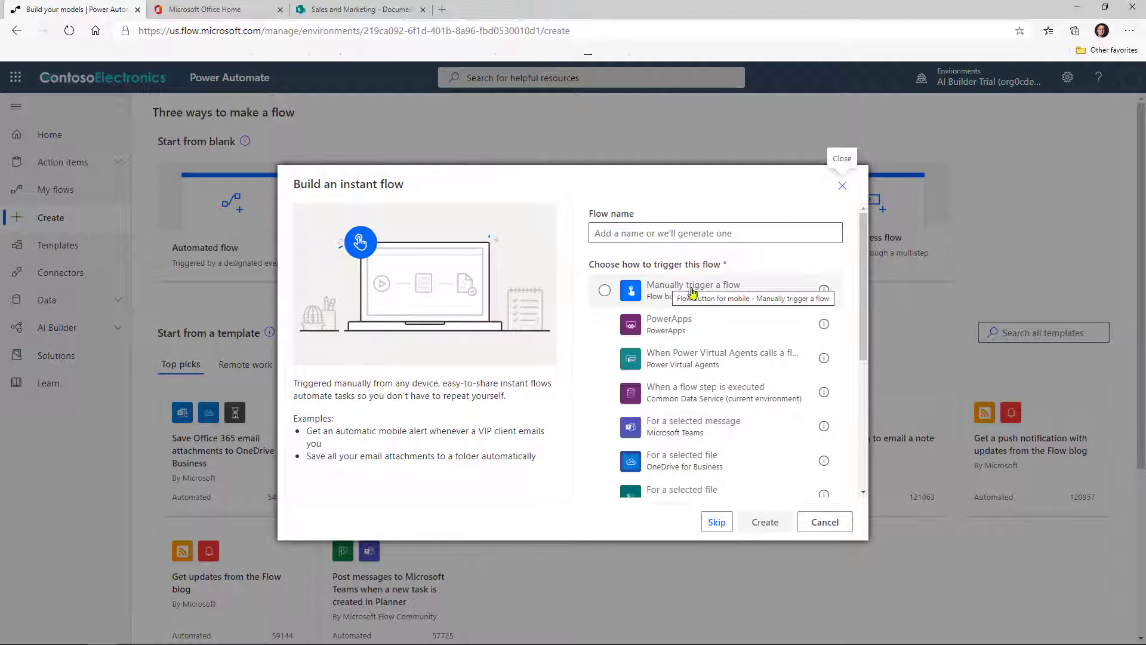
left_click(792, 297)
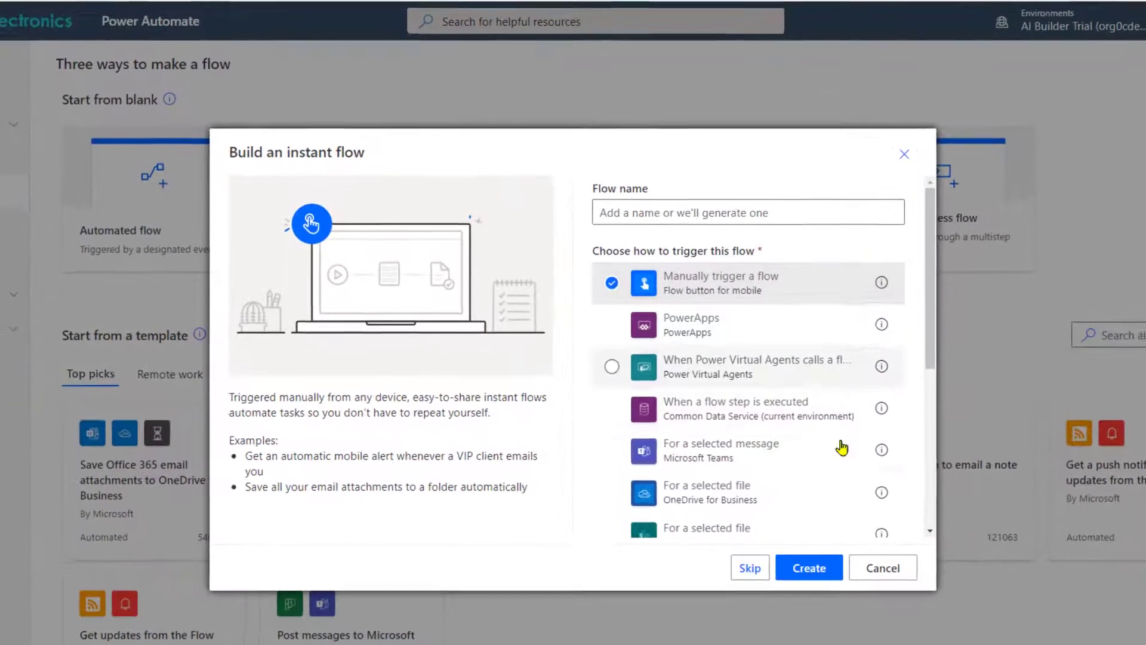
left_click(765, 522)
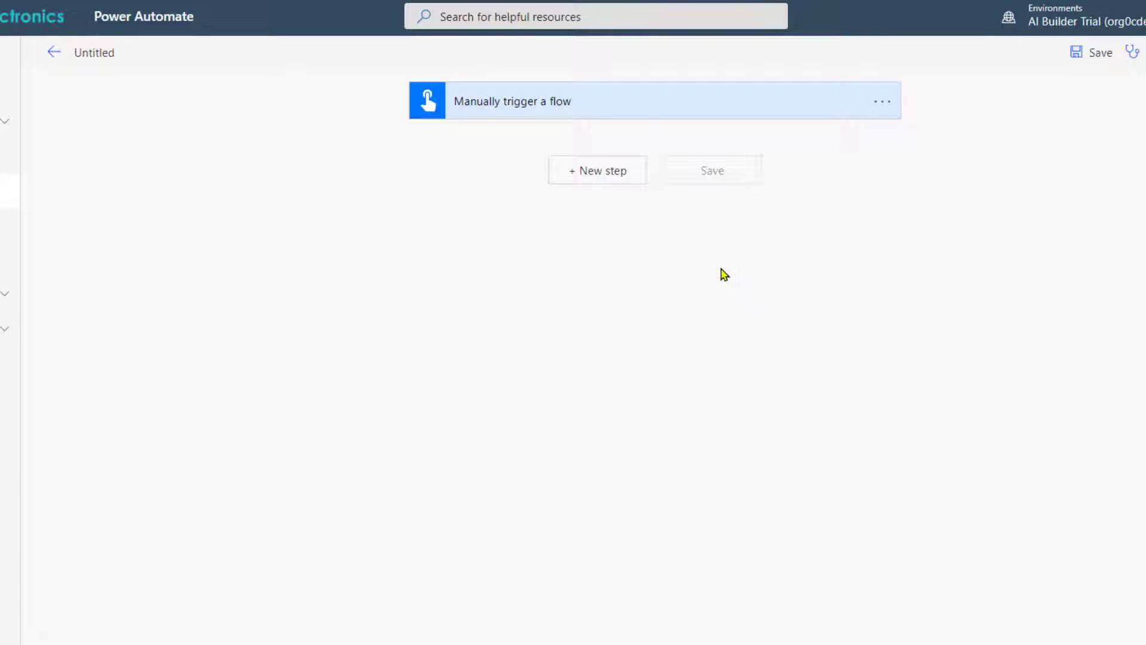
Step: Add a text input named "My Text" to the manual trigger
left_click(590, 106)
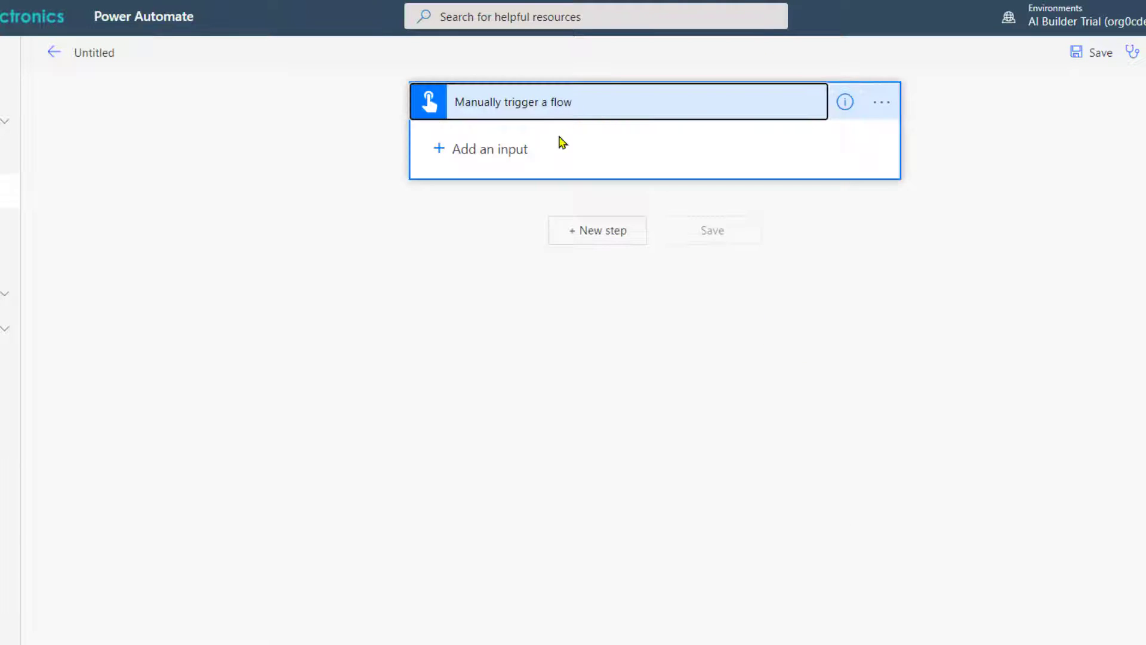
left_click(488, 143)
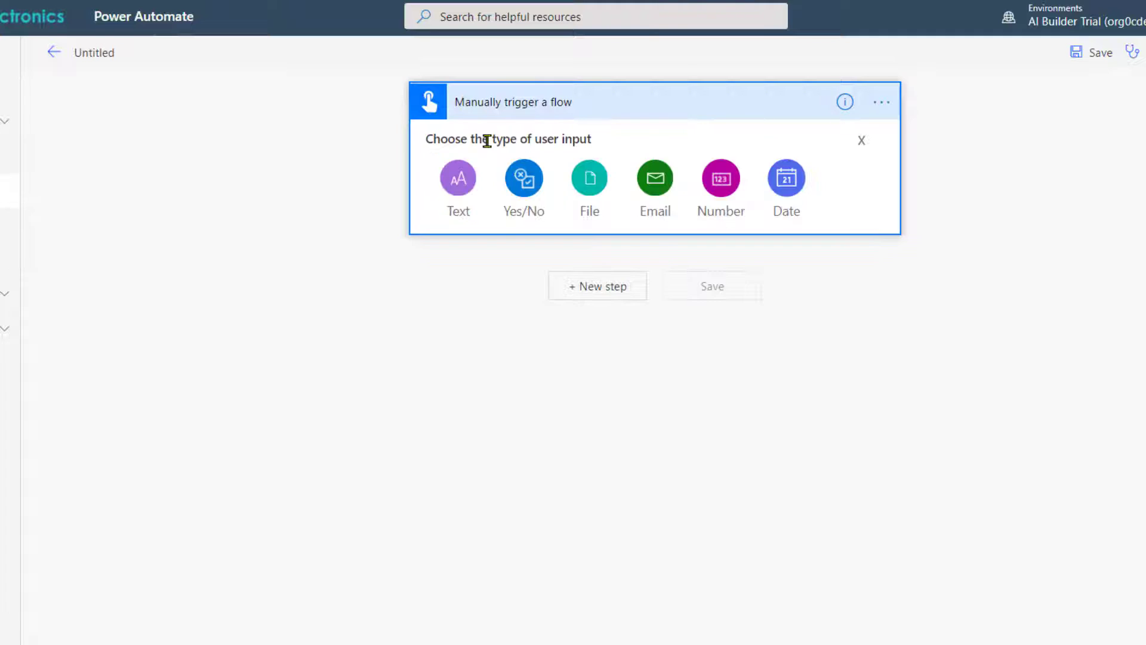
left_click(459, 179)
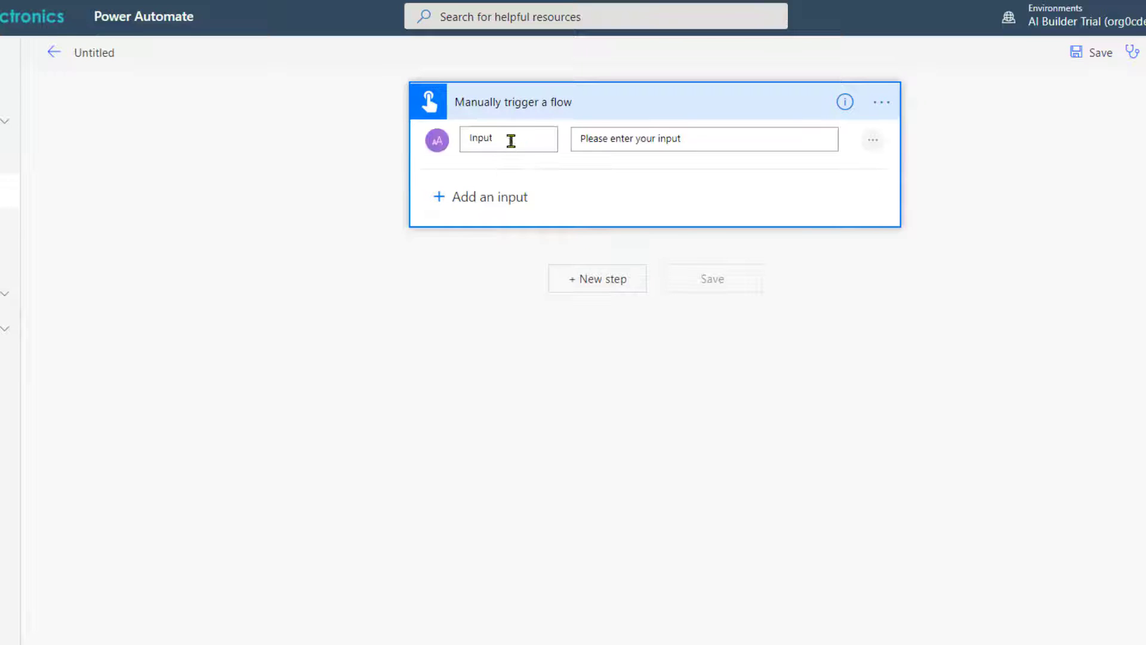
double_click(464, 139)
type("My Text")
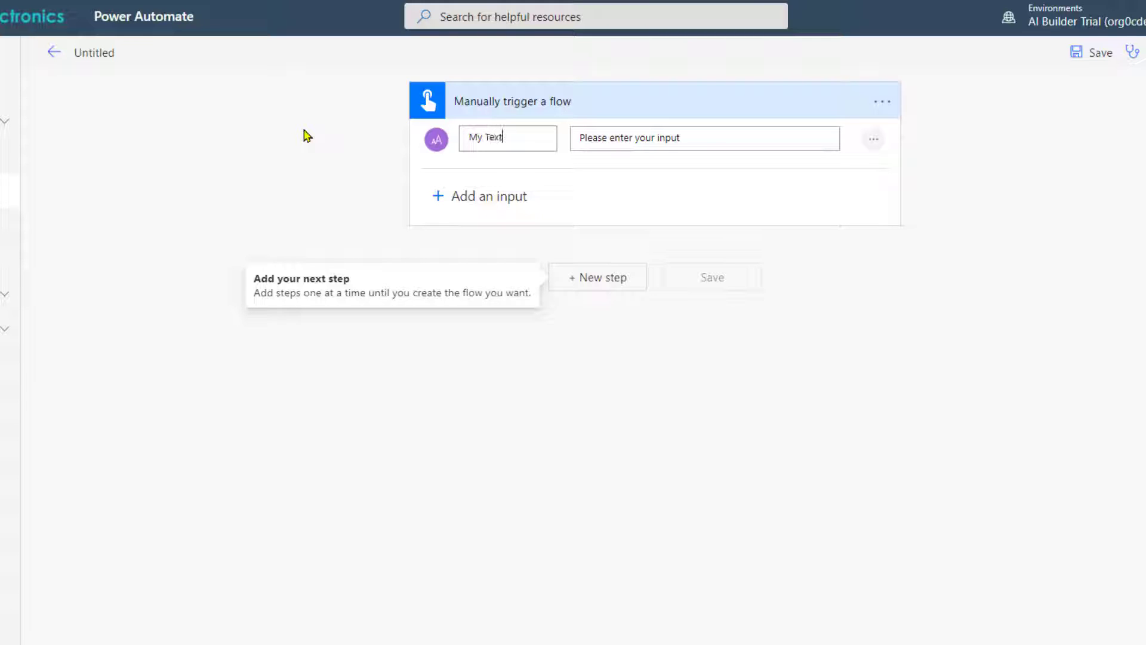
Step: Add the AI Builder action "Analyze positive or negative sentiment in text" after the trigger
left_click(597, 277)
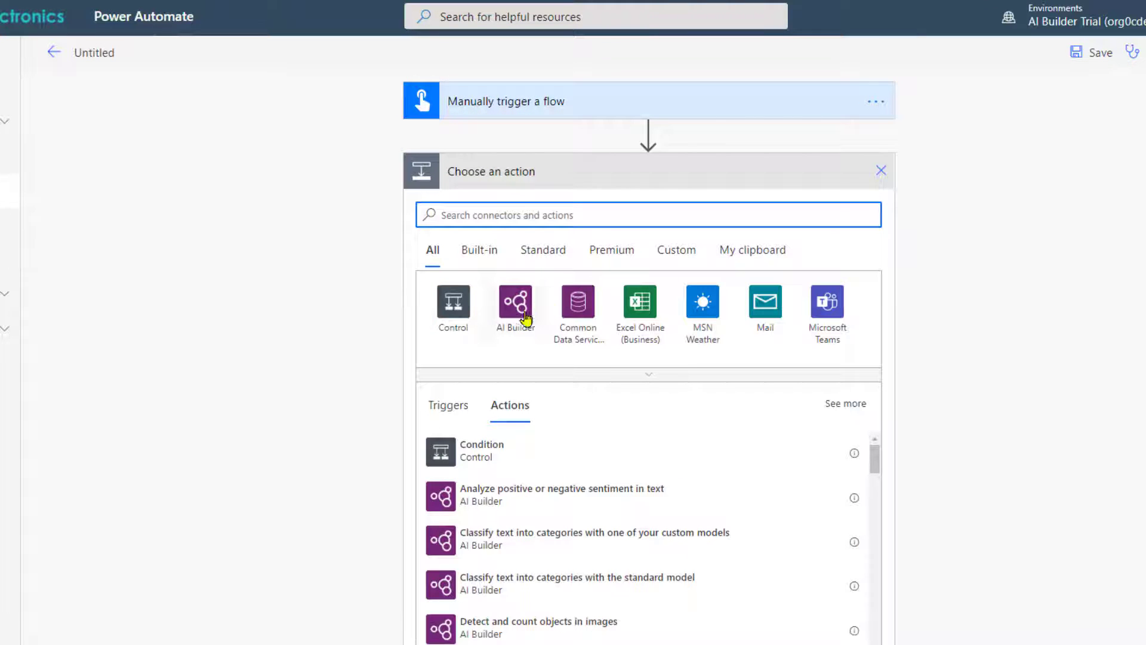
left_click(526, 318)
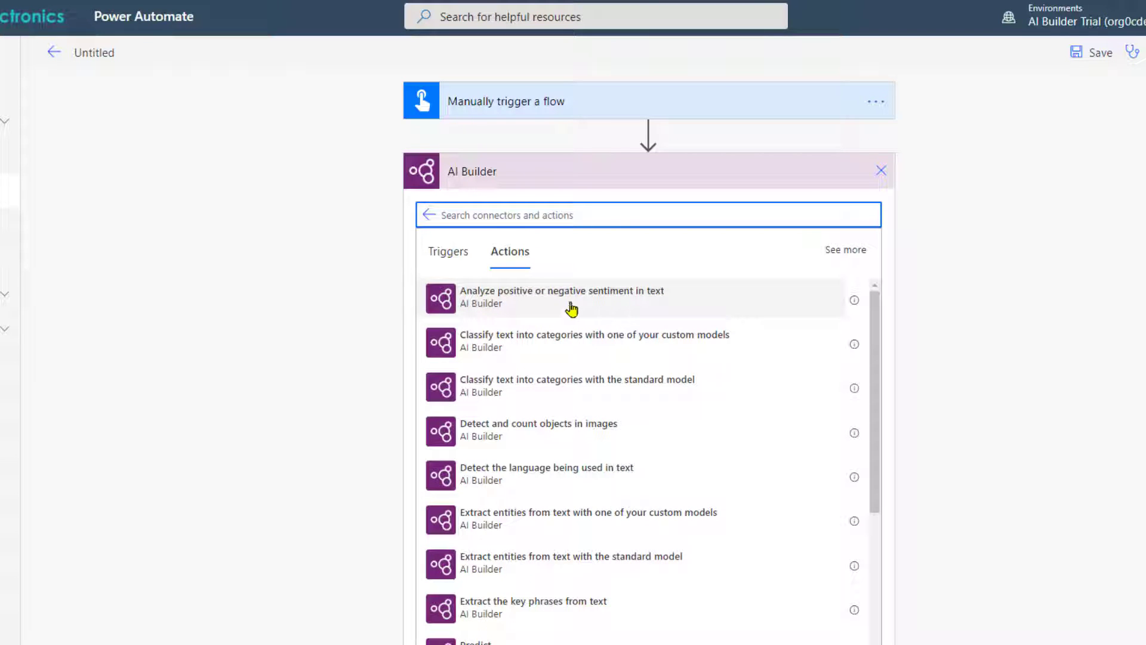
left_click(572, 309)
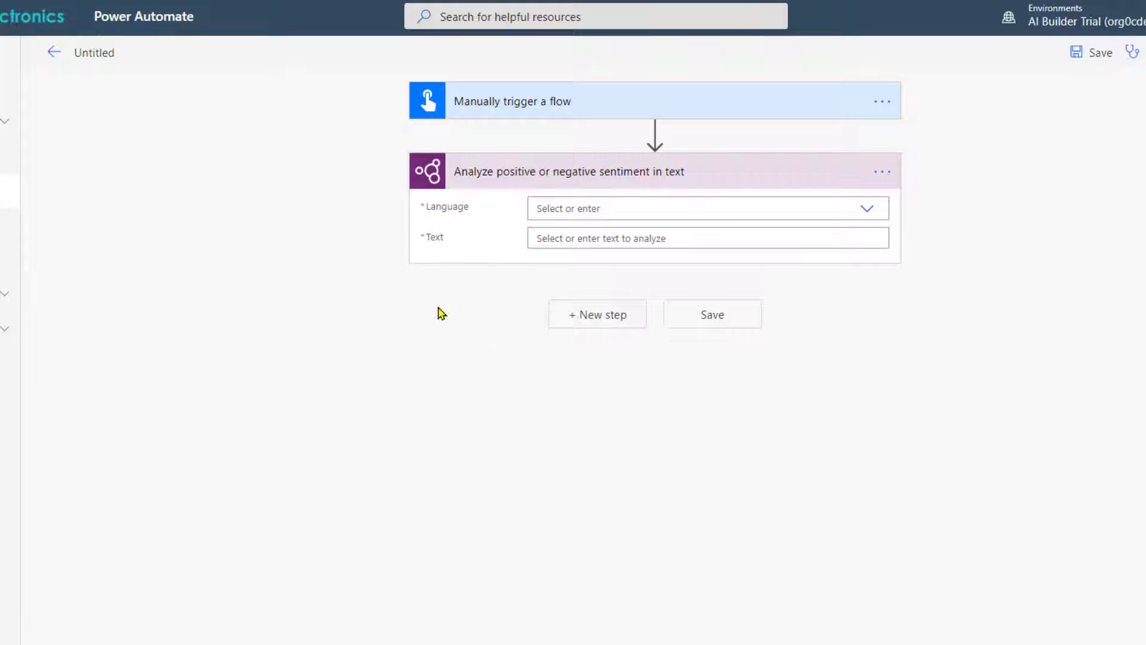
Step: Set the sentiment action's language to English and its text to the trigger's My Text dynamic content
left_click(826, 212)
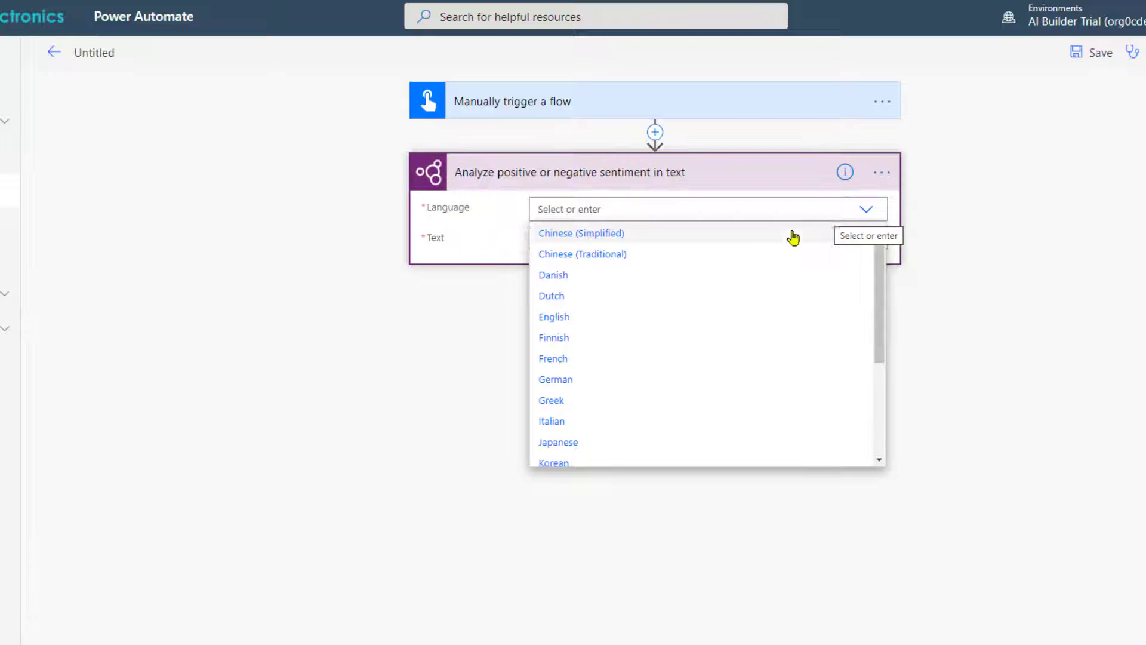
left_click(576, 317)
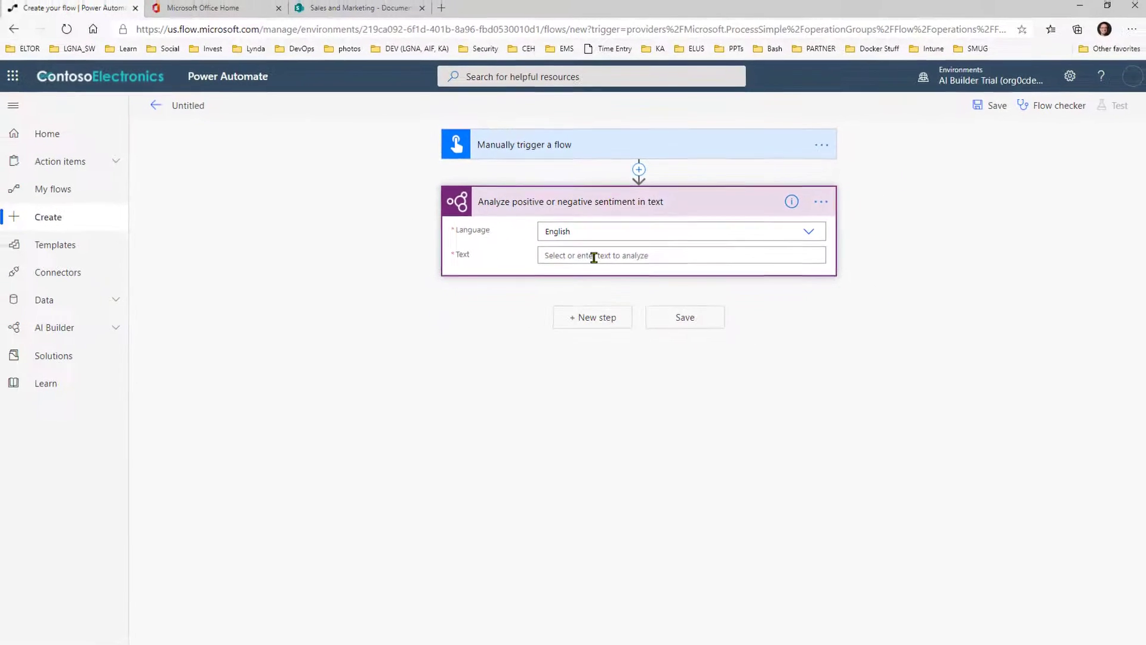
left_click(599, 239)
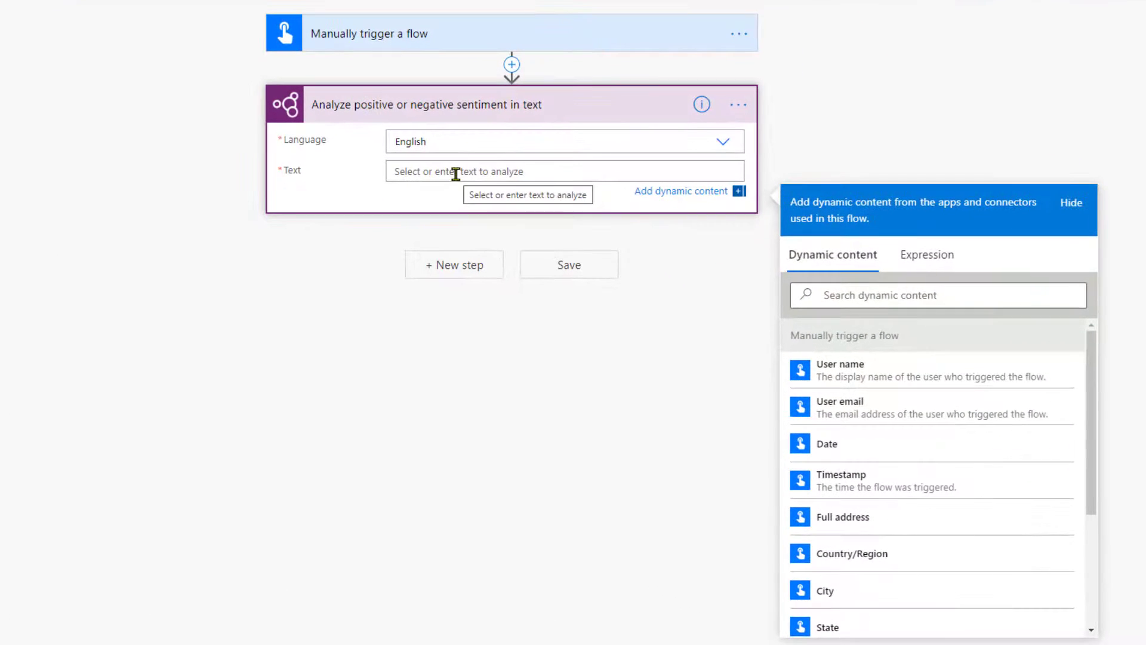
left_click_drag(1092, 346, 1093, 476)
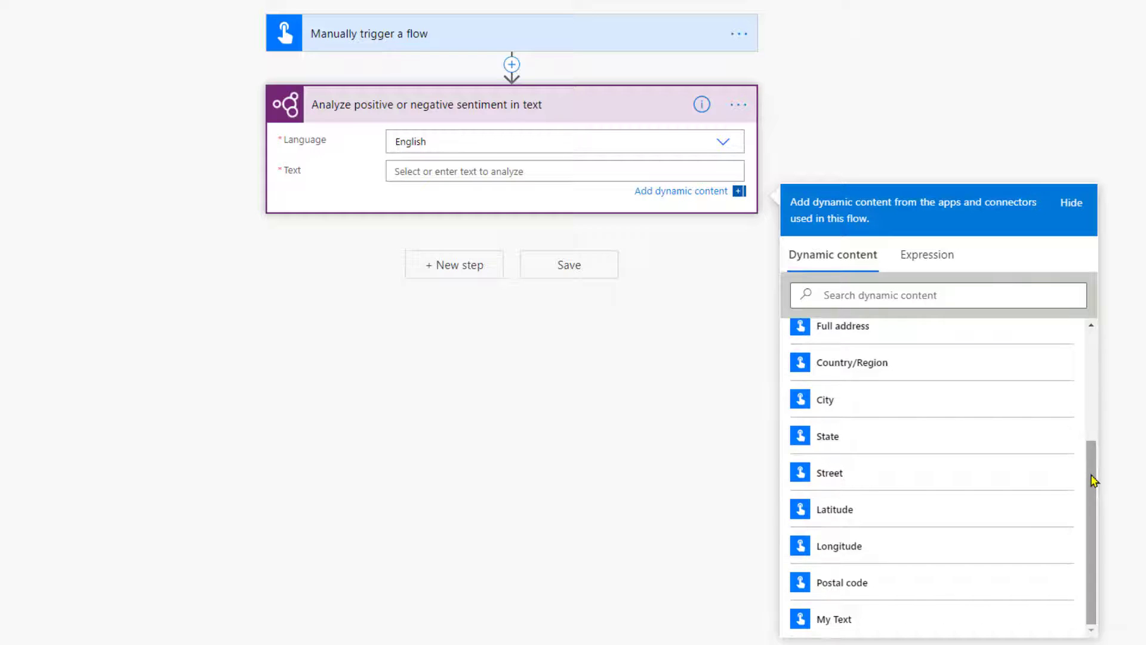
left_click(863, 626)
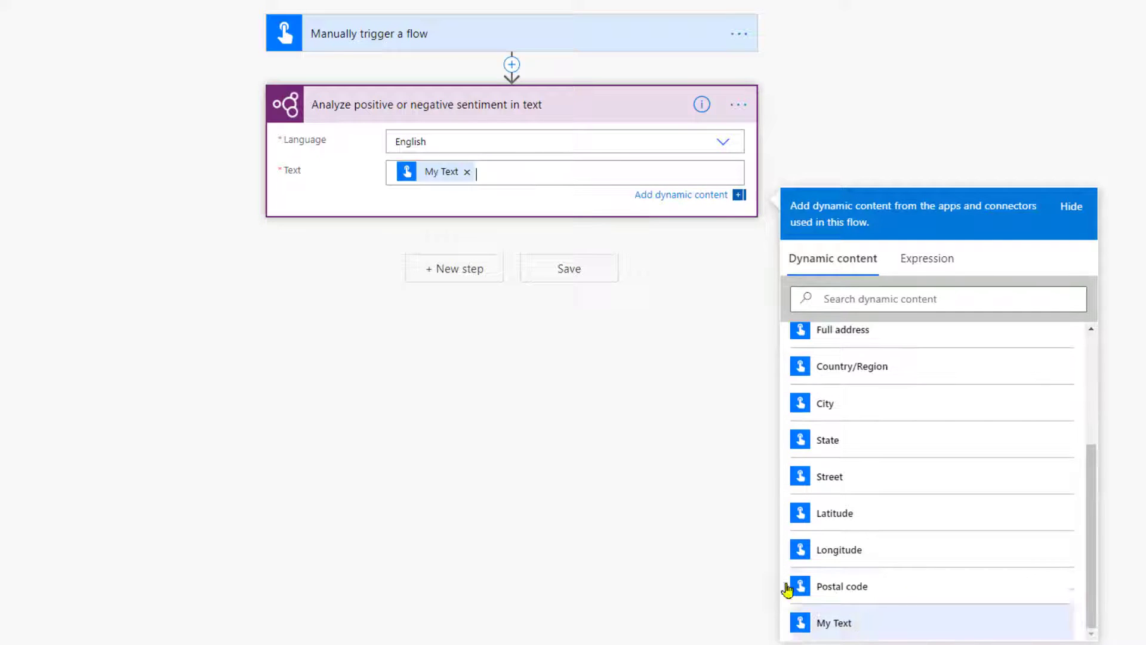
Step: Add the Excel Online (Business) action "Add a row into a table" after the sentiment analysis
left_click(451, 269)
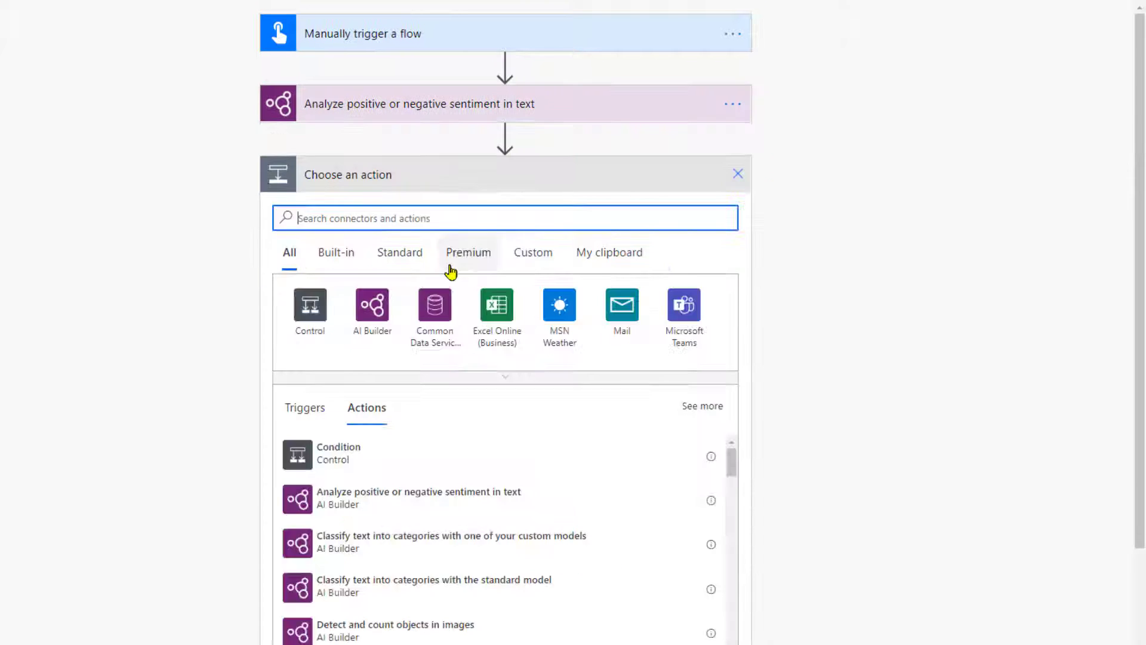
left_click(498, 309)
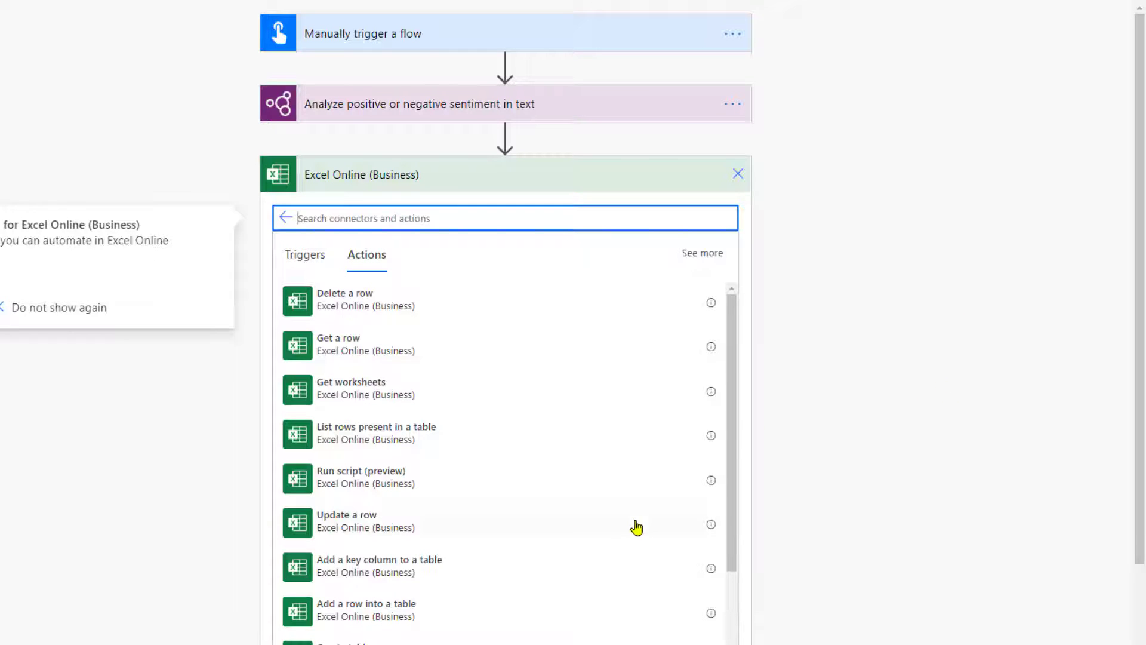
left_click(456, 612)
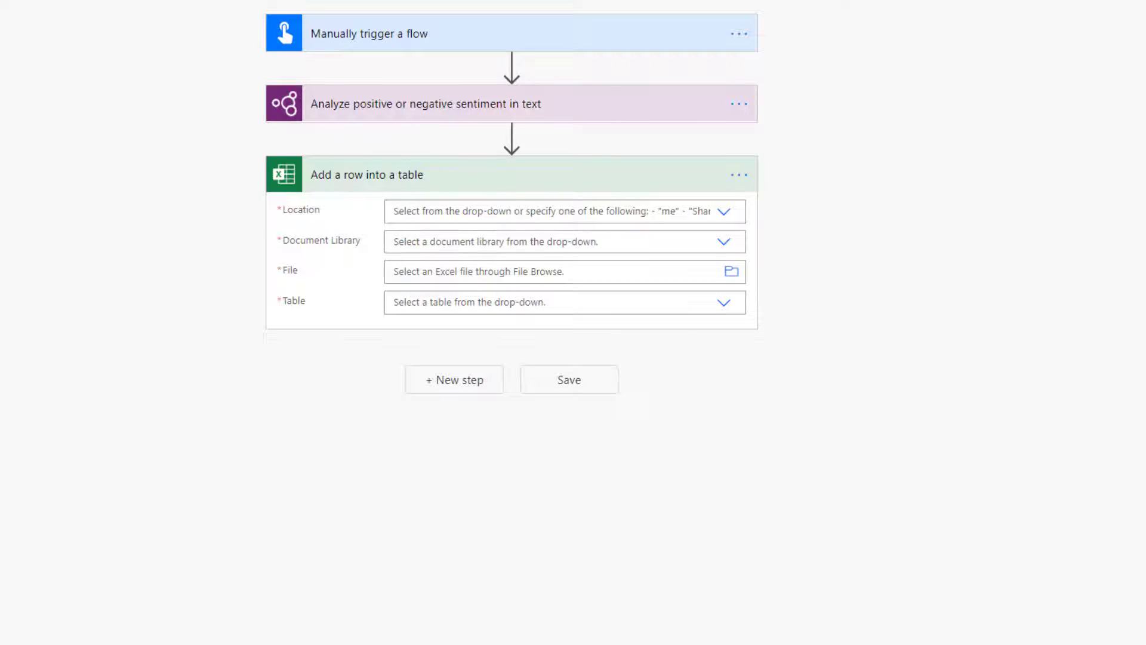
Step: Set the Excel action's location to "SharePoint Site - Sales and Marketing" and its document library to Documents
left_click(562, 217)
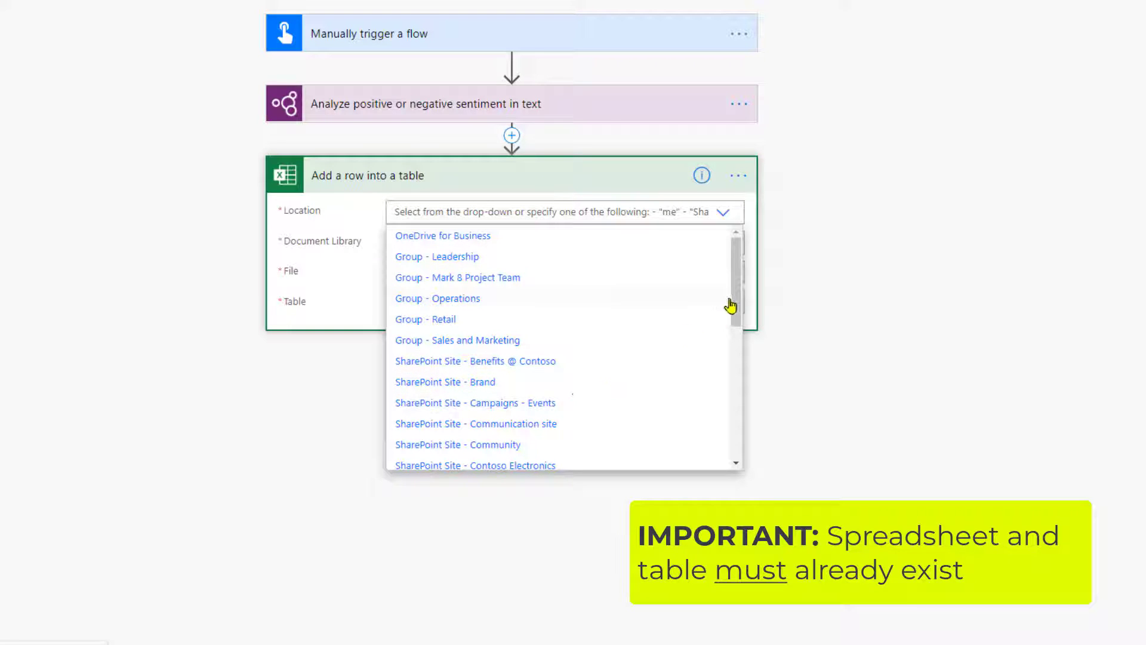
left_click_drag(731, 306, 724, 430)
left_click(591, 399)
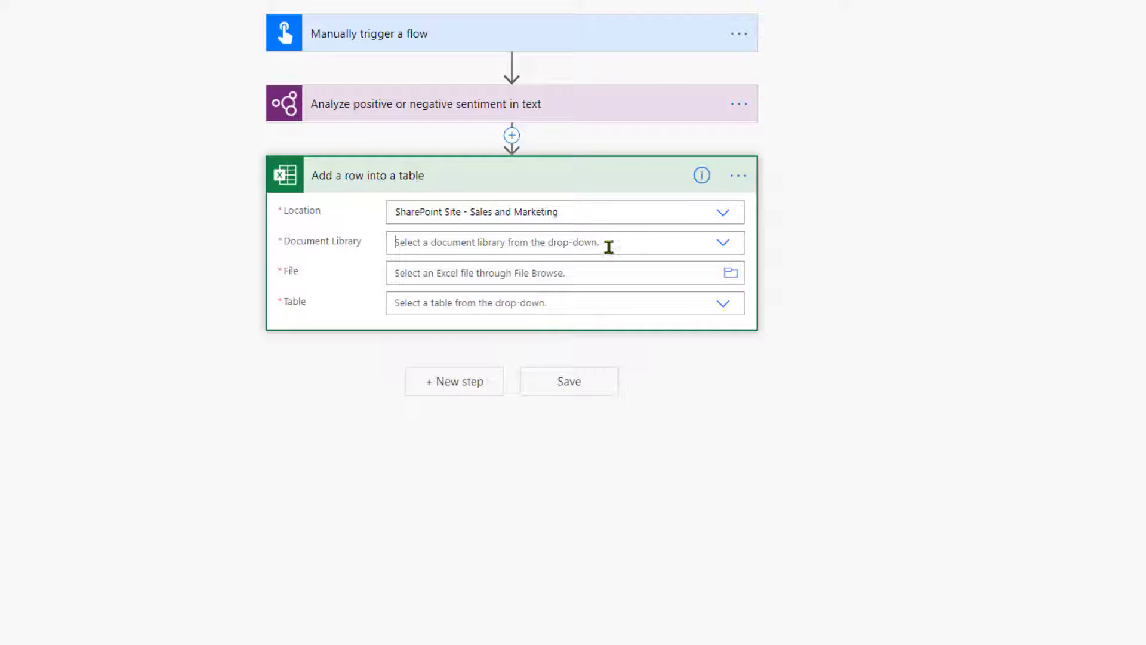
left_click(564, 267)
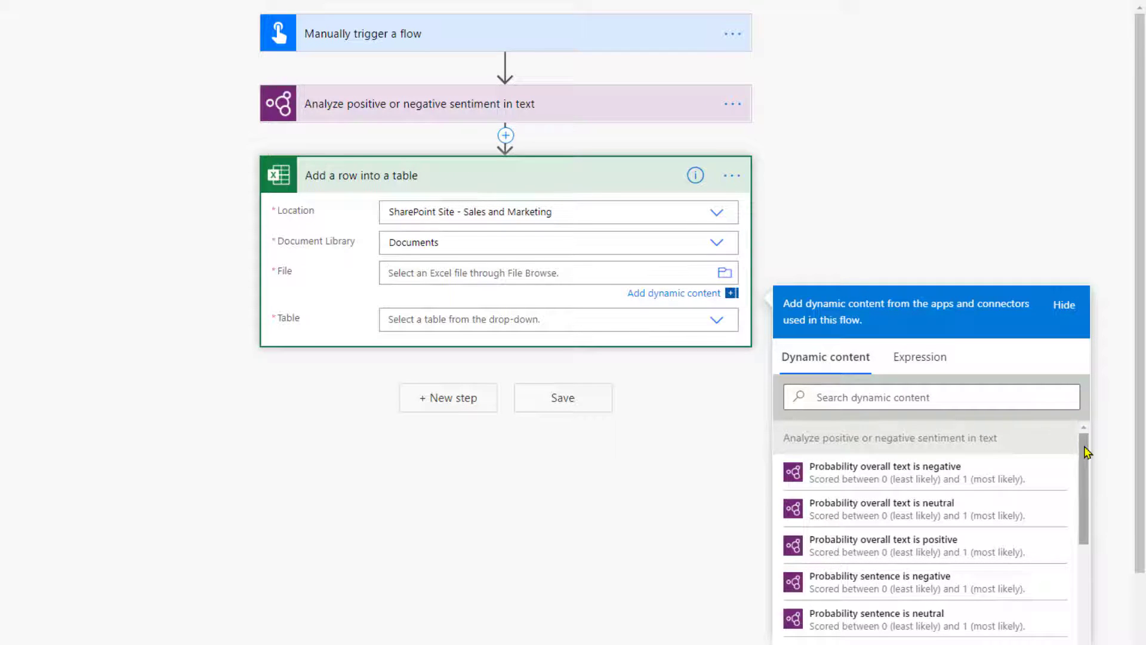
Step: Choose Sentiment.xlsx as the Excel action's file and Table1 as its table
left_click(725, 277)
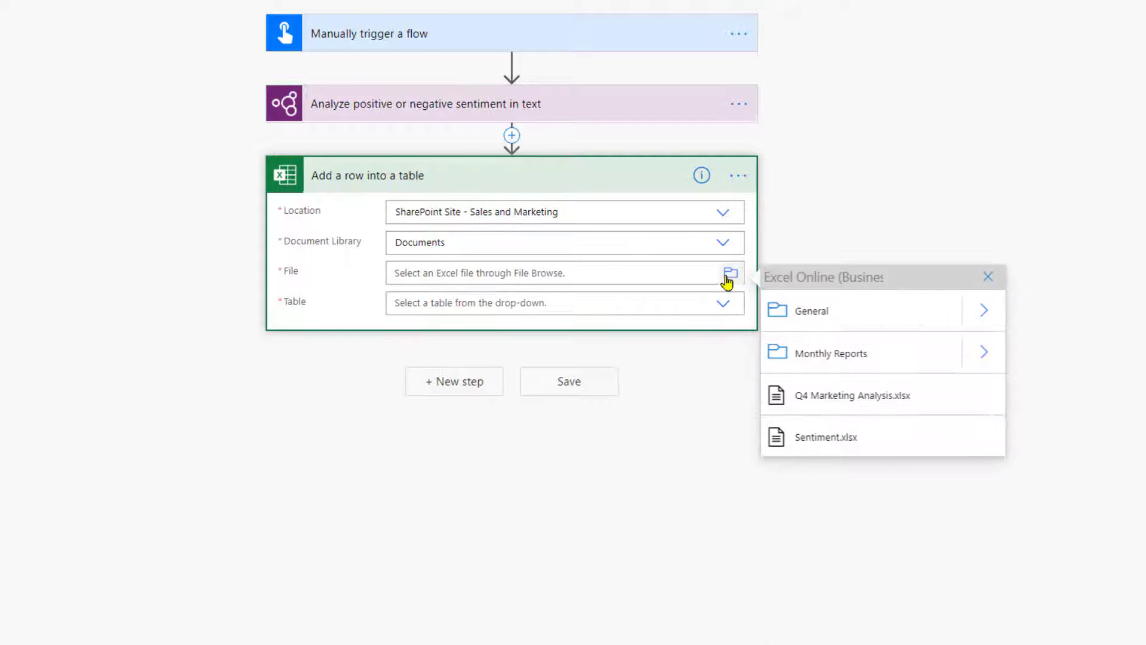
left_click(839, 436)
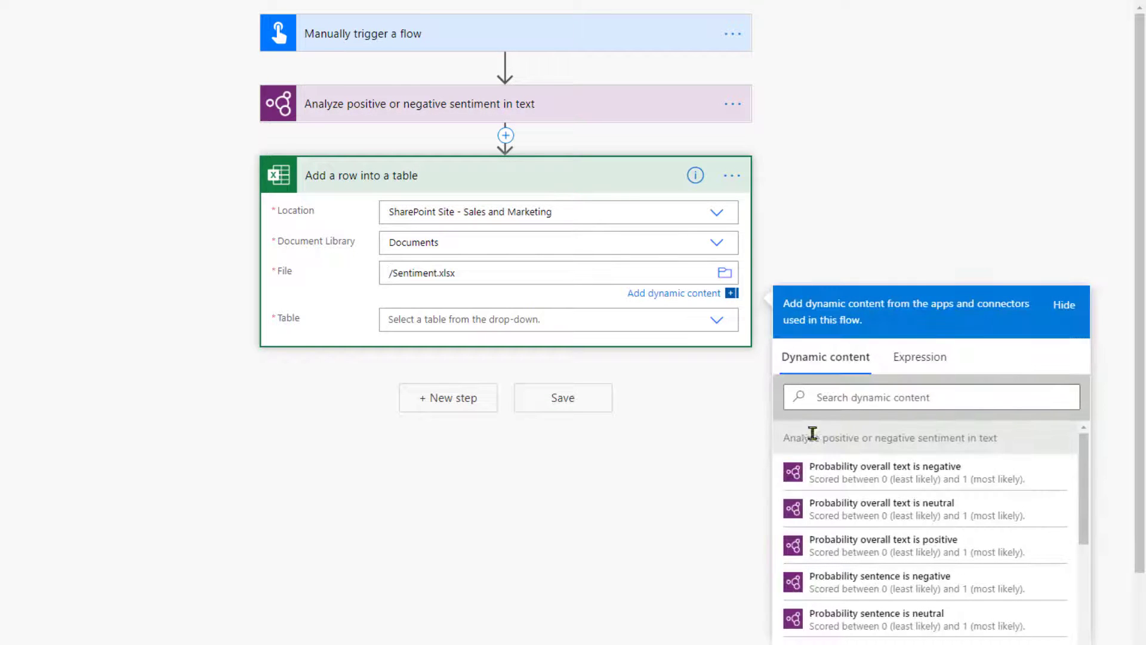
left_click(717, 320)
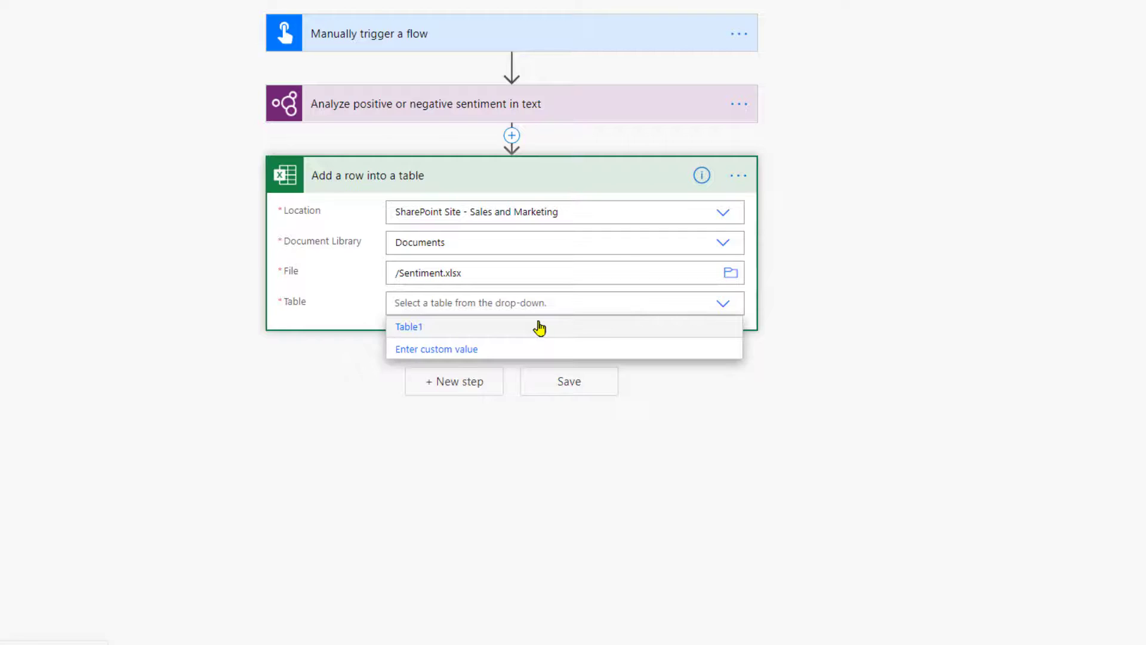
left_click(540, 328)
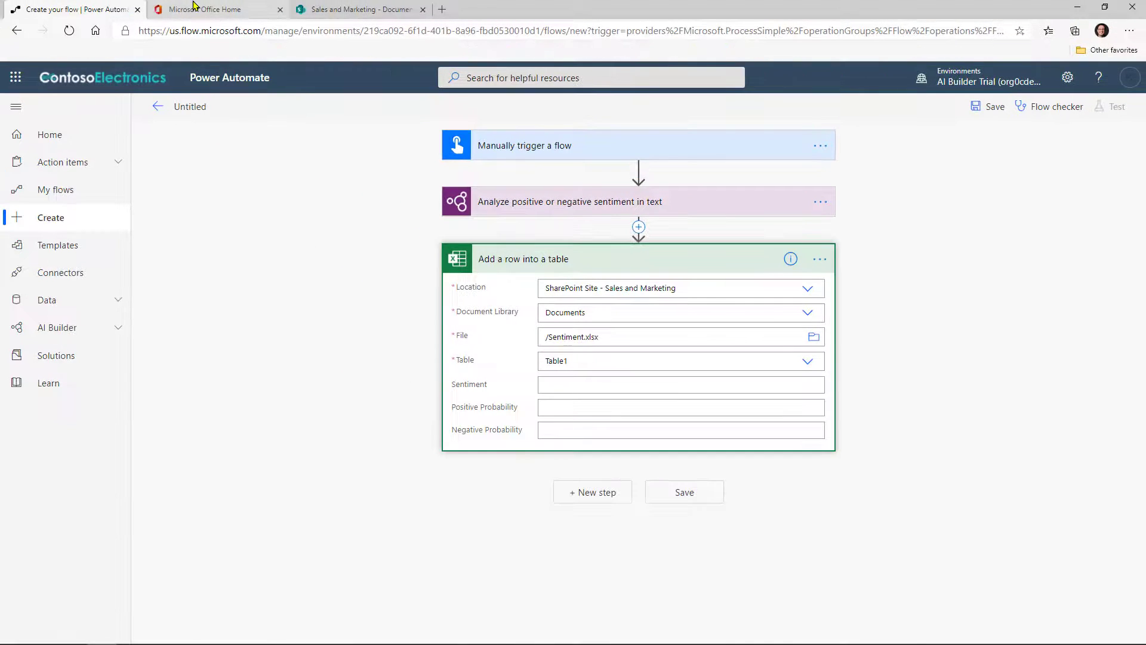
Step: Open Sentiment.xlsx from the Documents library of the Sales and Marketing SharePoint site to examine its table columns
left_click(262, 9)
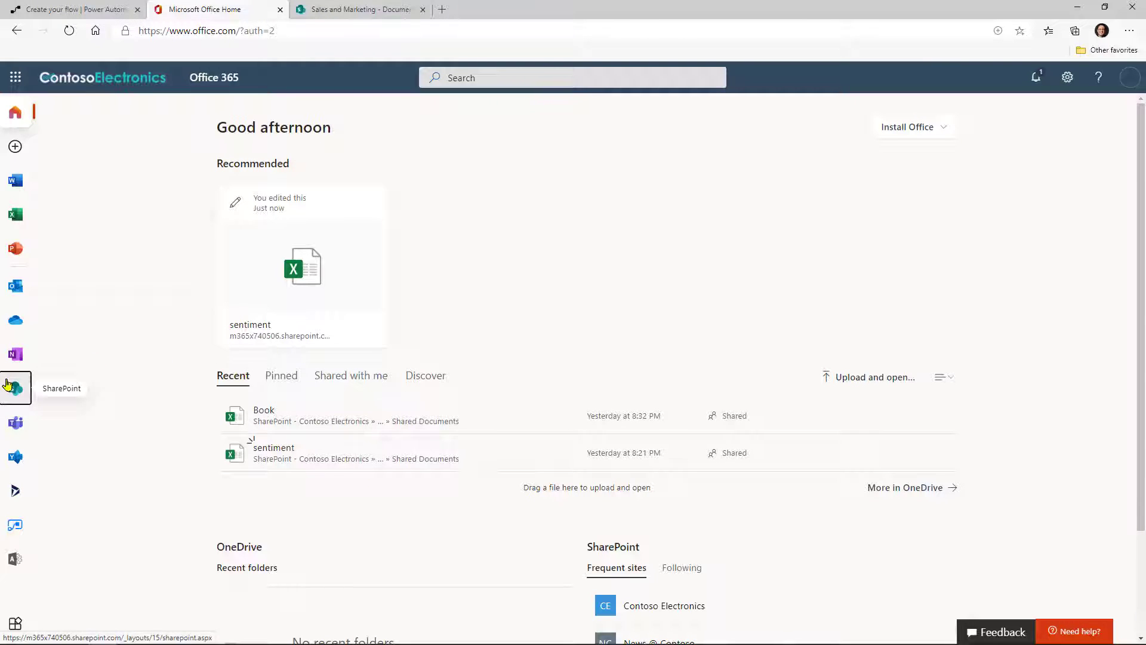
left_click(8, 384)
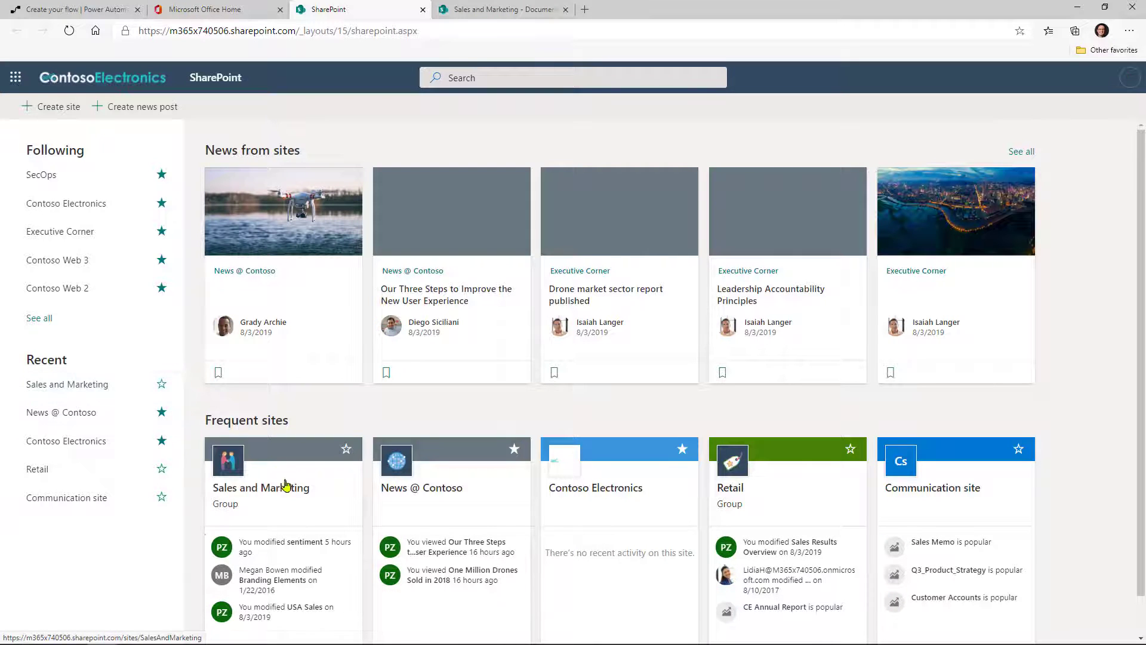
left_click(321, 510)
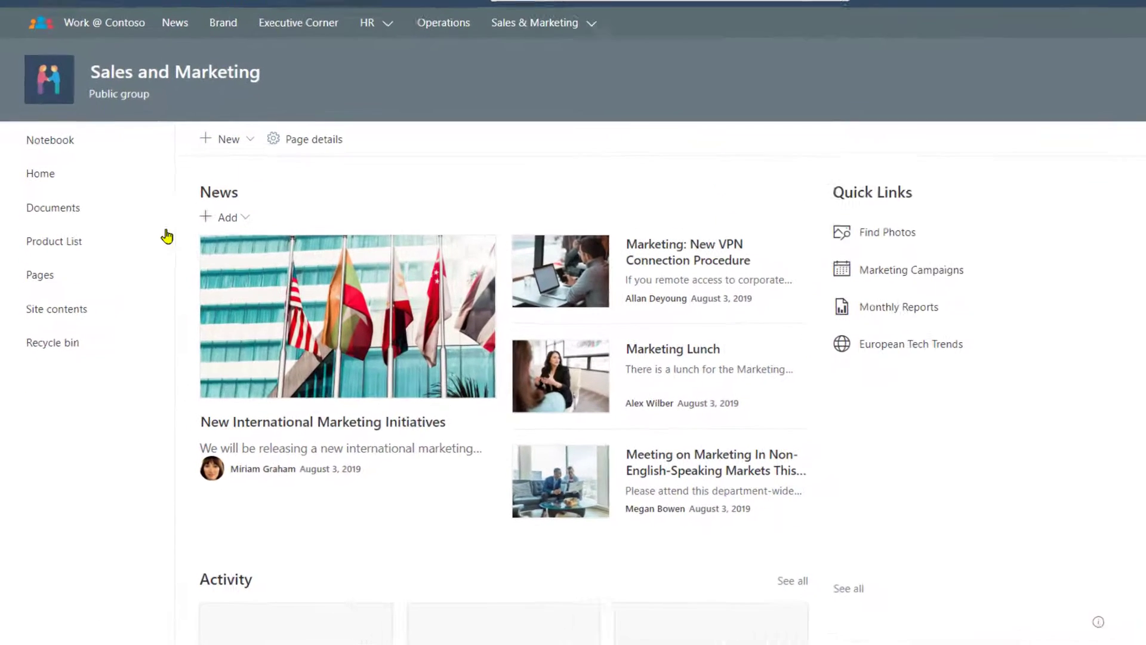
left_click(66, 264)
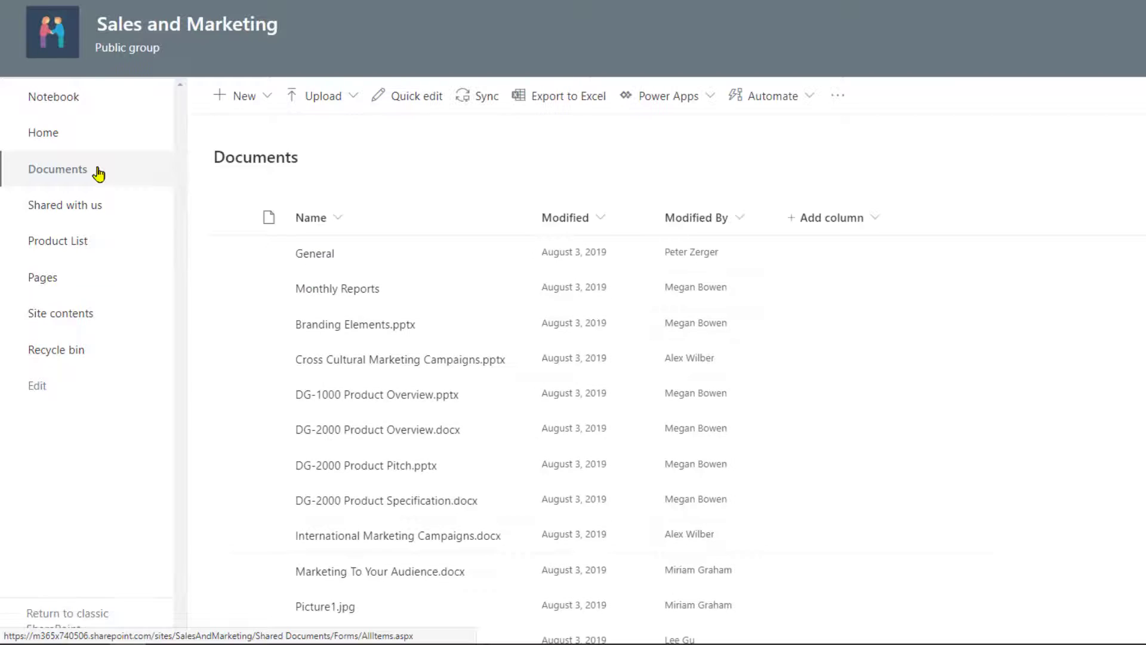
scroll(403, 349, "down", 3)
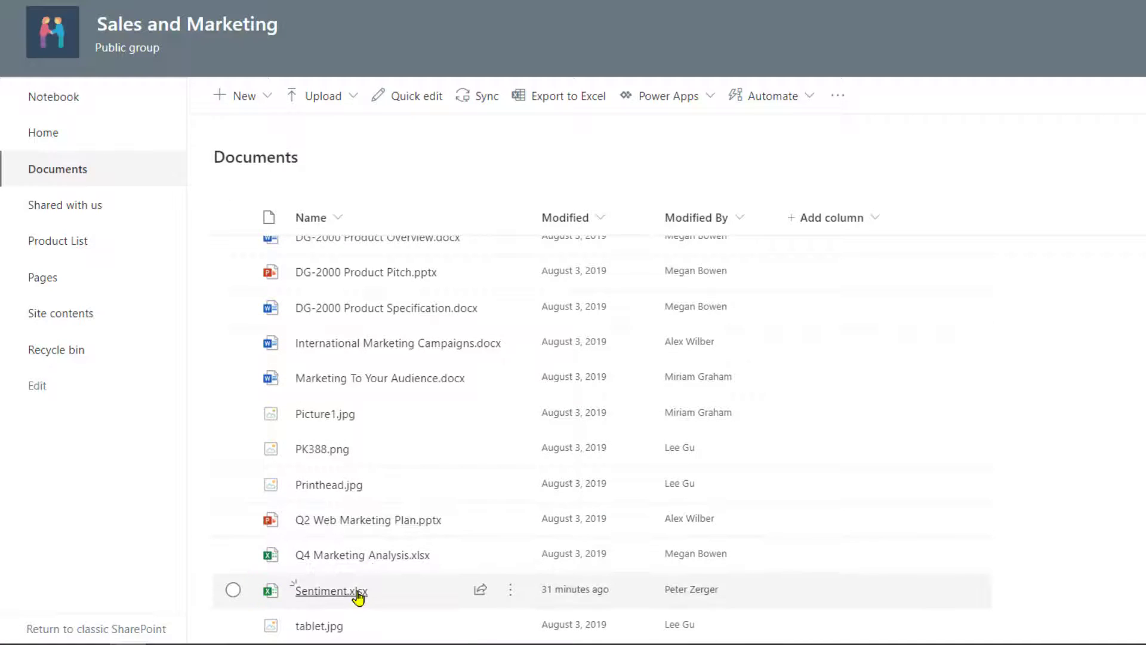
left_click(357, 592)
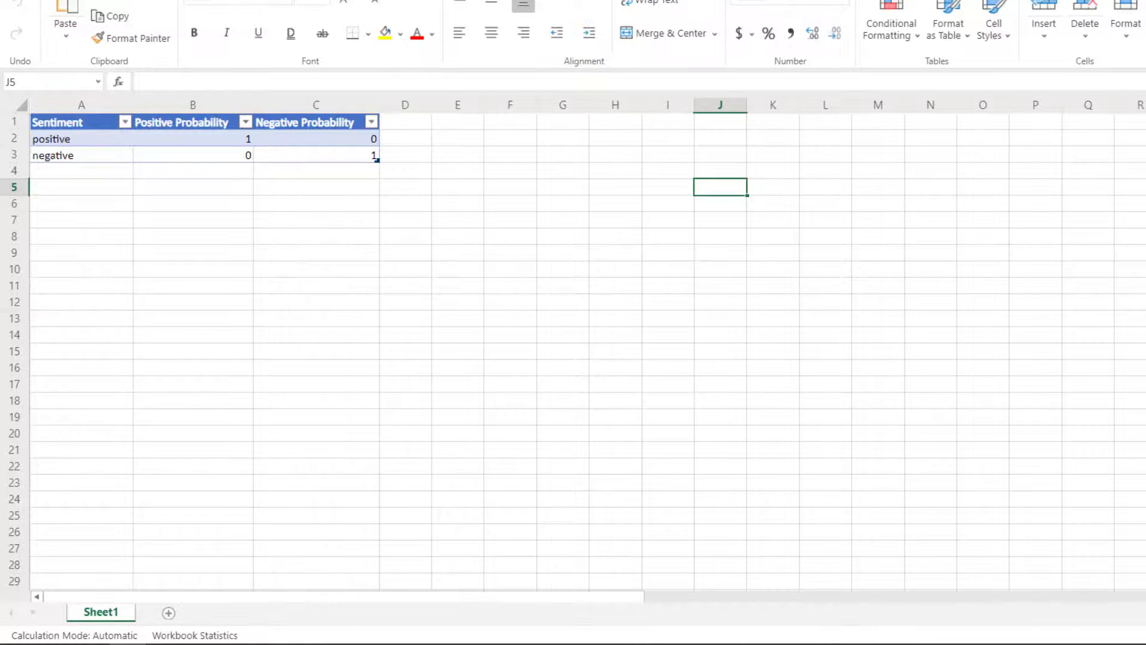
left_click(134, 3)
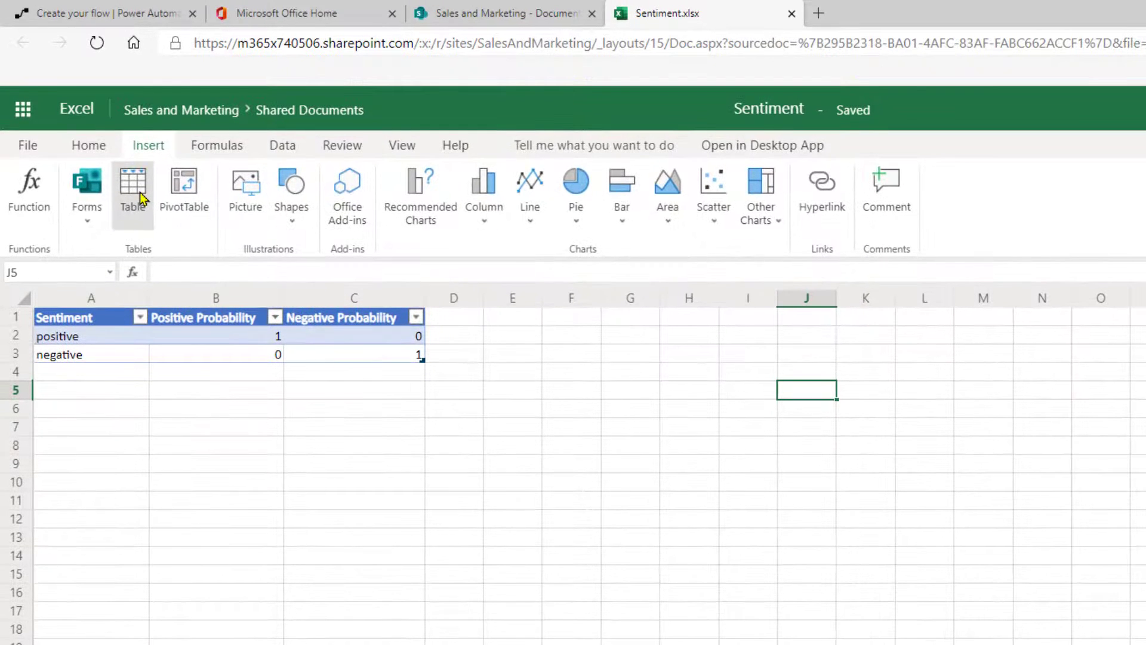
left_click(141, 194)
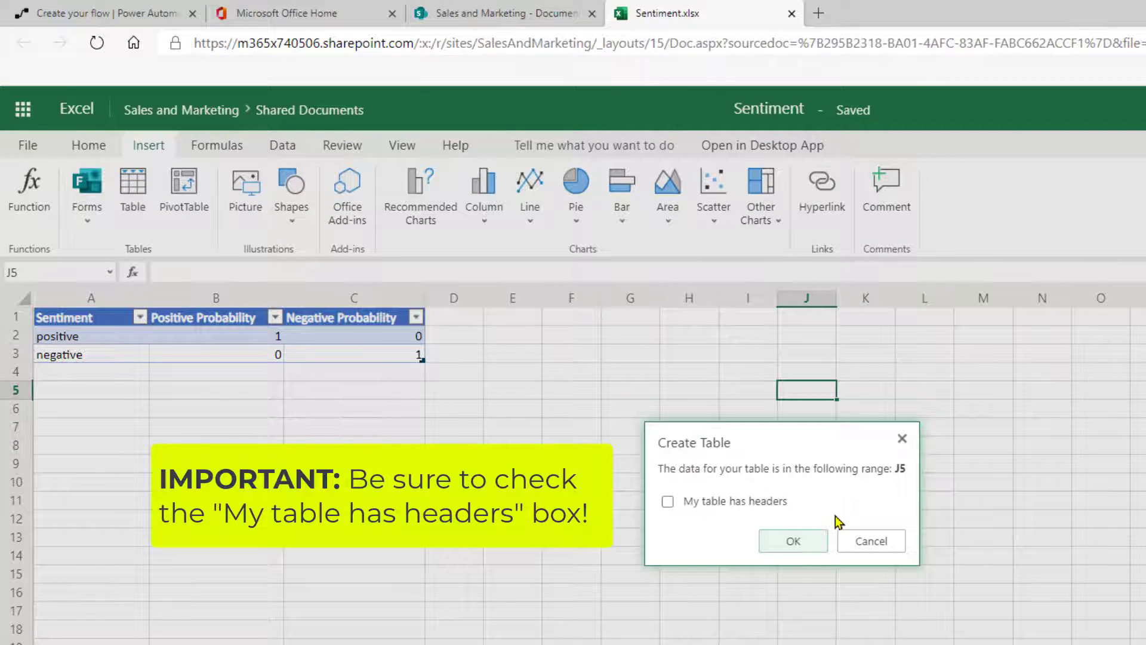
left_click(871, 543)
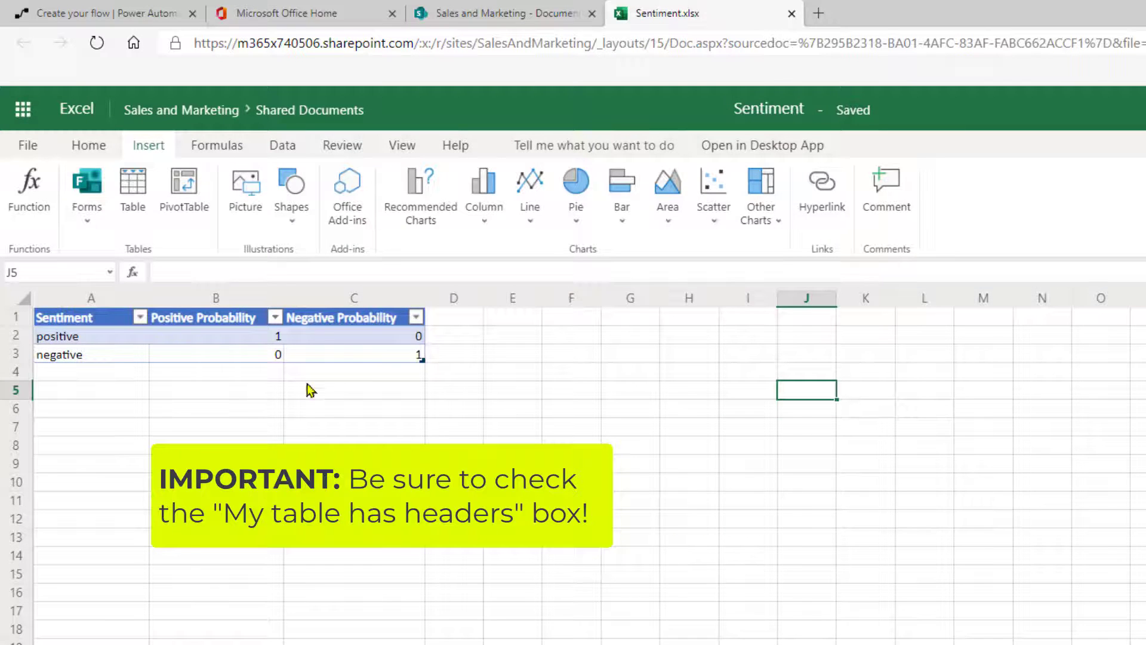
Step: Switch back to the Power Automate flow and fill the Excel action's Sentiment column with the "Sentence sentiment" output
left_click(79, 305)
left_click(227, 381)
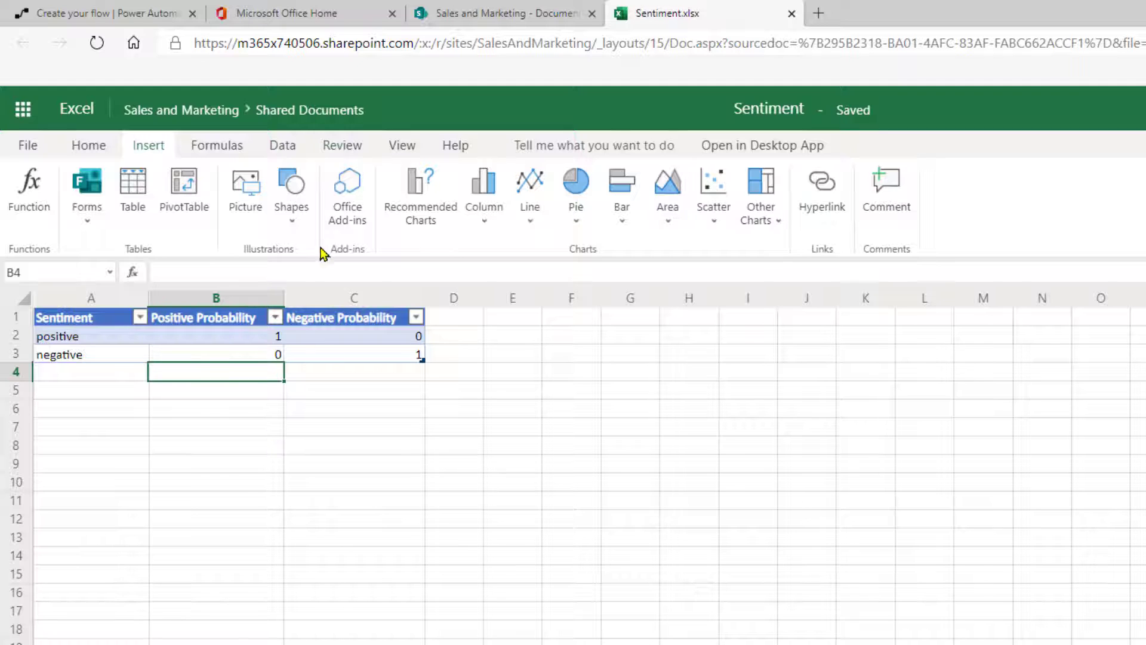
left_click(59, 9)
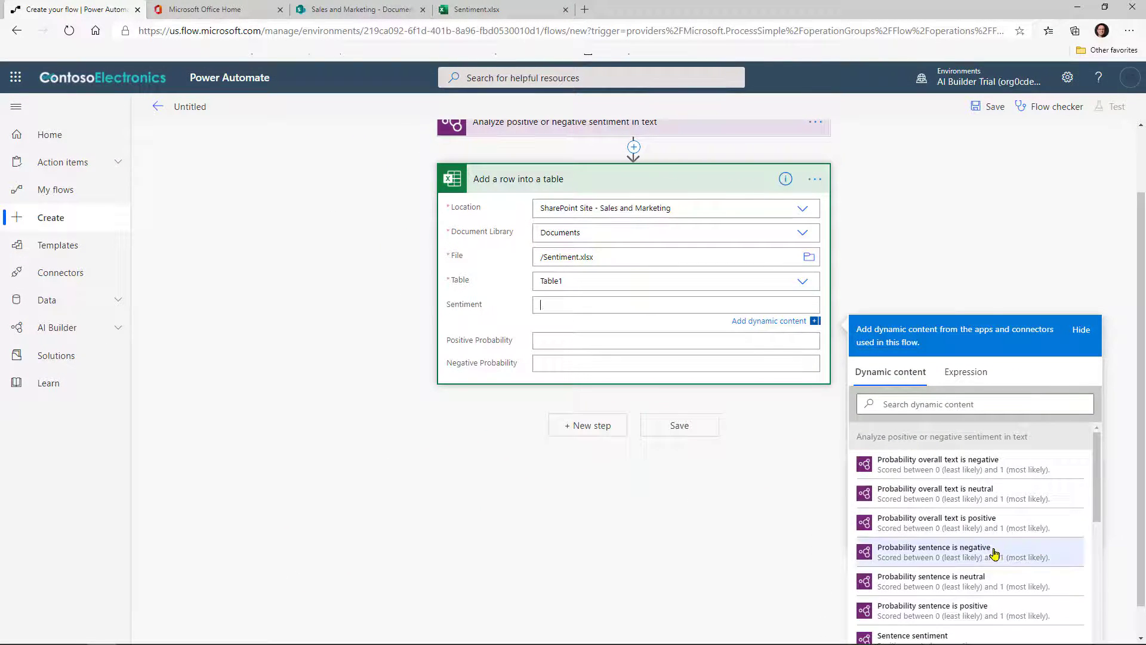
left_click(908, 636)
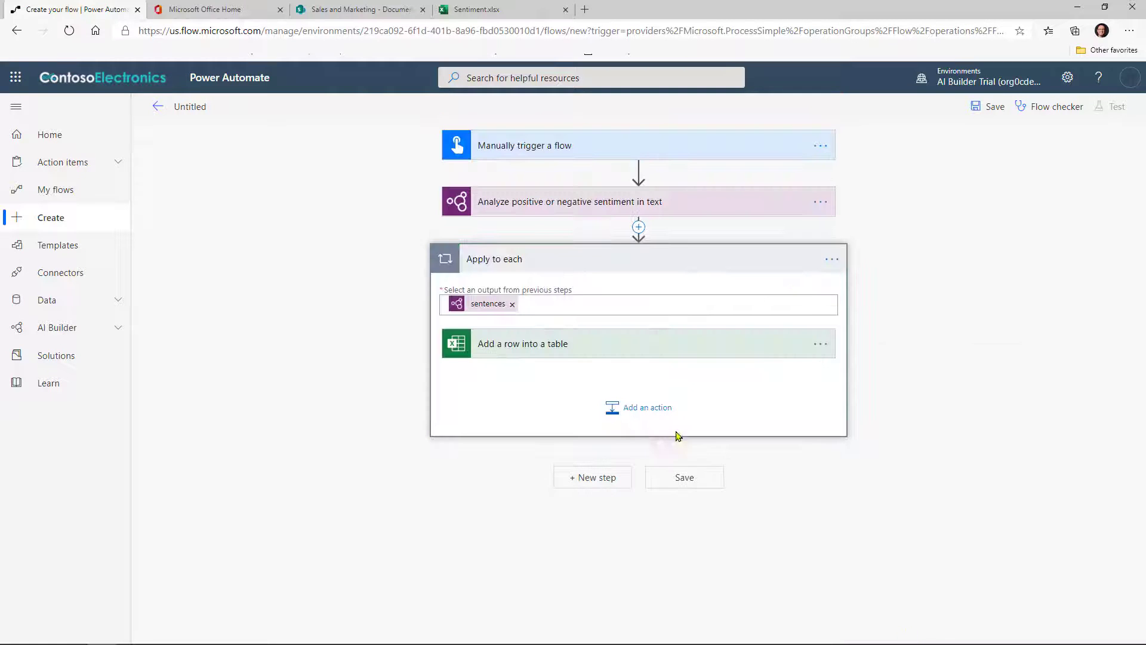
Step: Map Positive Probability to "Probability sentence is positive" and Negative Probability to "Probability sentence is negative" in the Excel action
left_click(607, 344)
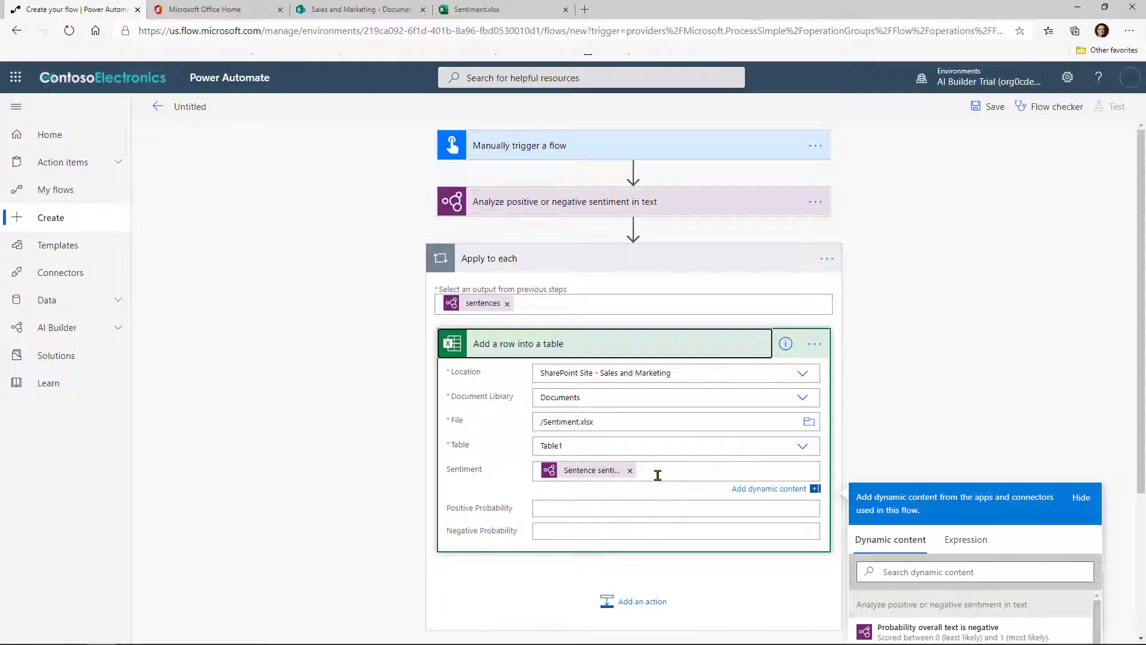
left_click(645, 506)
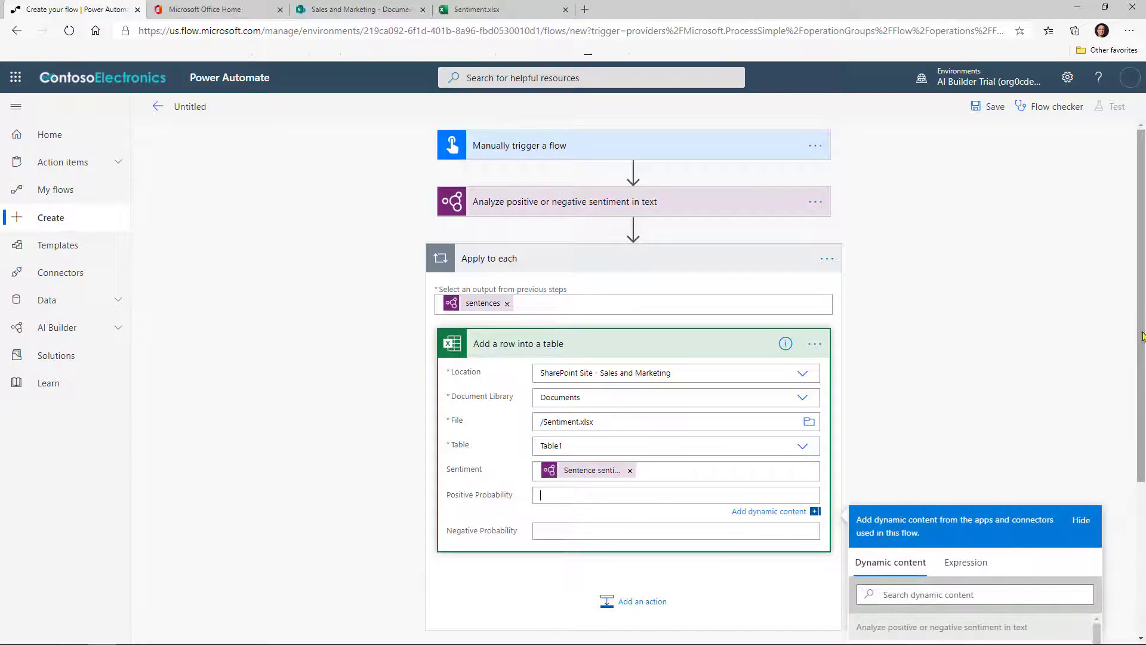
left_click_drag(1143, 337, 1143, 459)
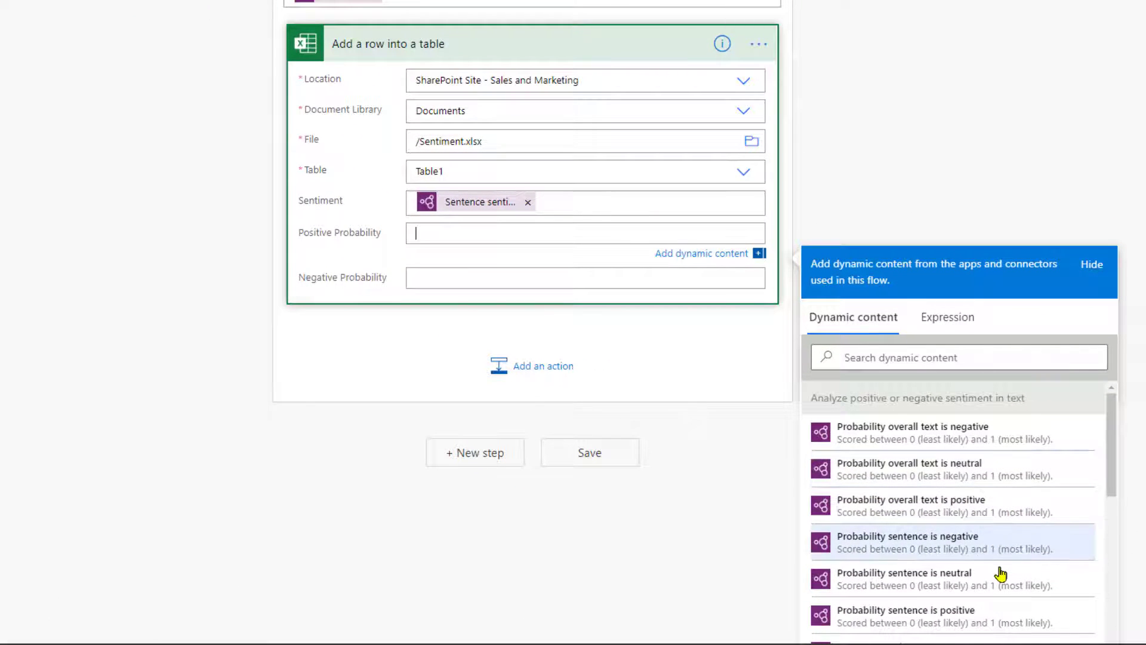
left_click(984, 611)
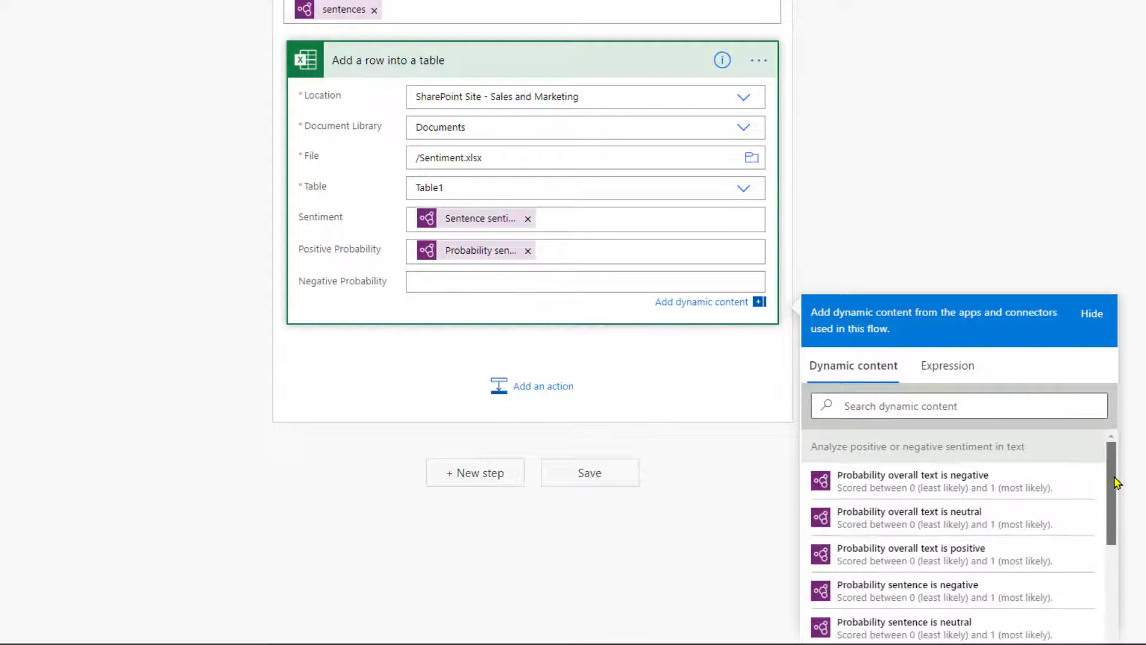
left_click_drag(1117, 468, 1116, 515)
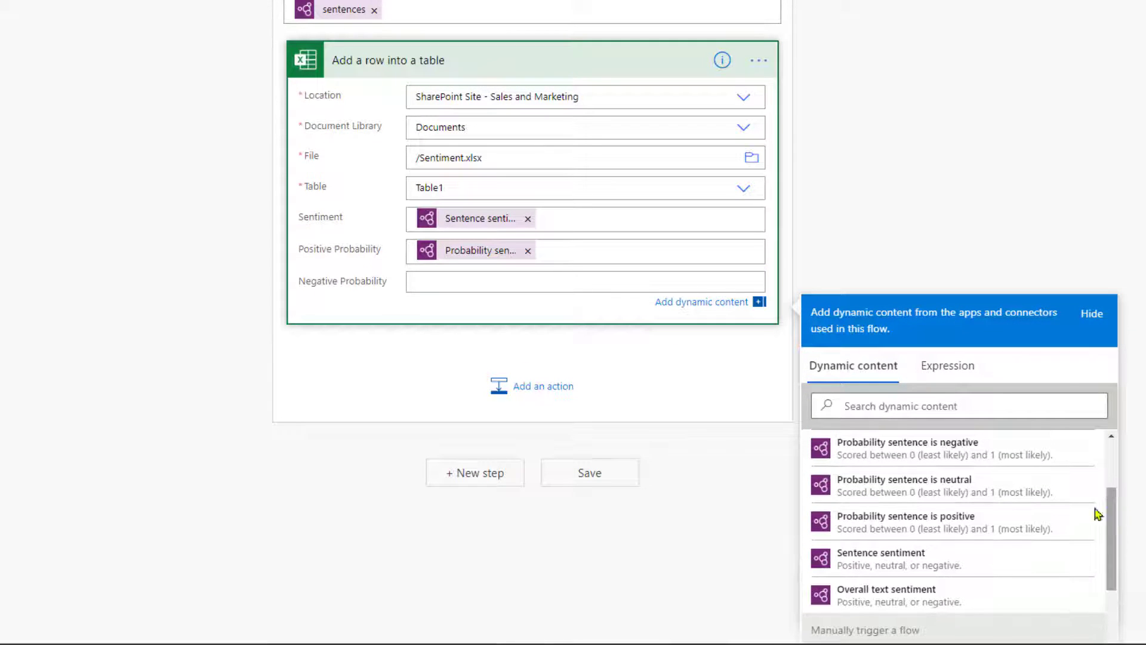
left_click(1005, 454)
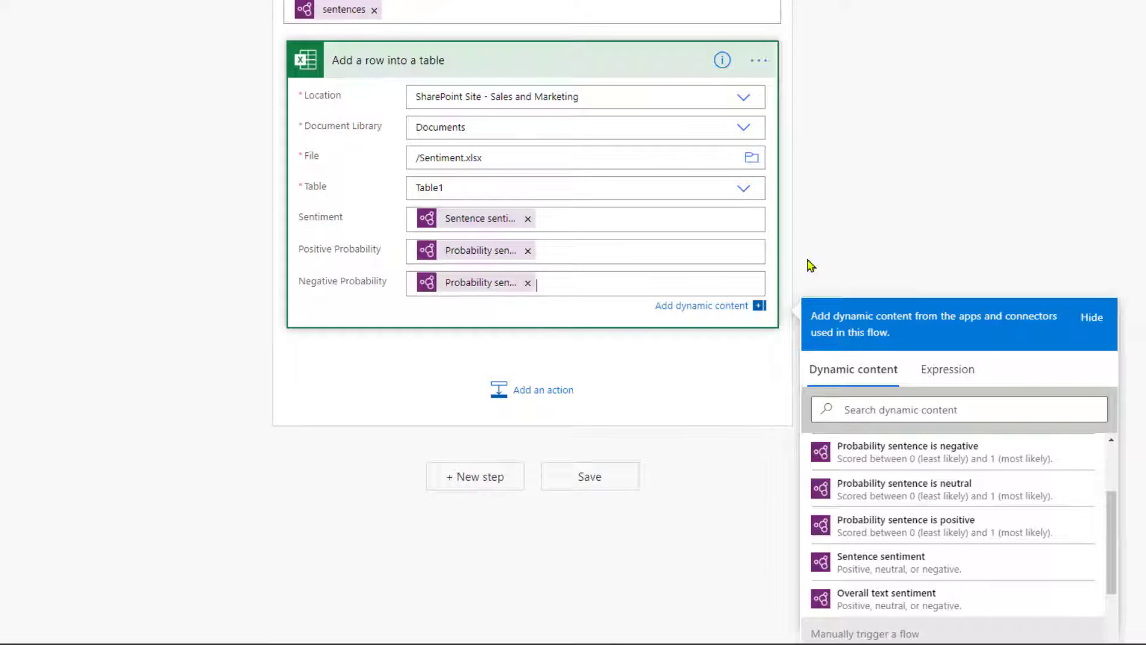
left_click(724, 368)
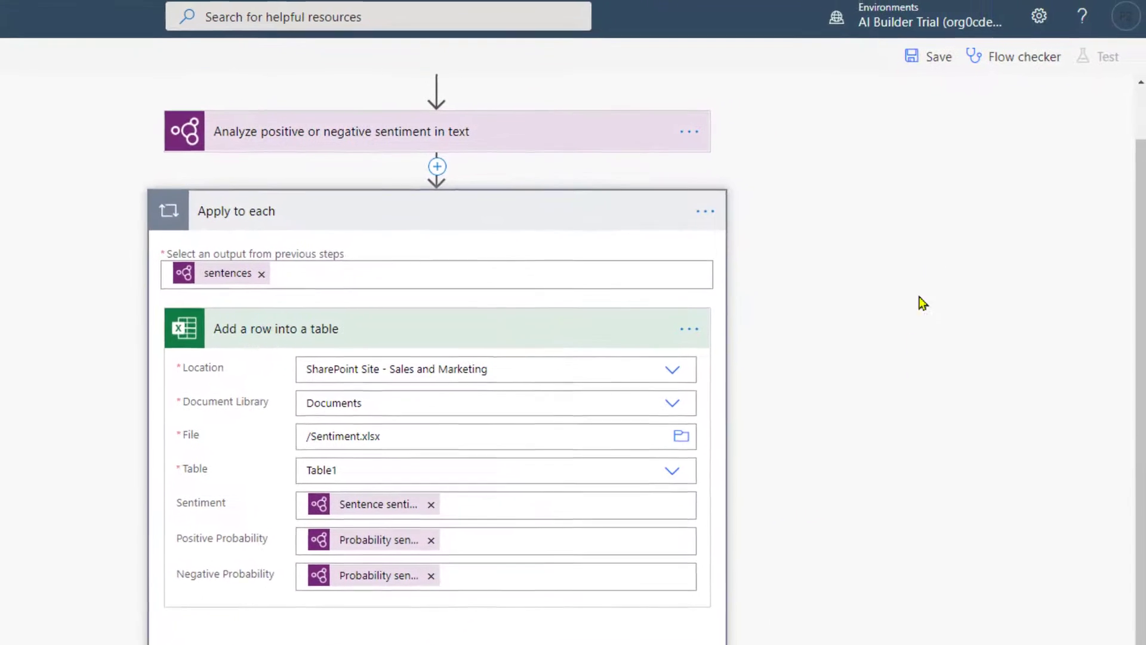
Step: Save the flow and check it for errors and warnings with the Flow checker
left_click(932, 72)
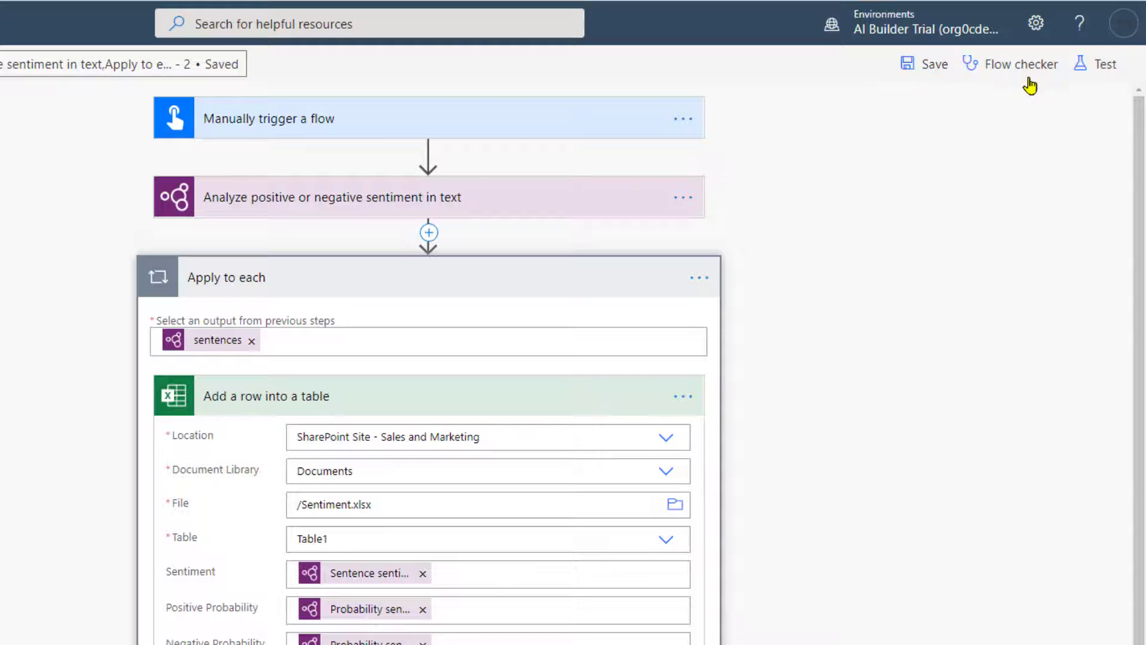
left_click(1031, 73)
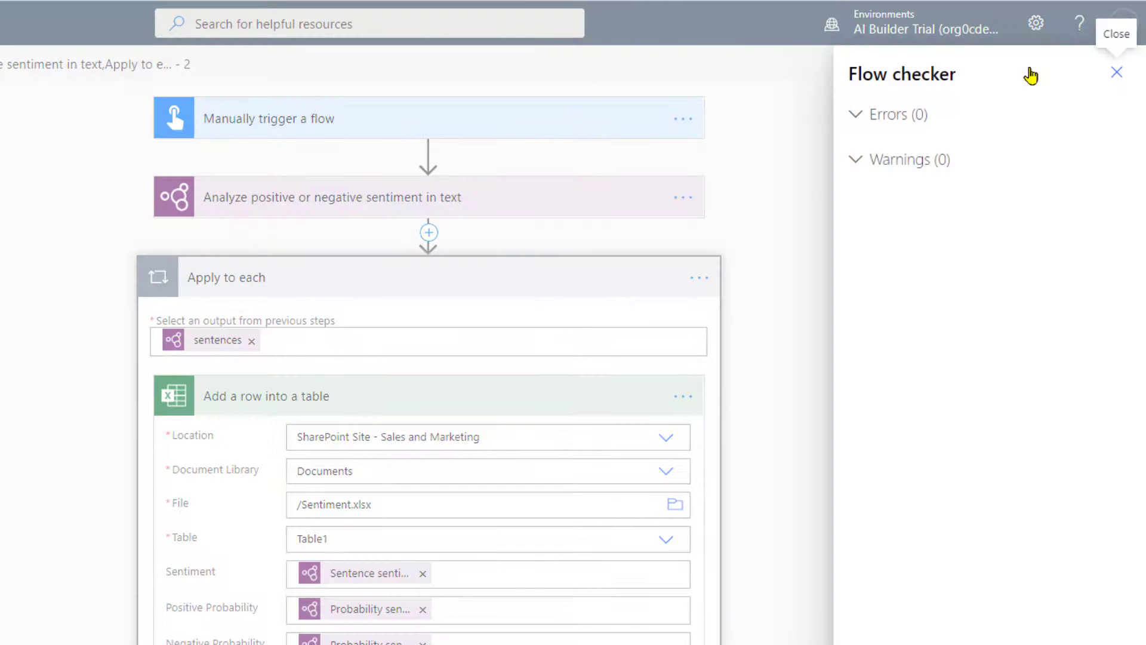
left_click(1115, 74)
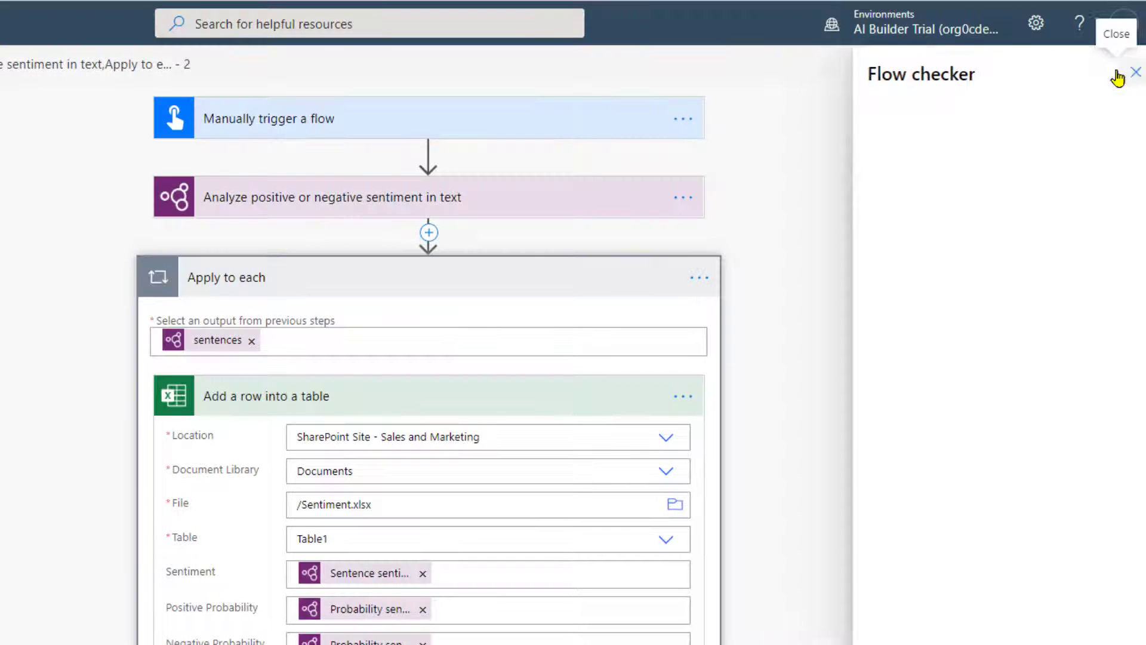
Step: Test the flow by performing the trigger action, running it with "I hated the food!" as My Text
left_click(1114, 74)
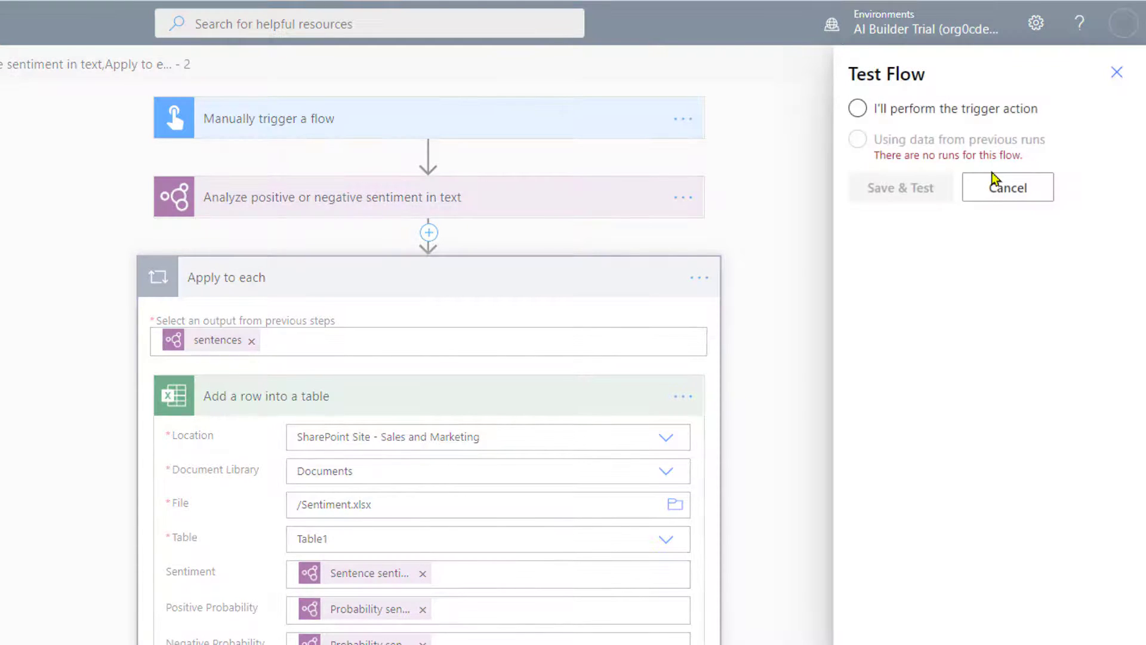
left_click(901, 117)
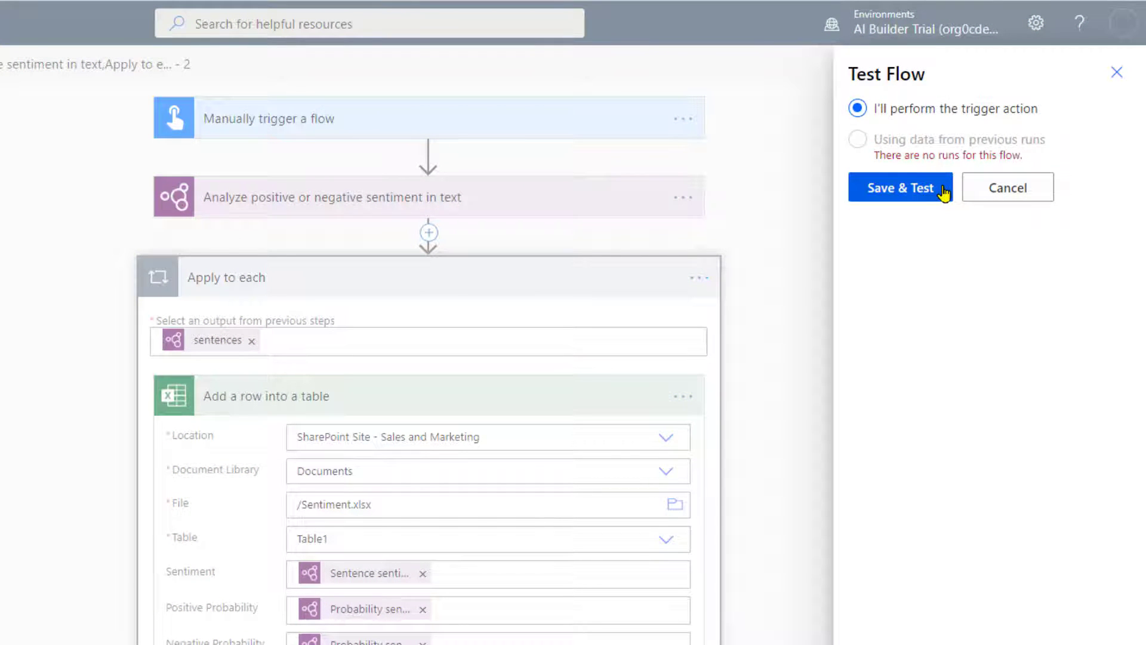
left_click(944, 194)
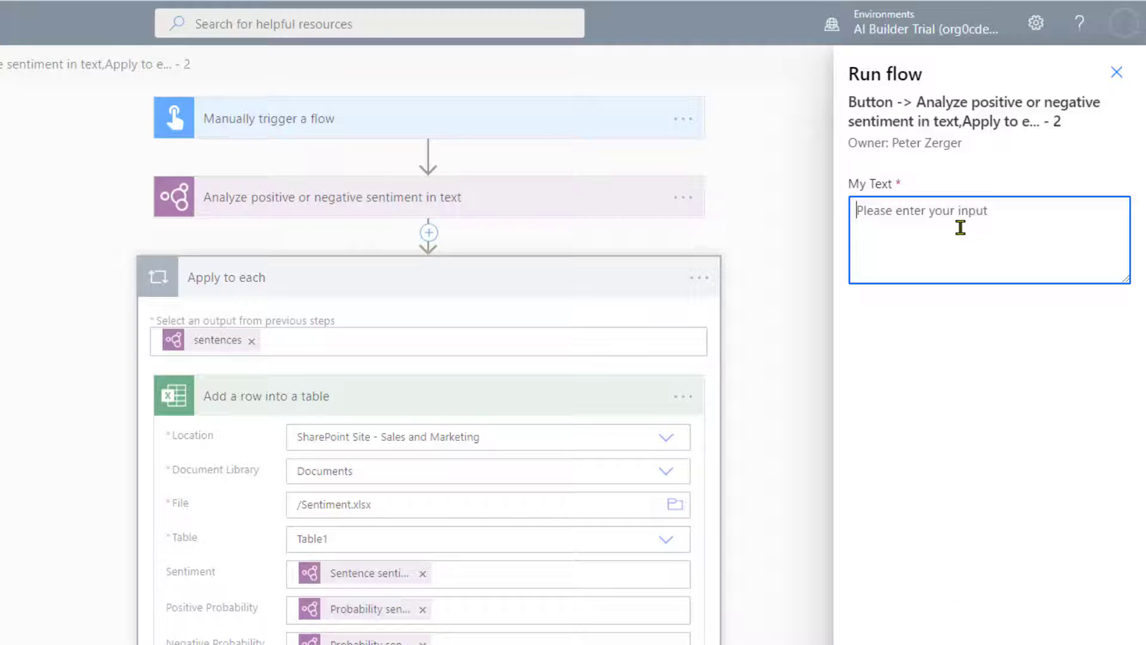
type("I ha")
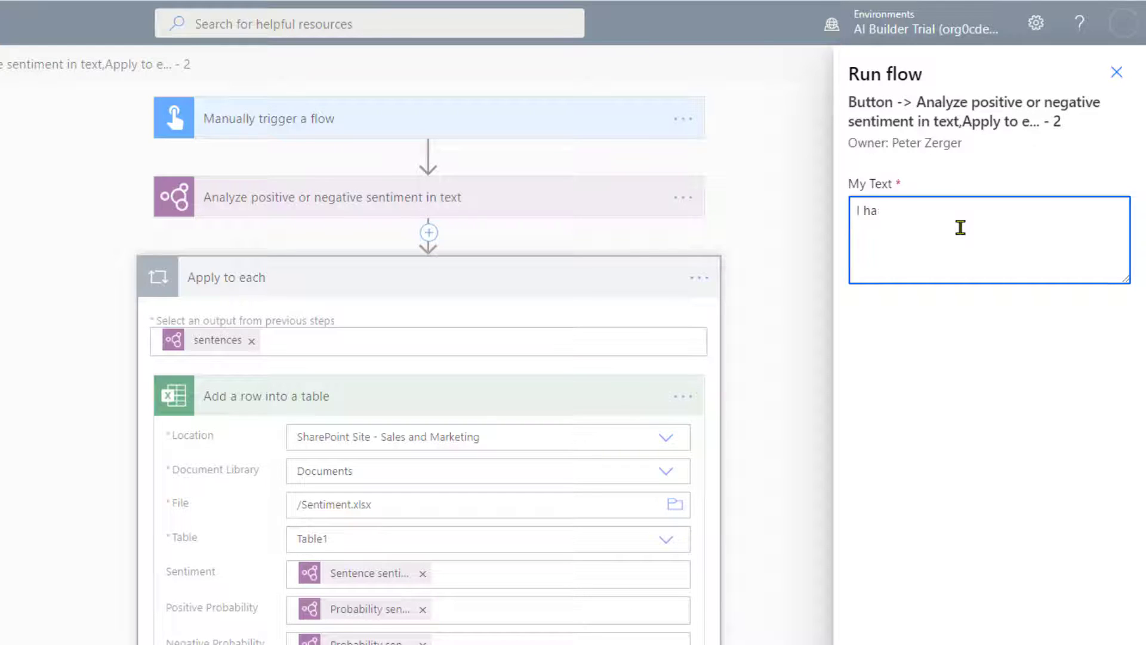
type("ted the food!")
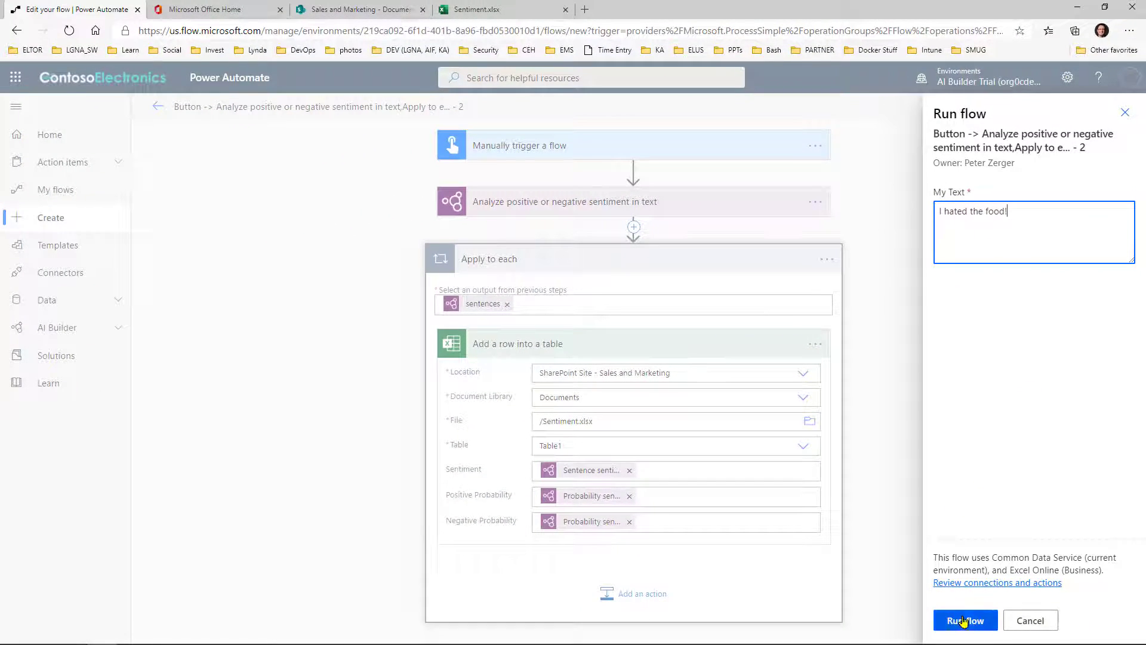
left_click(961, 621)
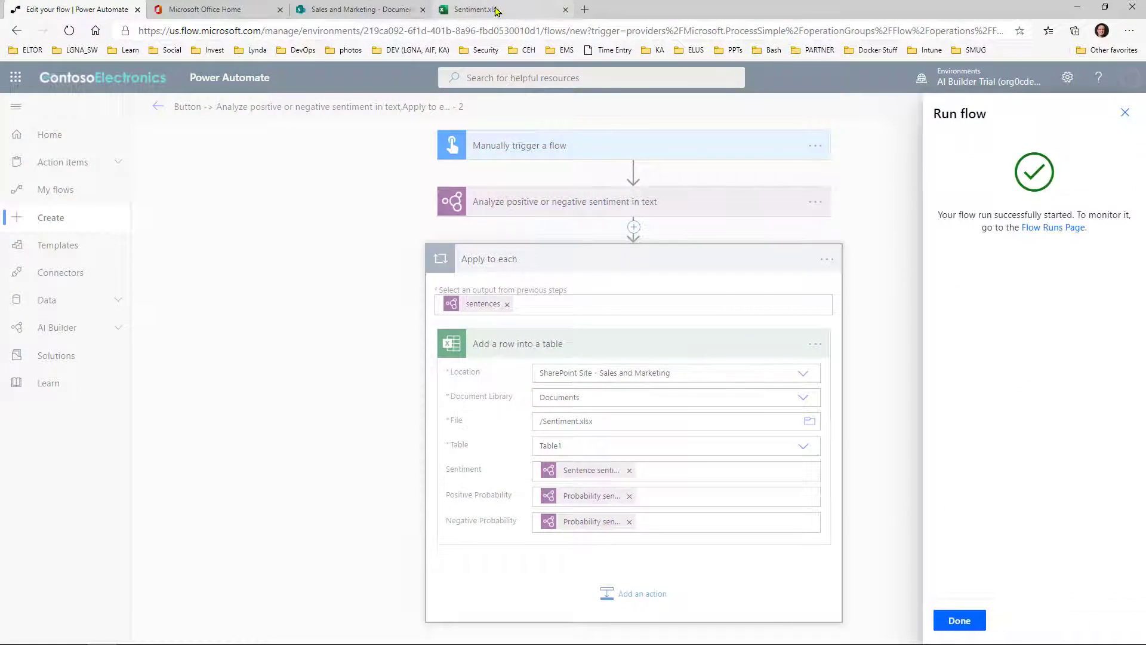
Step: Check the Sentiment.xlsx table, then examine the sentiment analysis action's inputs and outputs in the Power Automate test run
left_click(495, 9)
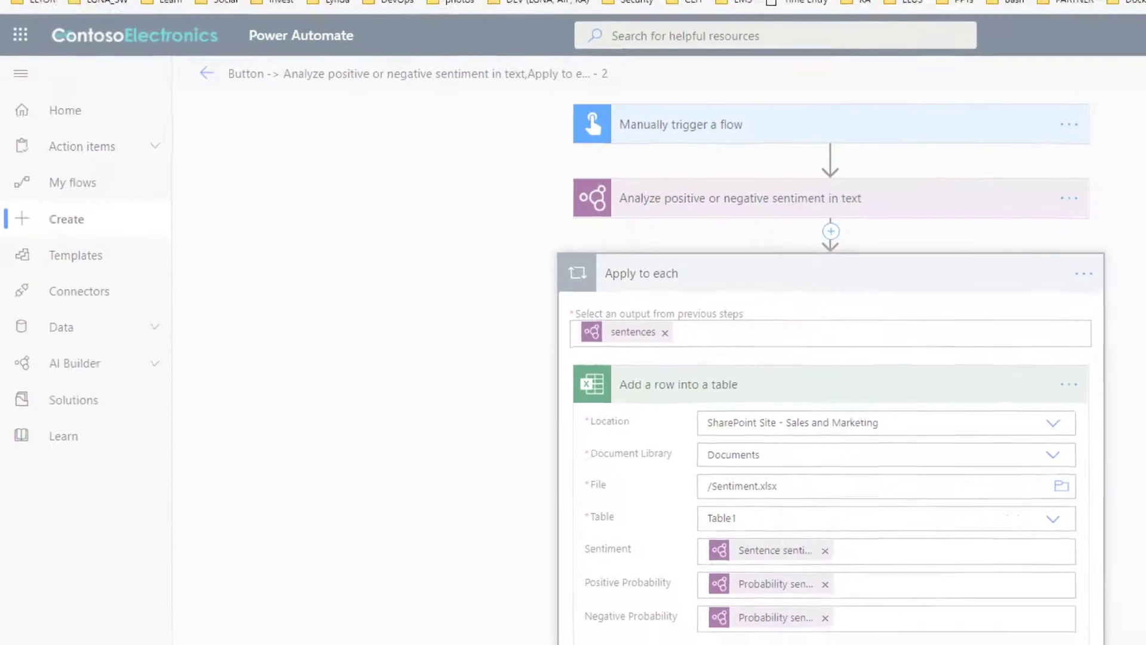
left_click(960, 621)
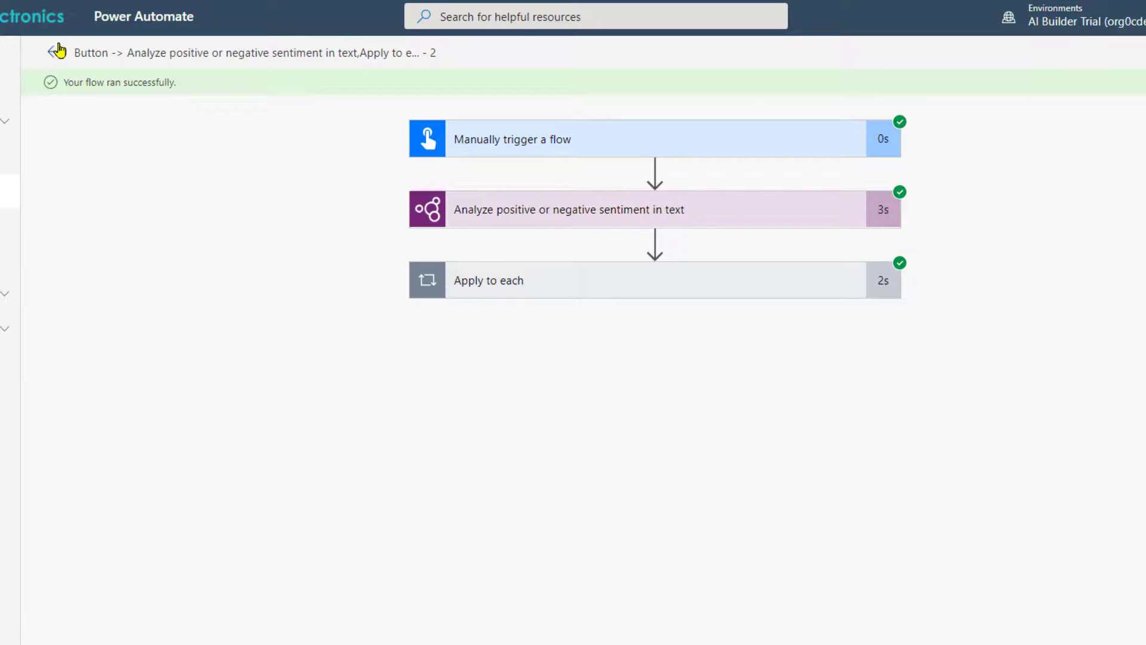
left_click(733, 211)
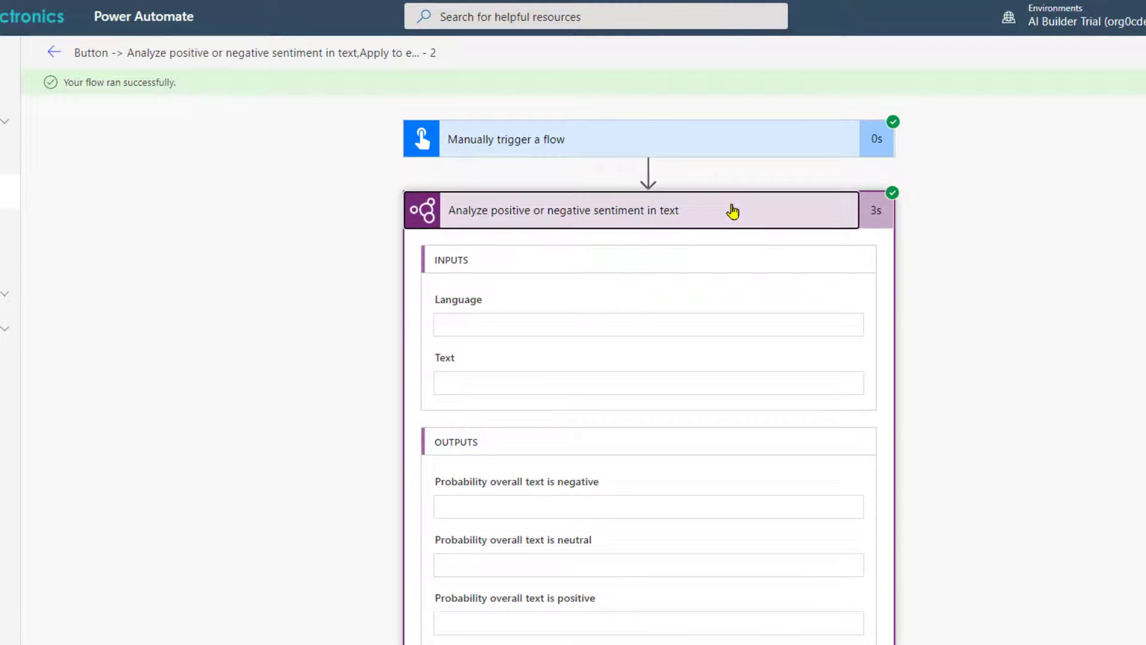
scroll(808, 350, "down", 2)
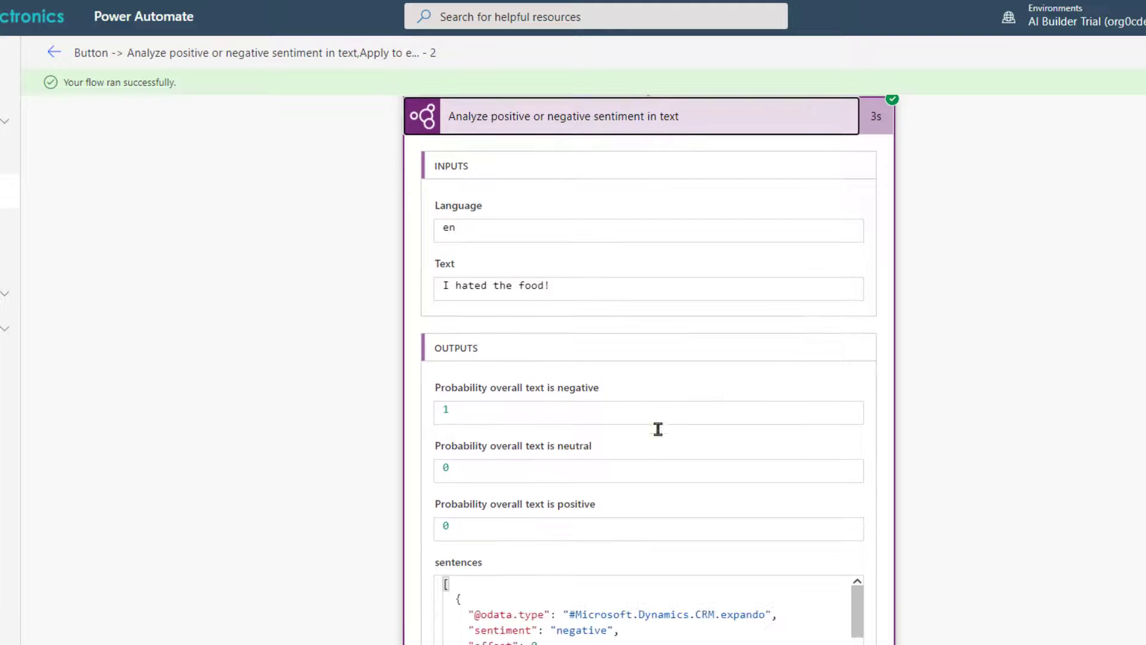
scroll(865, 553, "down", 3)
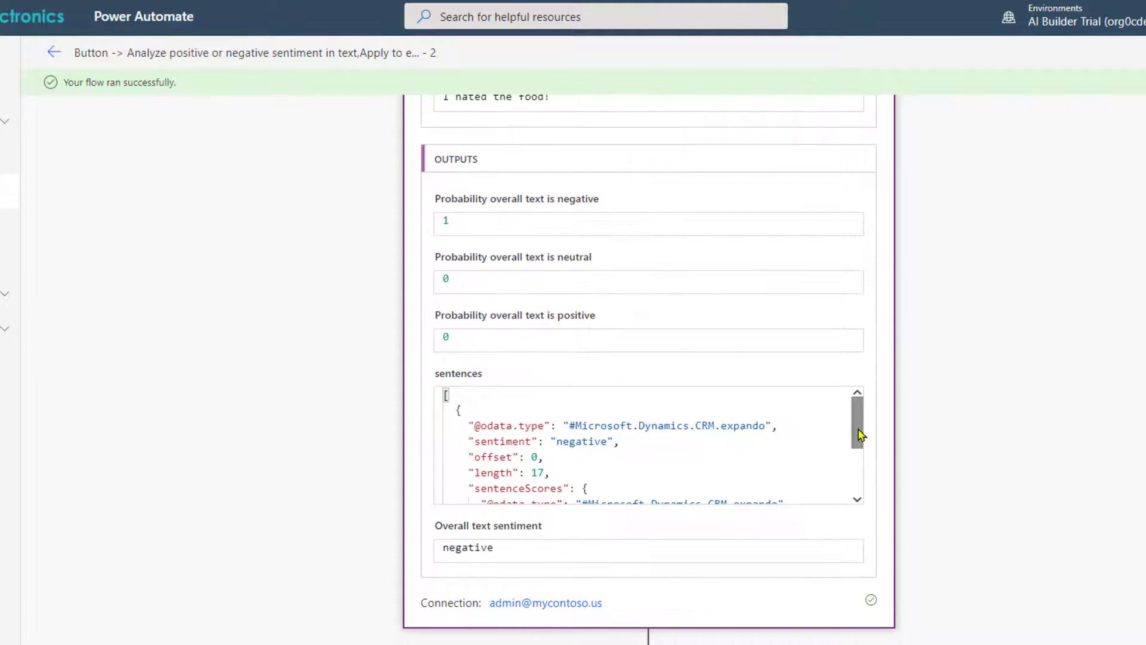
mouse_move(860, 434)
left_mouse_down()
mouse_move(865, 463)
mouse_move(880, 425)
left_mouse_up()
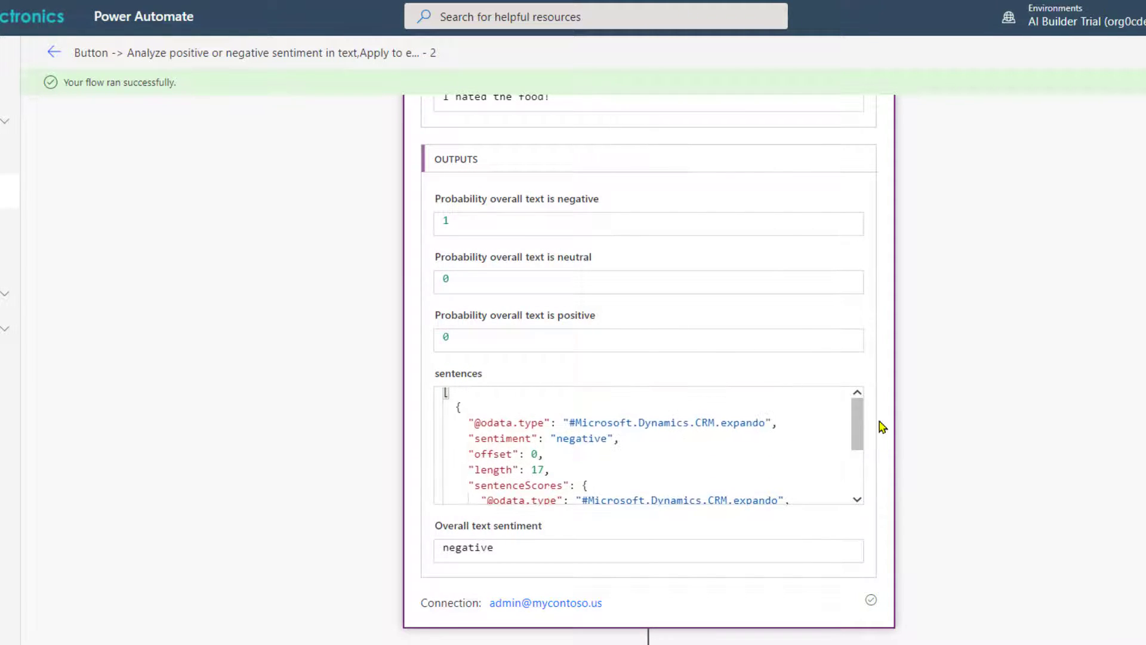
Step: Reopen the flow for editing and expand its Apply to each loop, sentiment analysis action and manual trigger
left_click(56, 56)
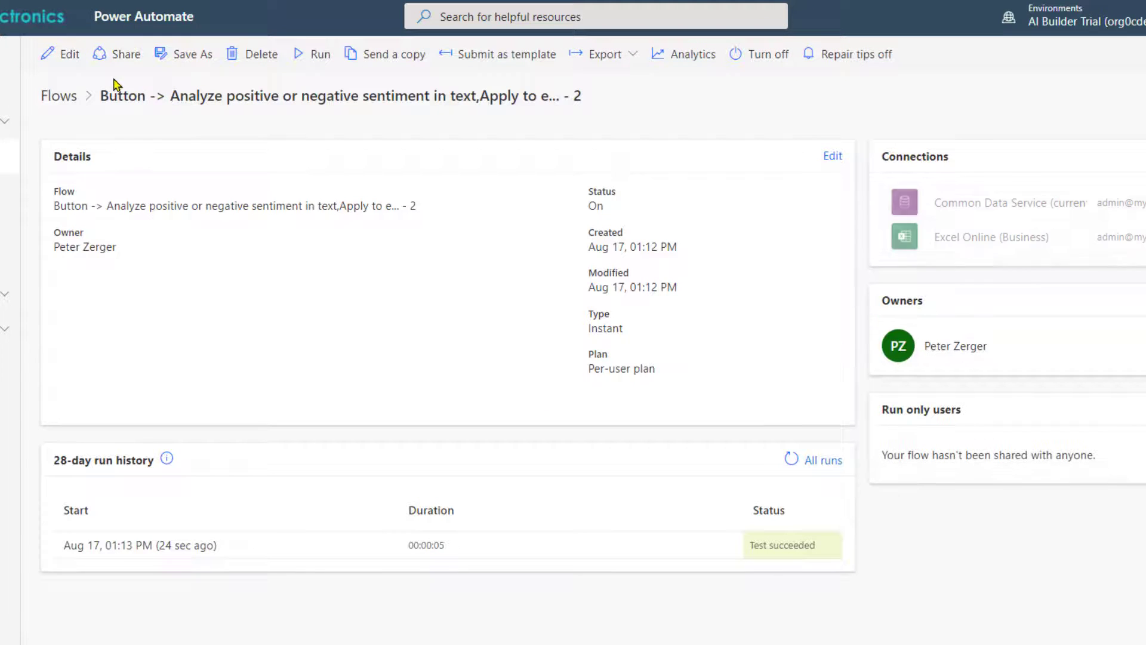
left_click(74, 63)
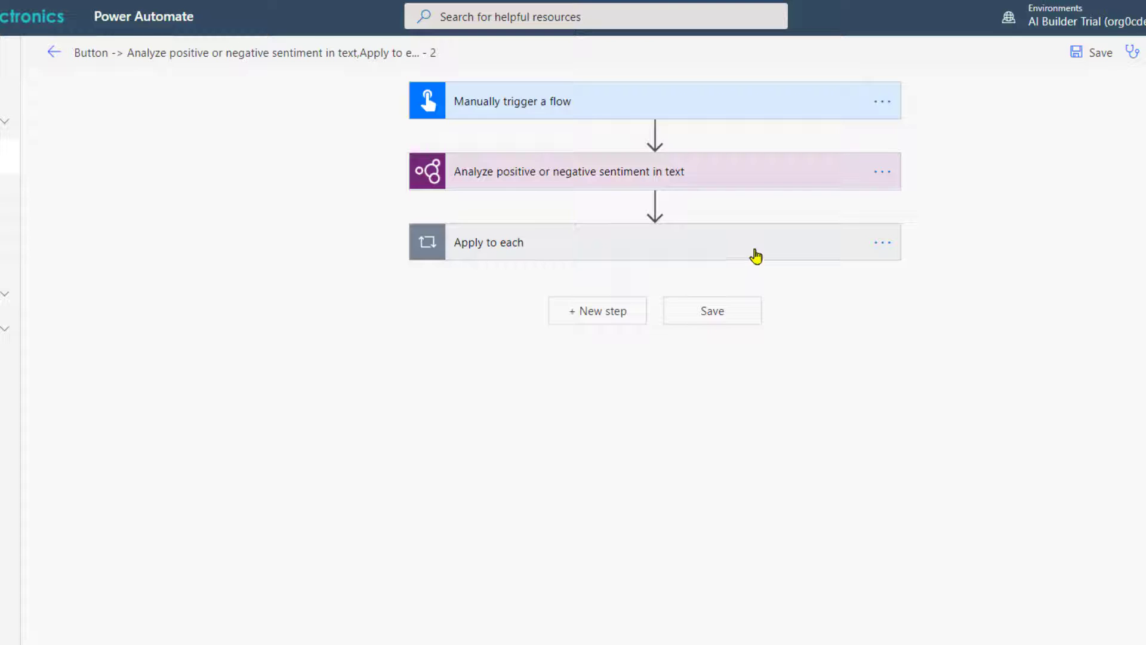
left_click(776, 246)
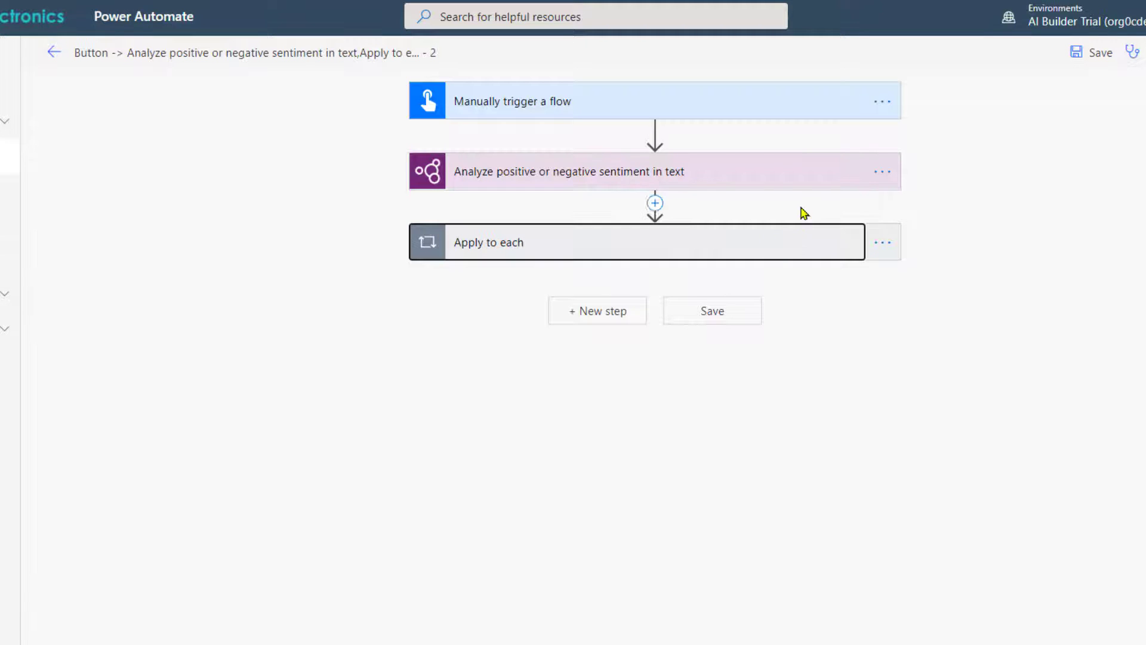
left_click(797, 171)
left_click(787, 104)
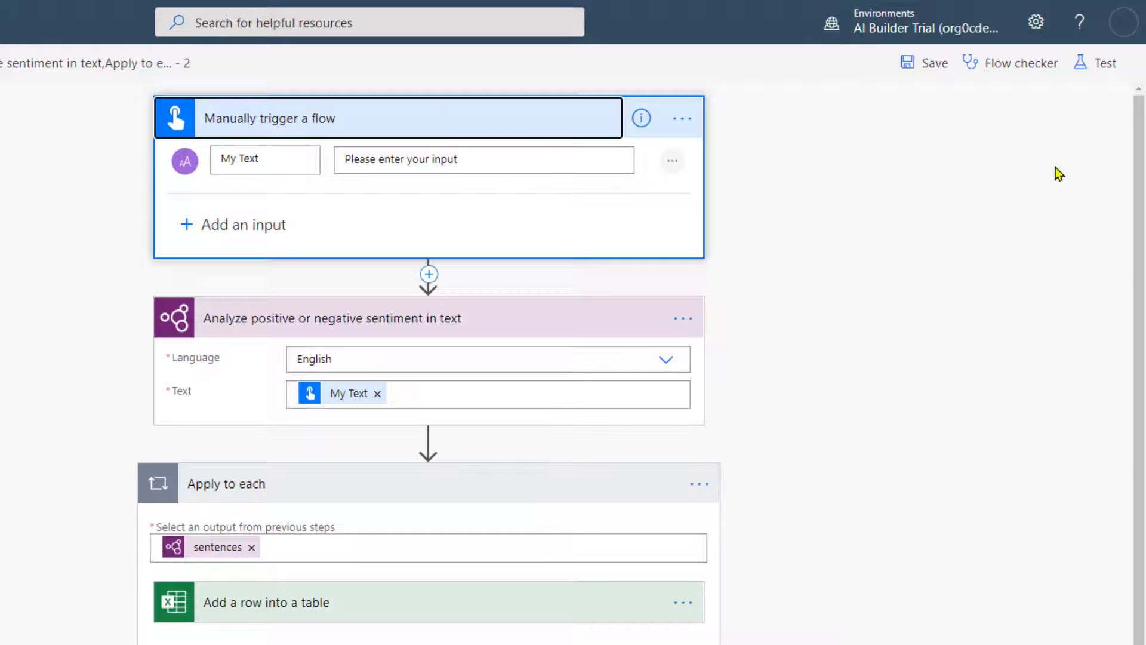
Step: Test the flow manually with "I really LOVED the food!" as My Text, check the Sentiment.xlsx table and return to Power Automate
left_click(1103, 66)
left_click(924, 114)
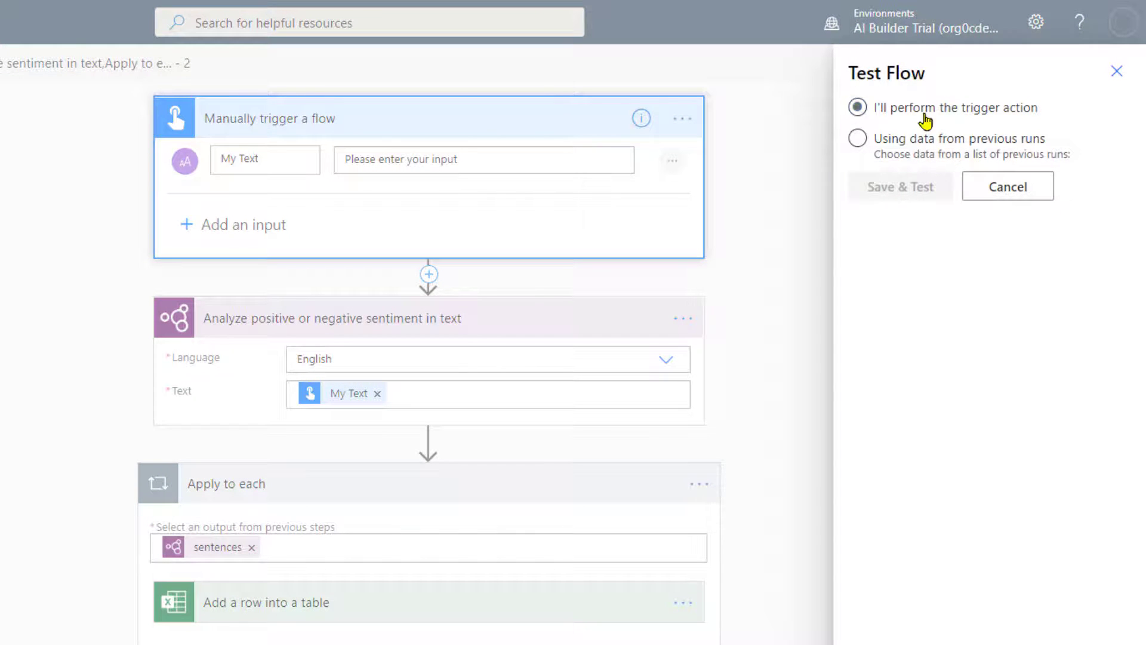
left_click(918, 189)
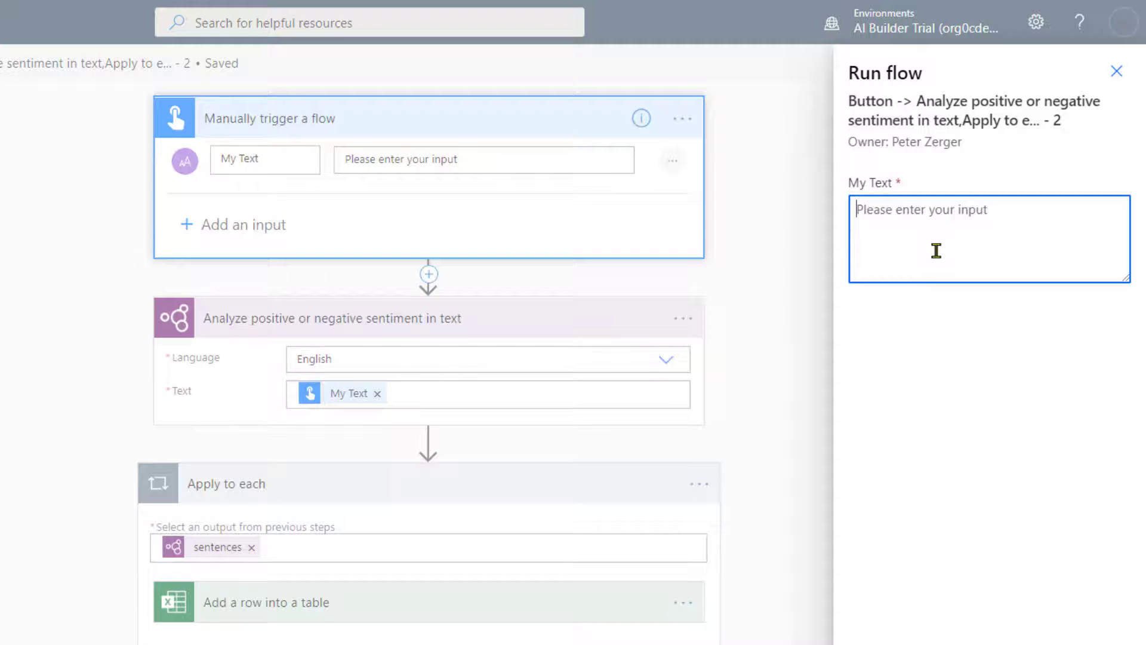
type("I really L")
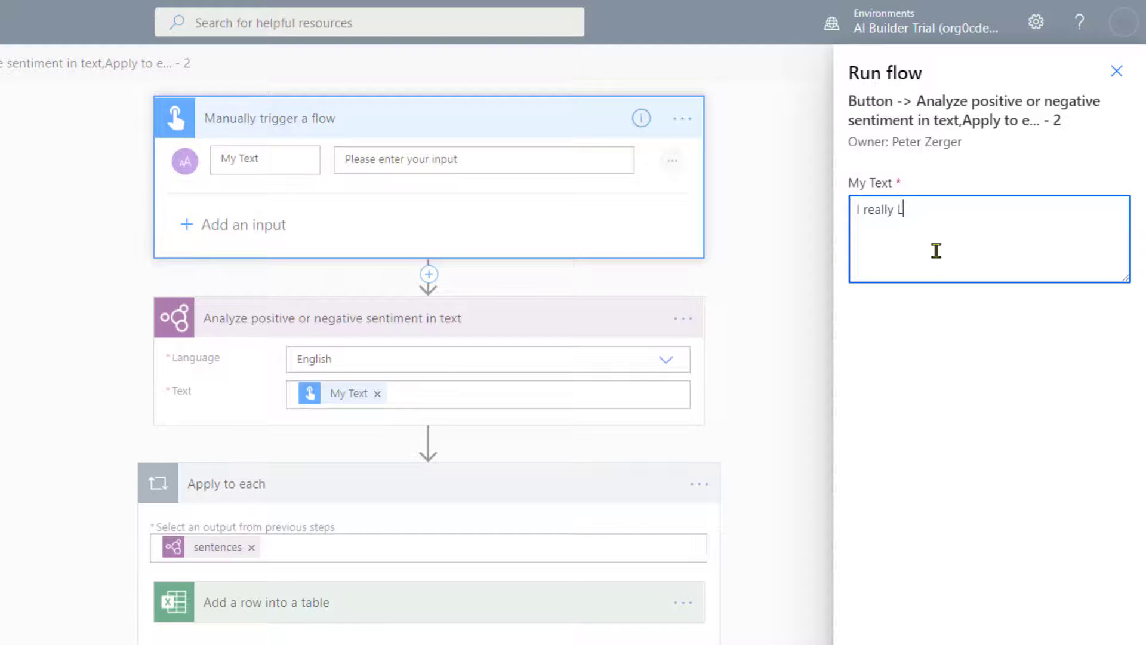
type("ovED the food!")
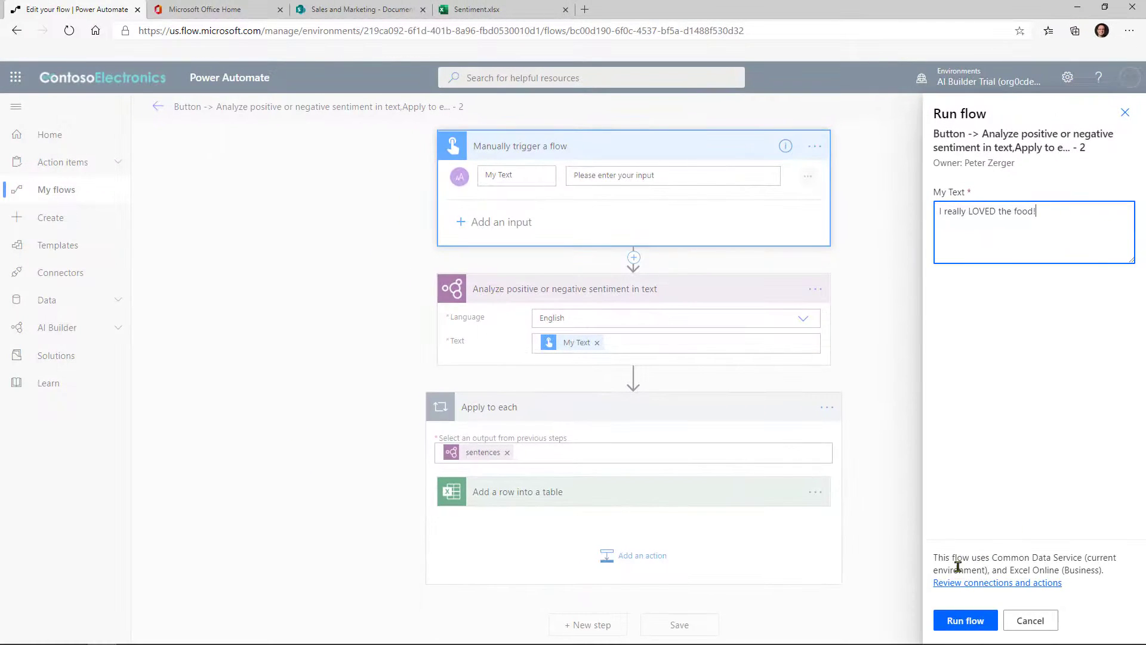
left_click(955, 621)
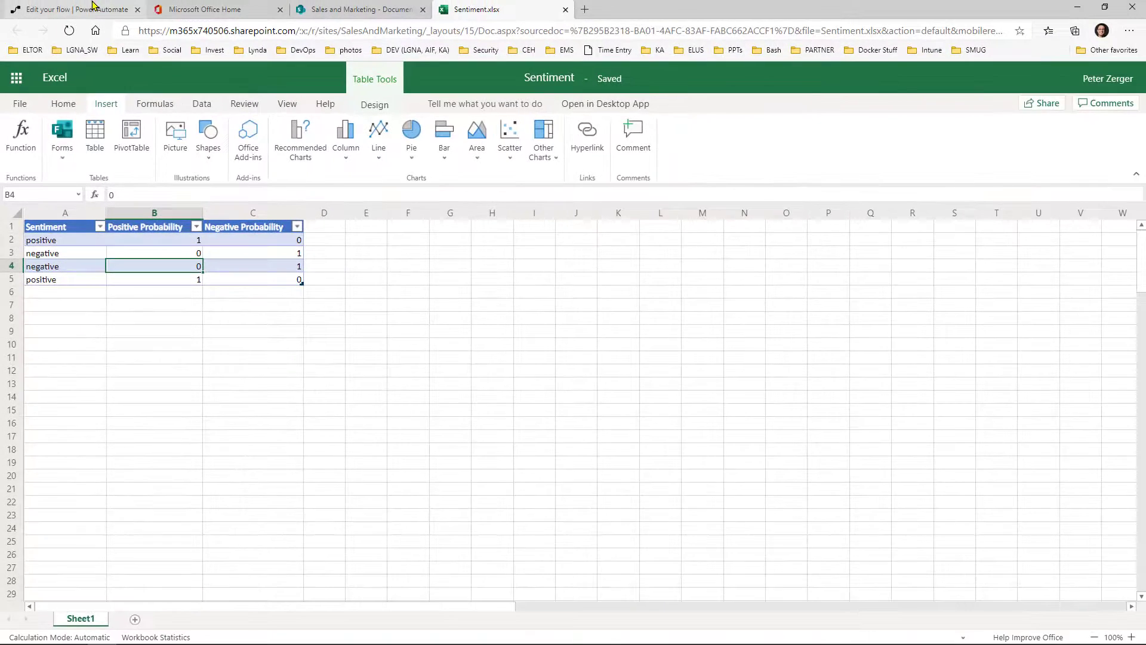
left_click(92, 8)
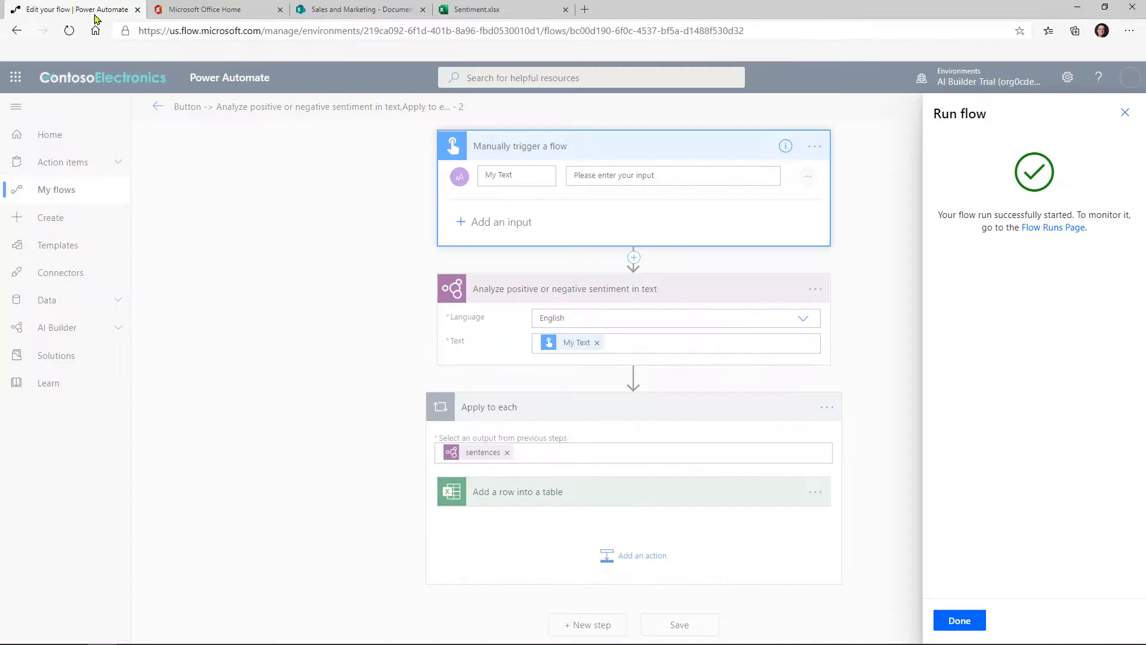
Step: Close the run confirmation, expand the Excel row action and view the dynamic content available for its Sentiment field
left_click(1125, 112)
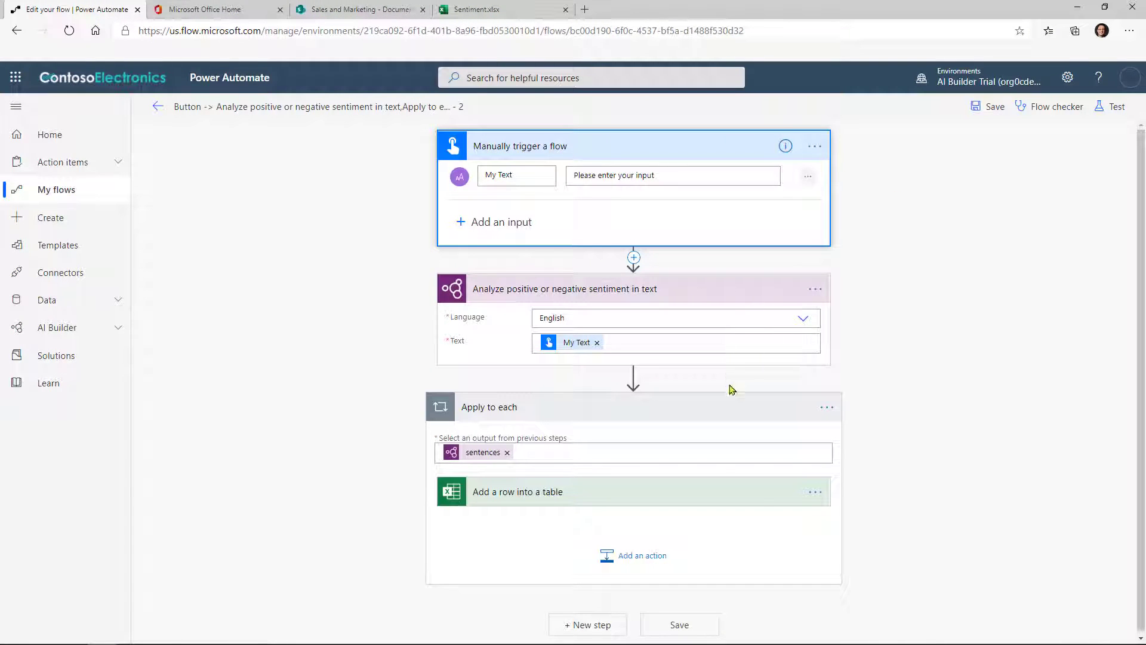
left_click(740, 492)
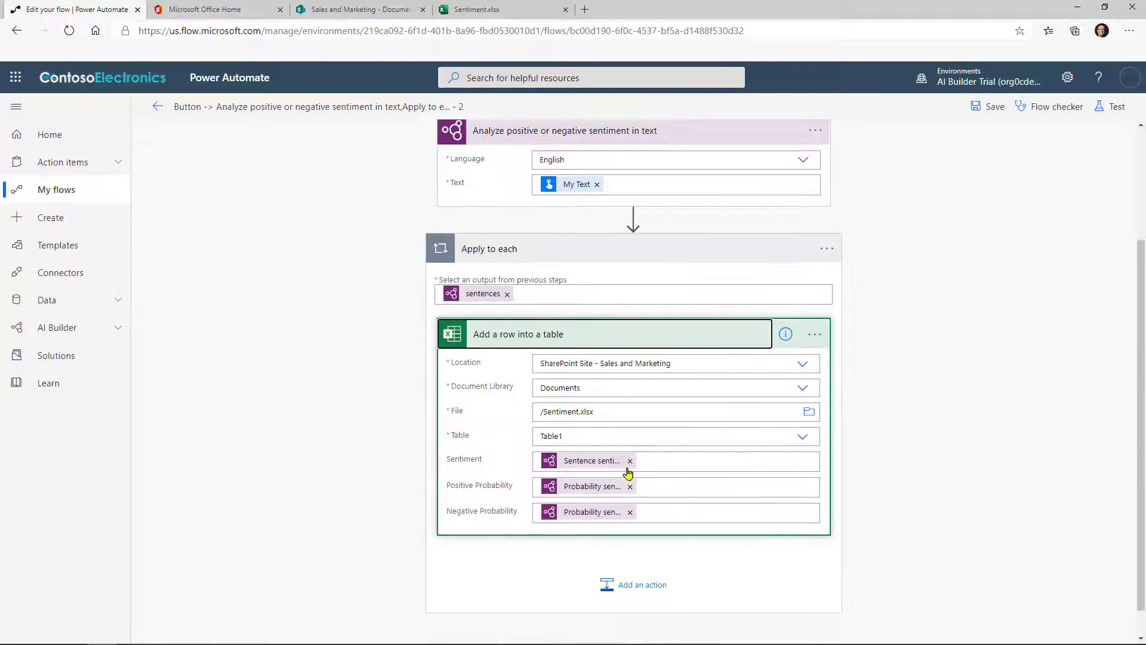
left_click(684, 461)
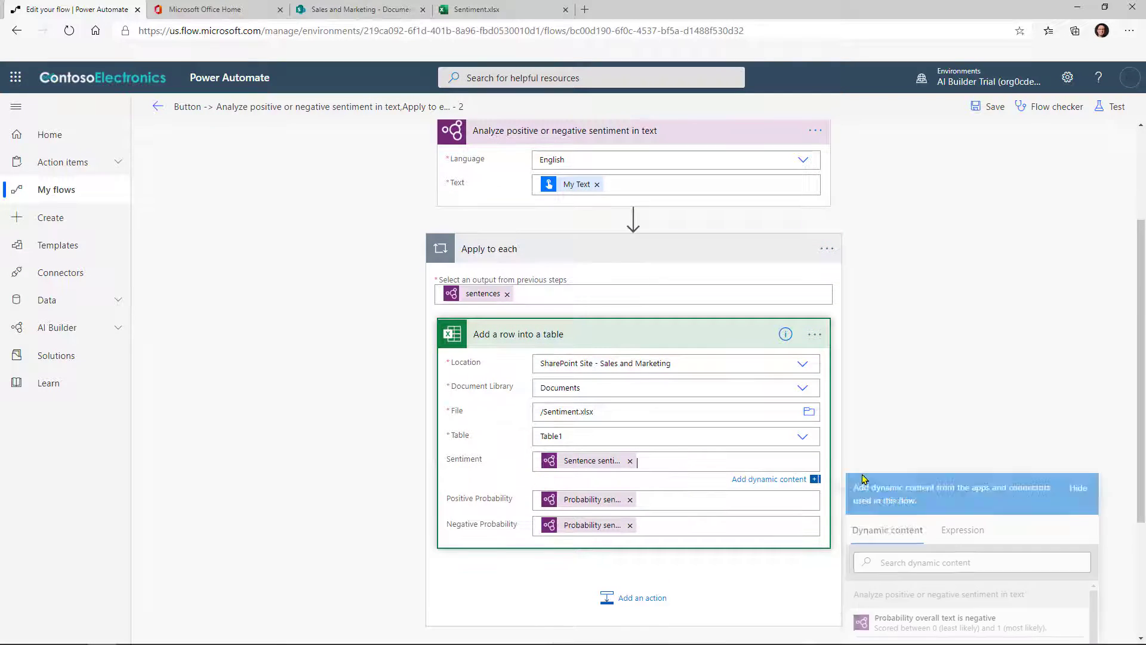
scroll(1095, 402, "down", 3)
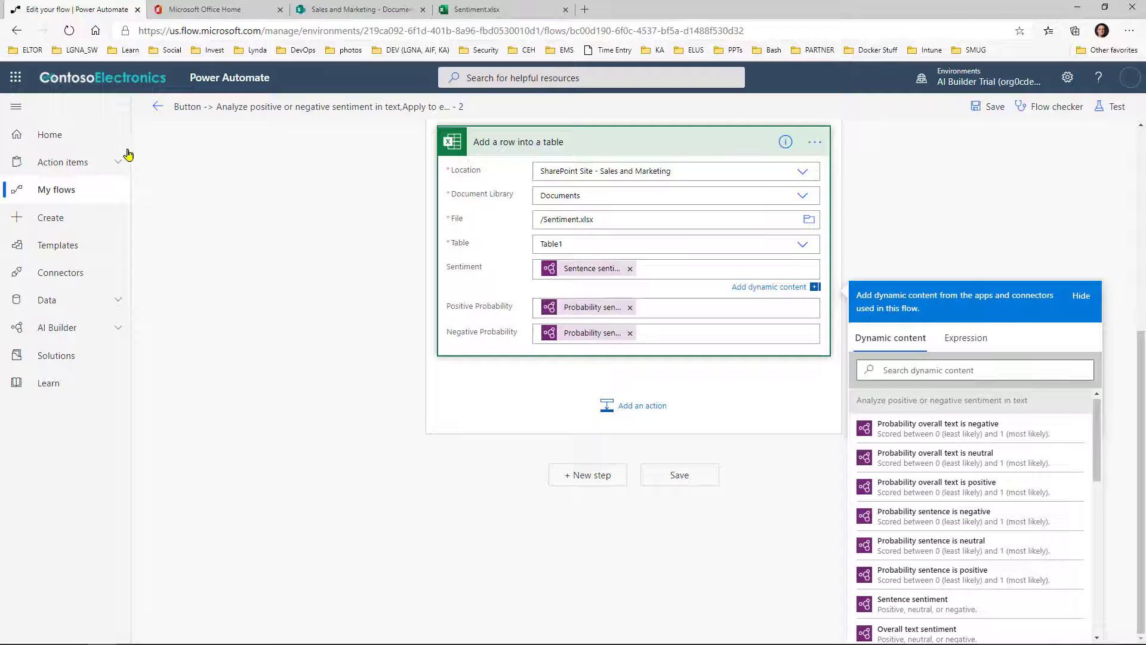
Step: Leave the flow editor without saving, view the AI Builder Trial environment's data connections and switch to Sentiment.xlsx
left_click(78, 140)
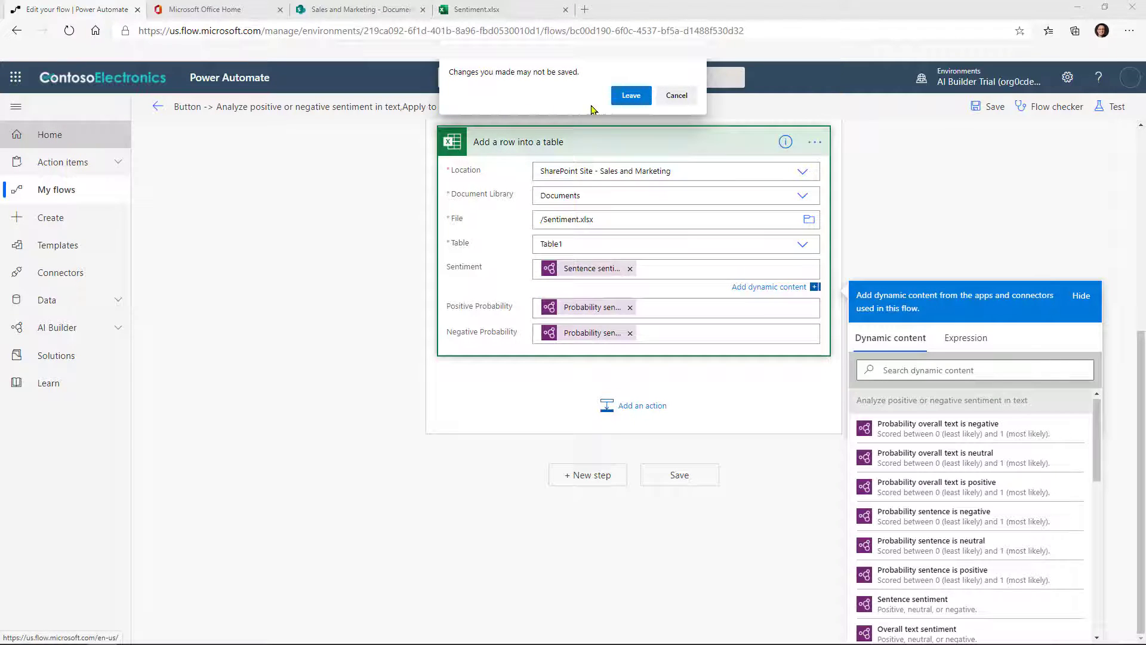
left_click(628, 91)
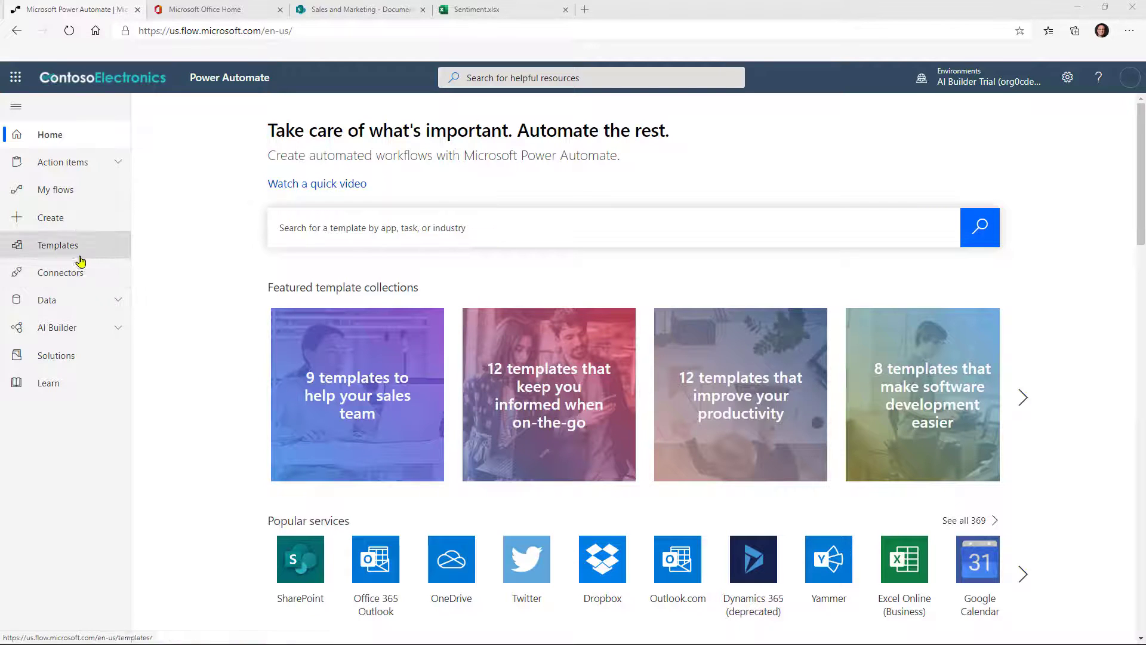
left_click(108, 304)
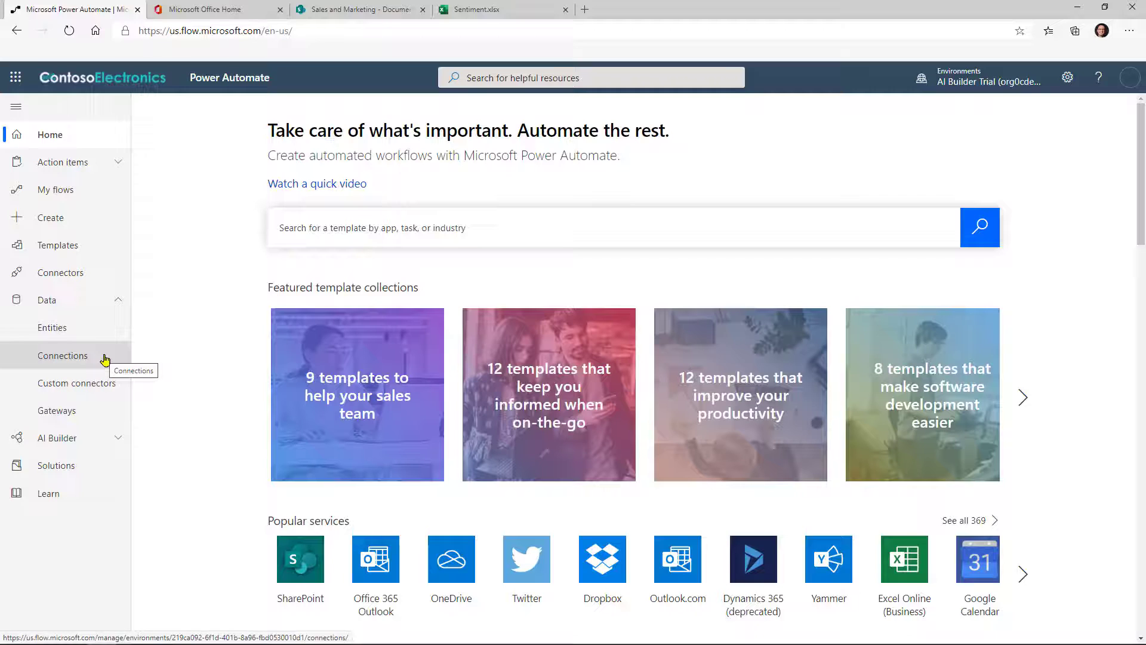
left_click(105, 357)
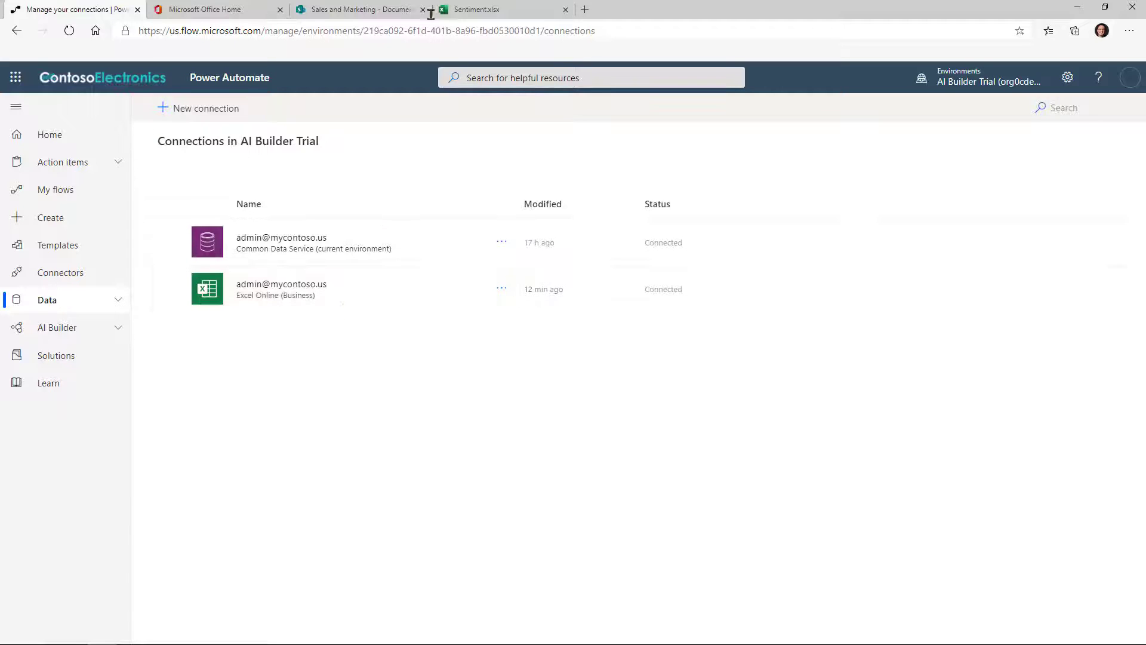
left_click(468, 7)
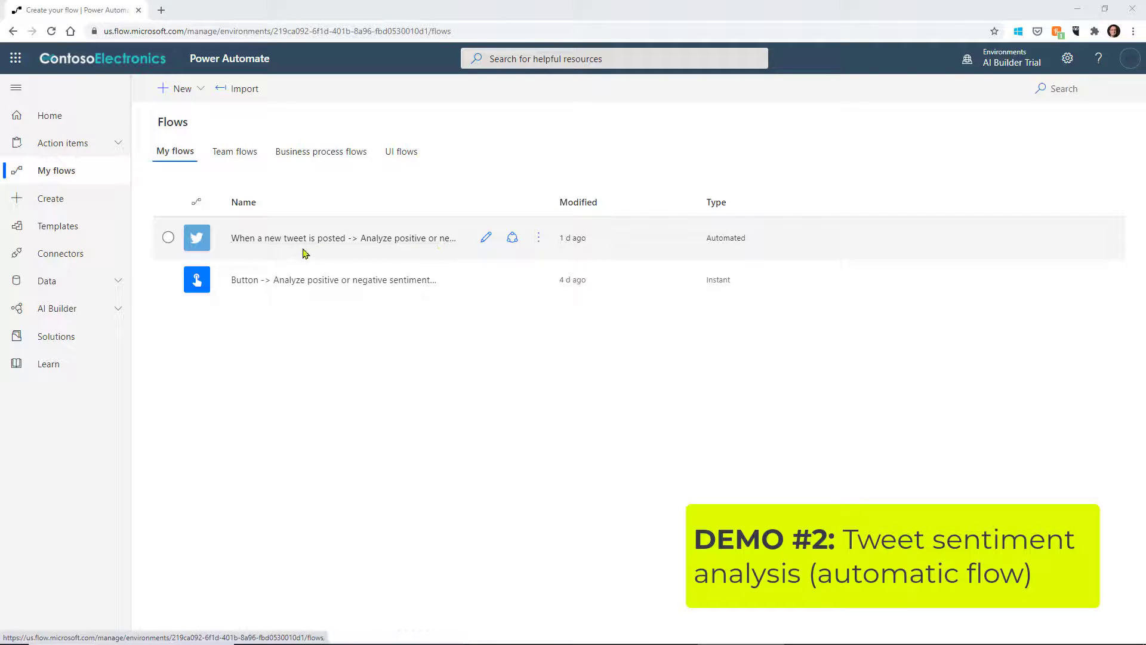
Step: Open the tweet sentiment flow for editing and examine its Excel row action, sentiment analysis action and new-tweet trigger
left_click(486, 239)
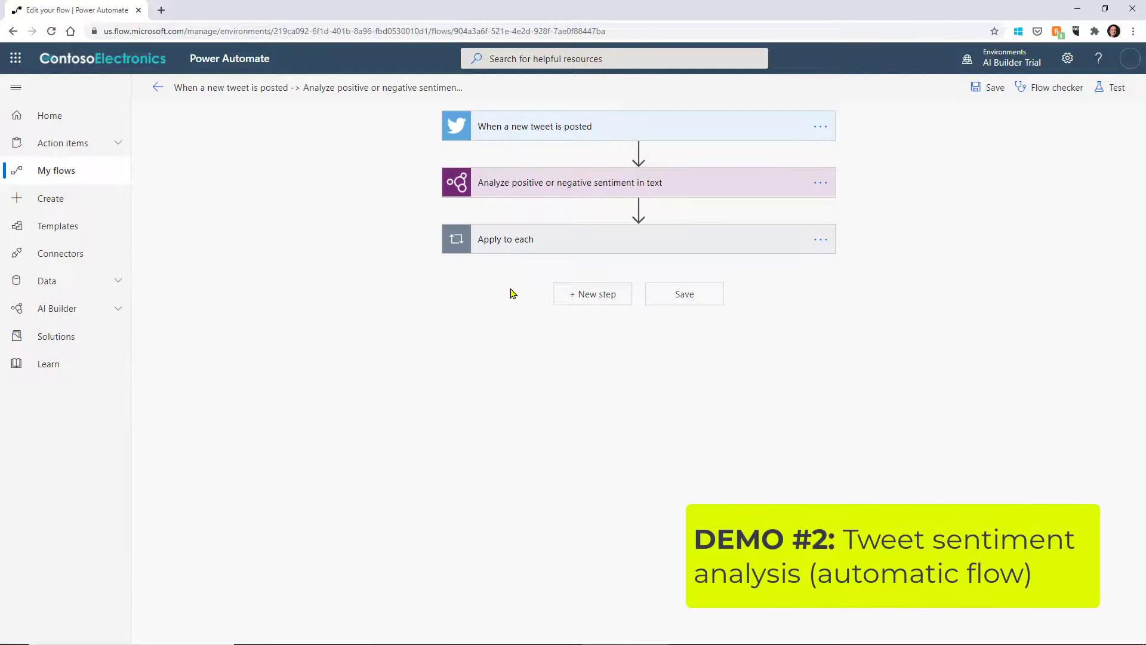
left_click(734, 242)
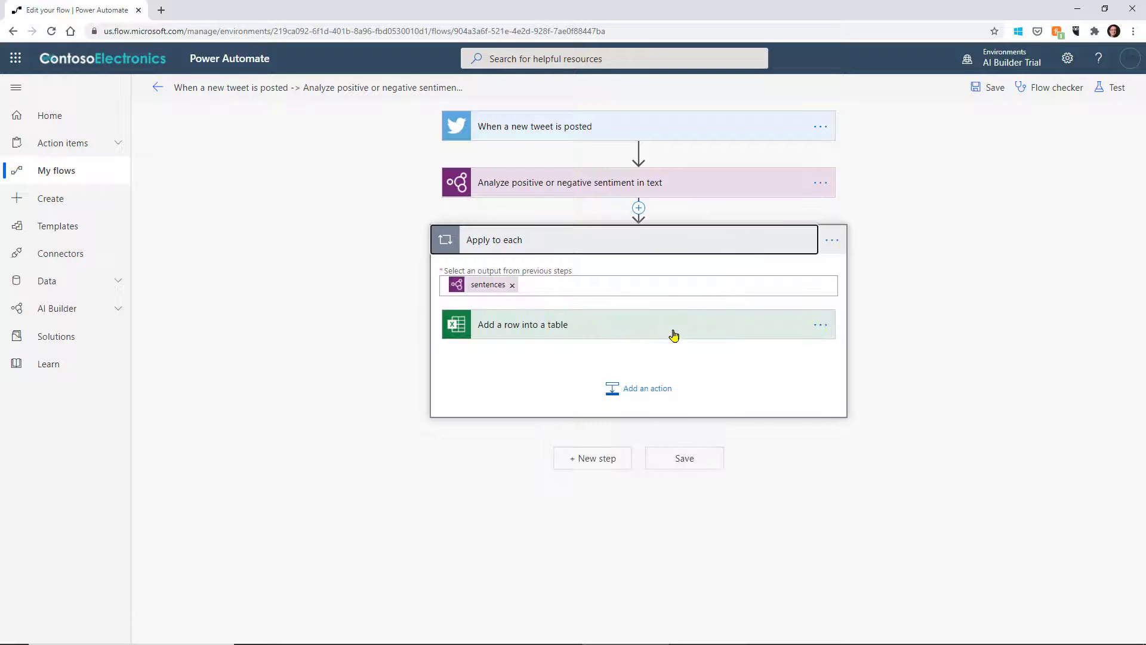
left_click(681, 334)
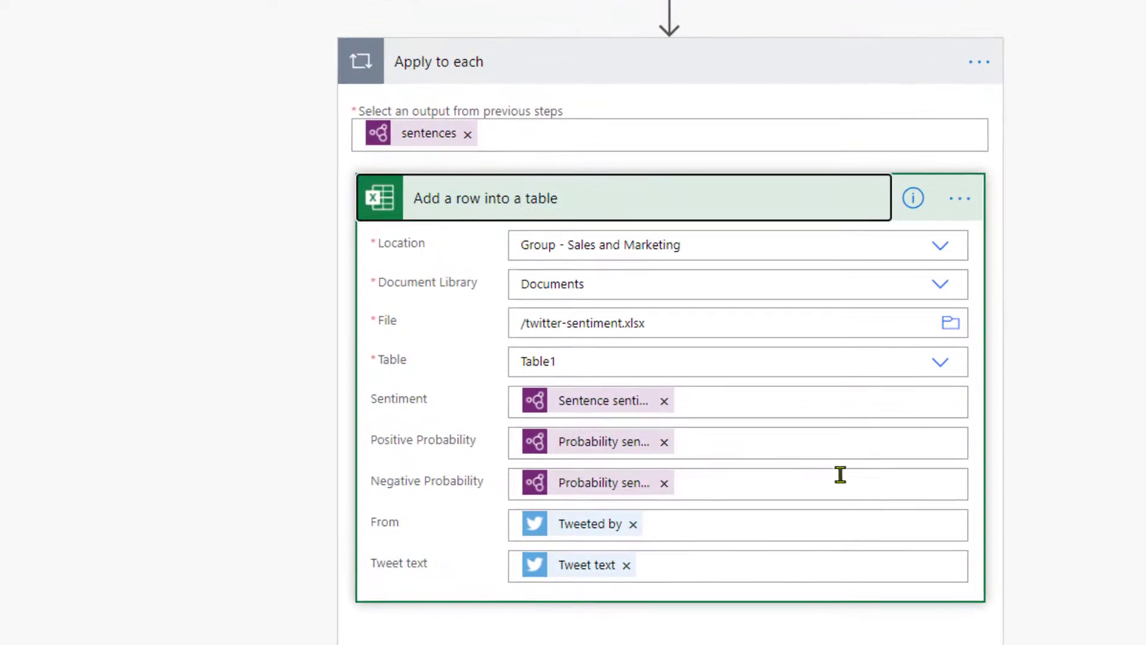
left_click(741, 324)
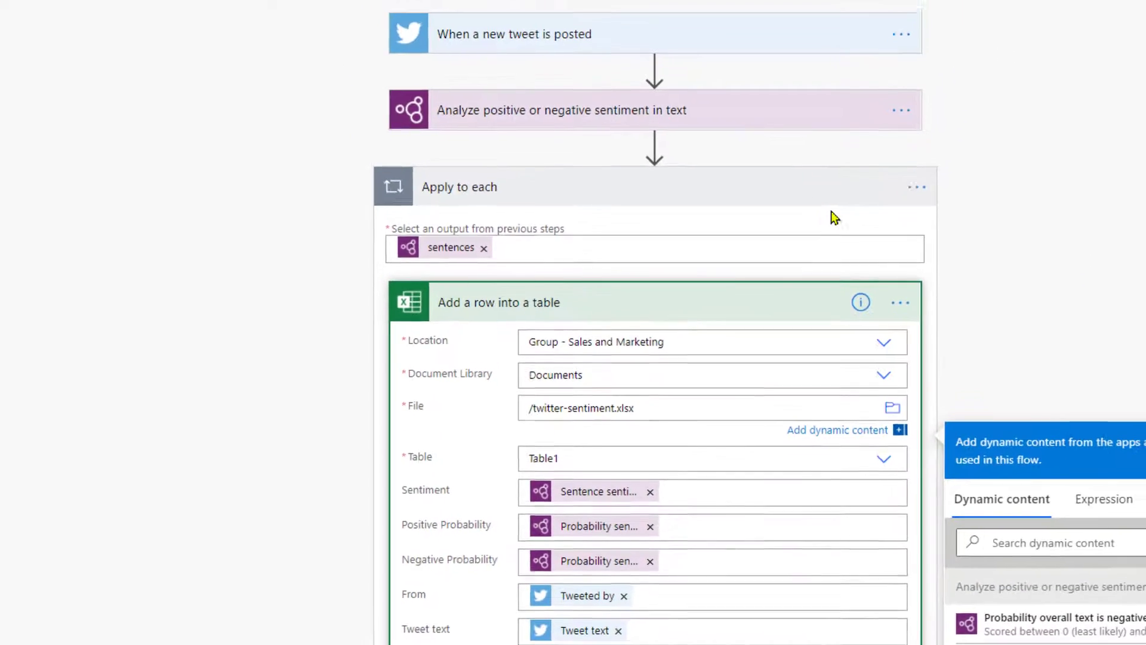
left_click(744, 116)
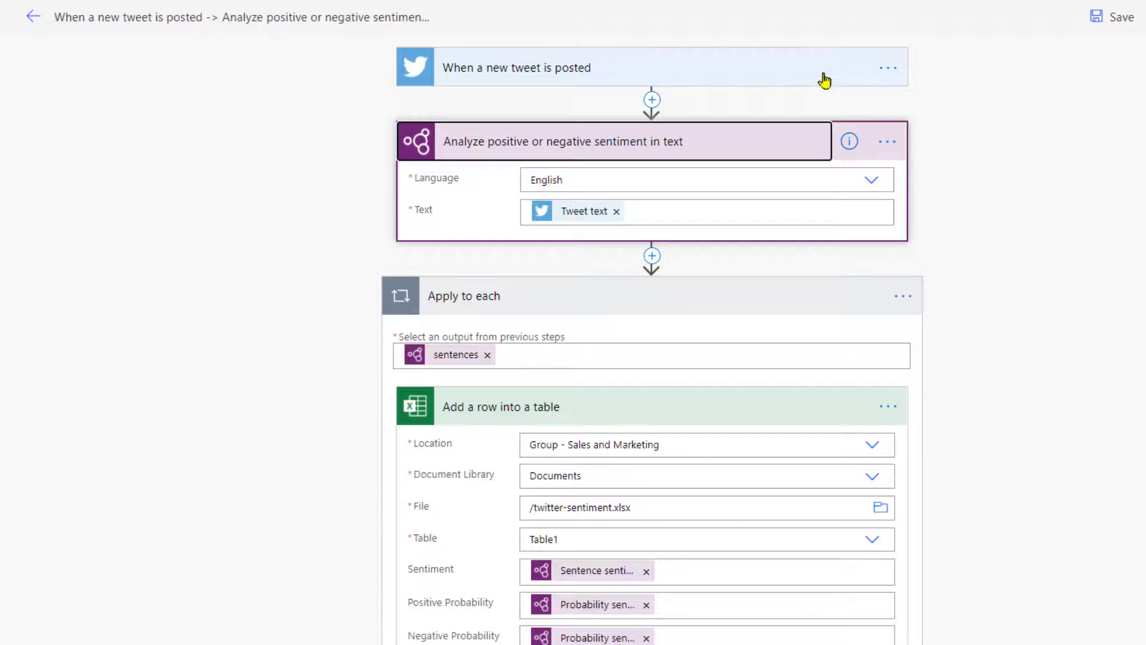
left_click(746, 76)
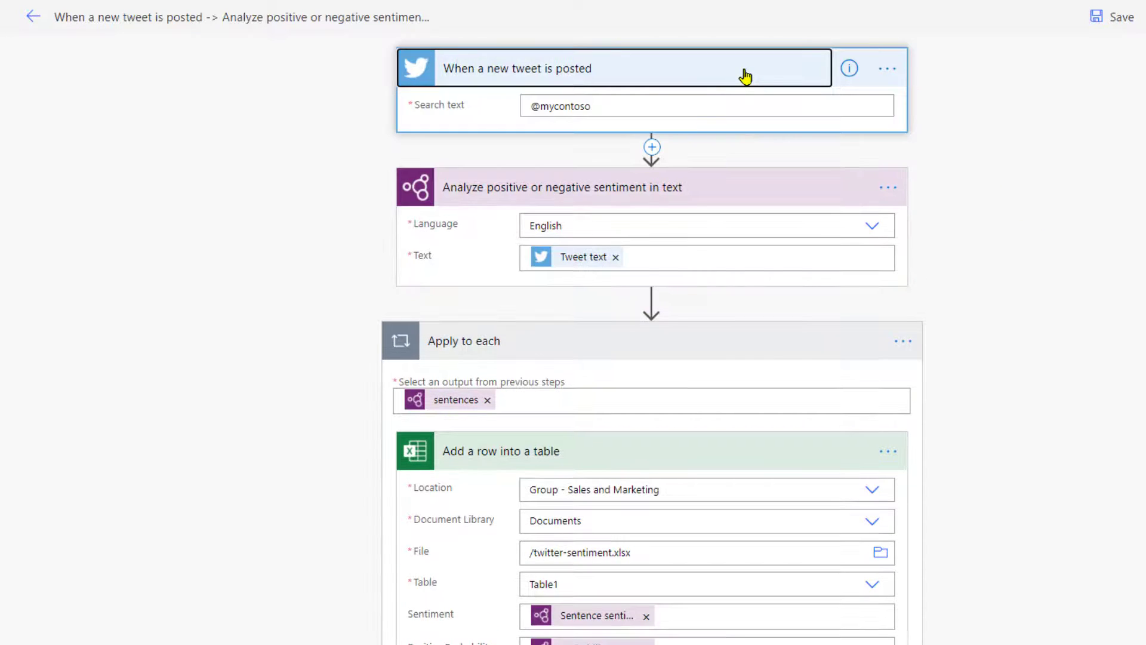
left_click(710, 95)
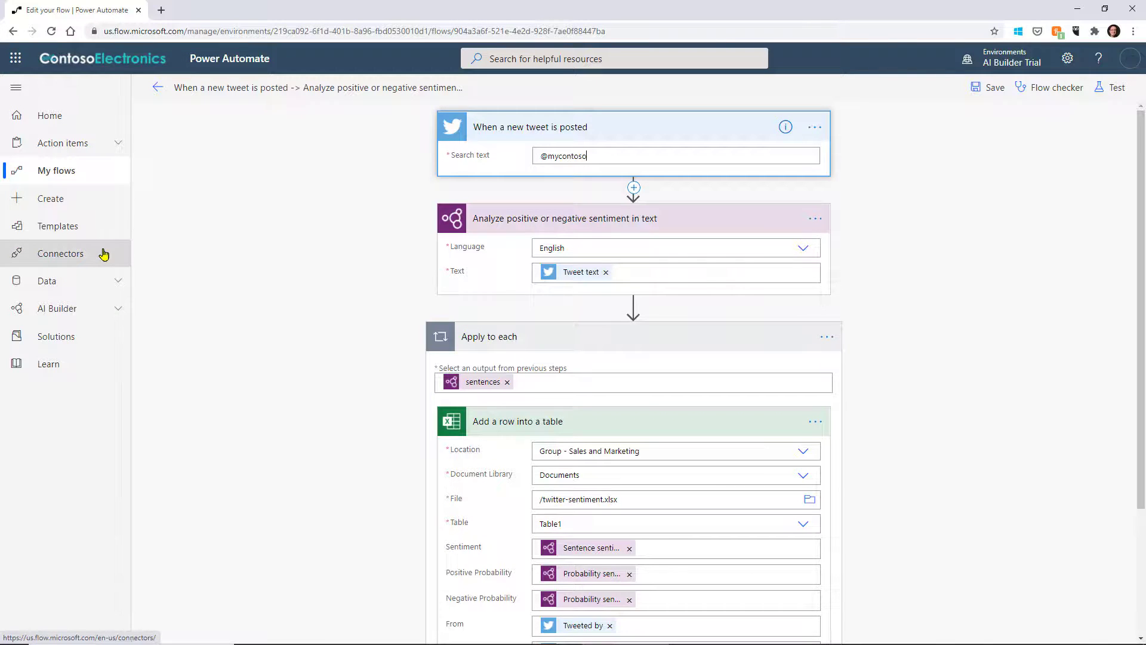
Step: View the Twitter connector's details page and the environment's list of data connections
left_click(103, 254)
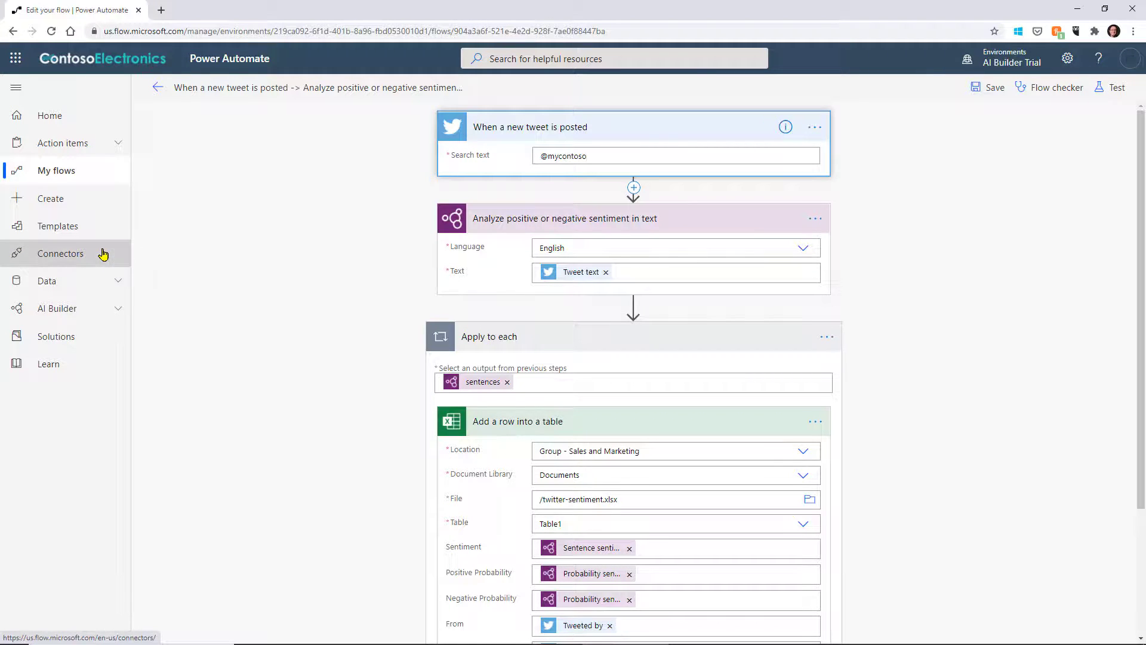
left_click(633, 100)
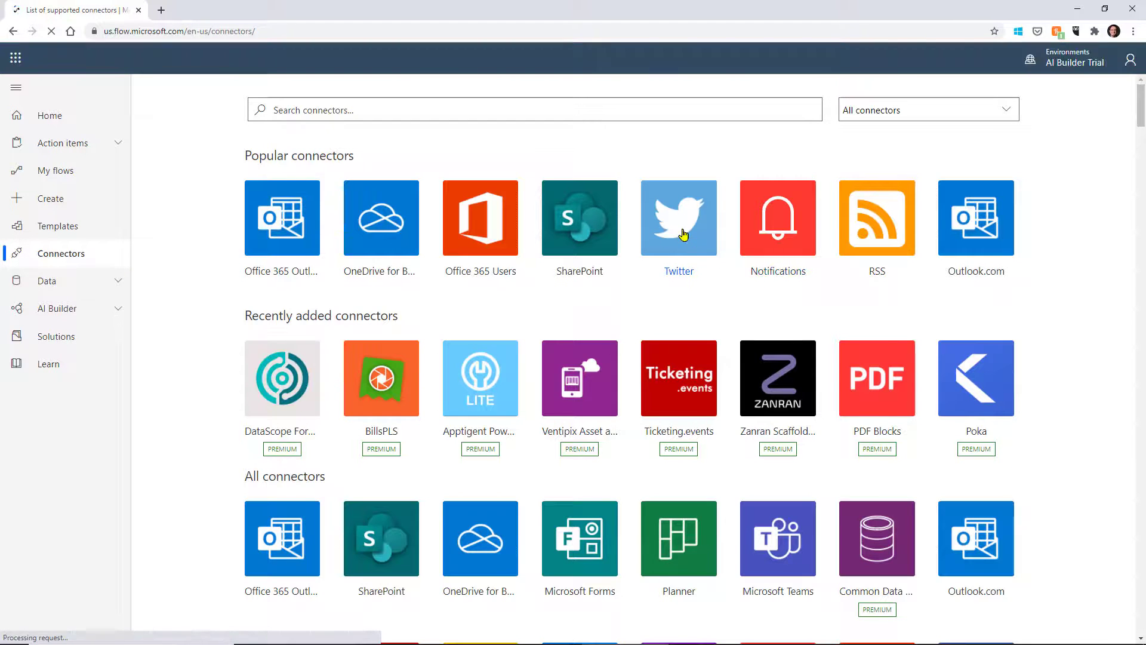
left_click(684, 234)
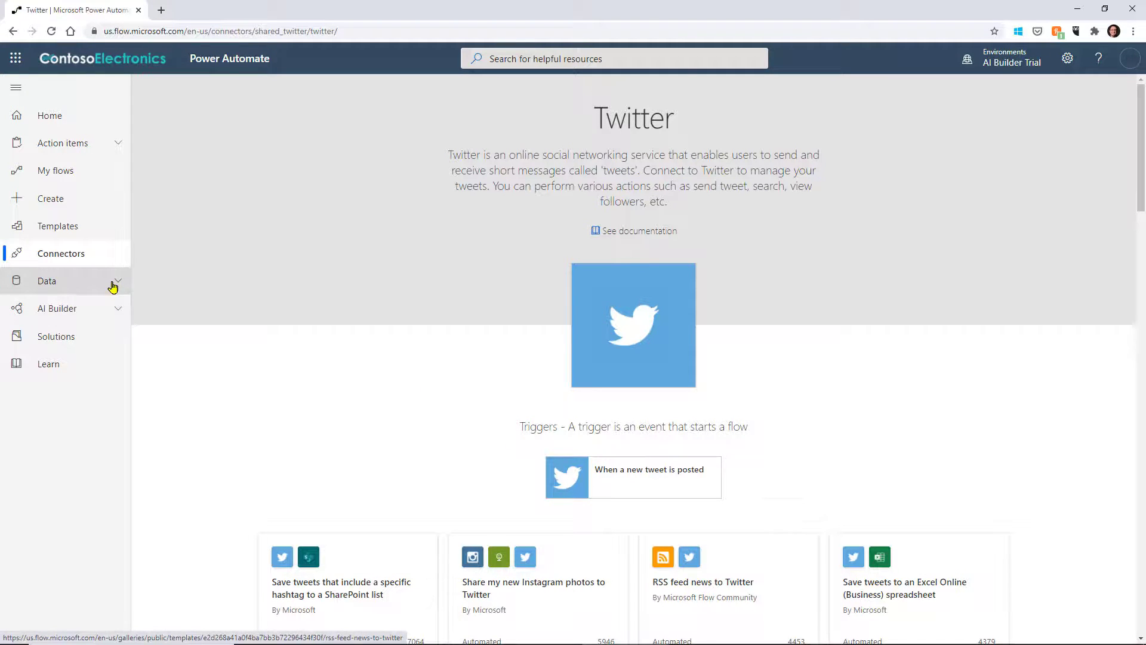
left_click(113, 286)
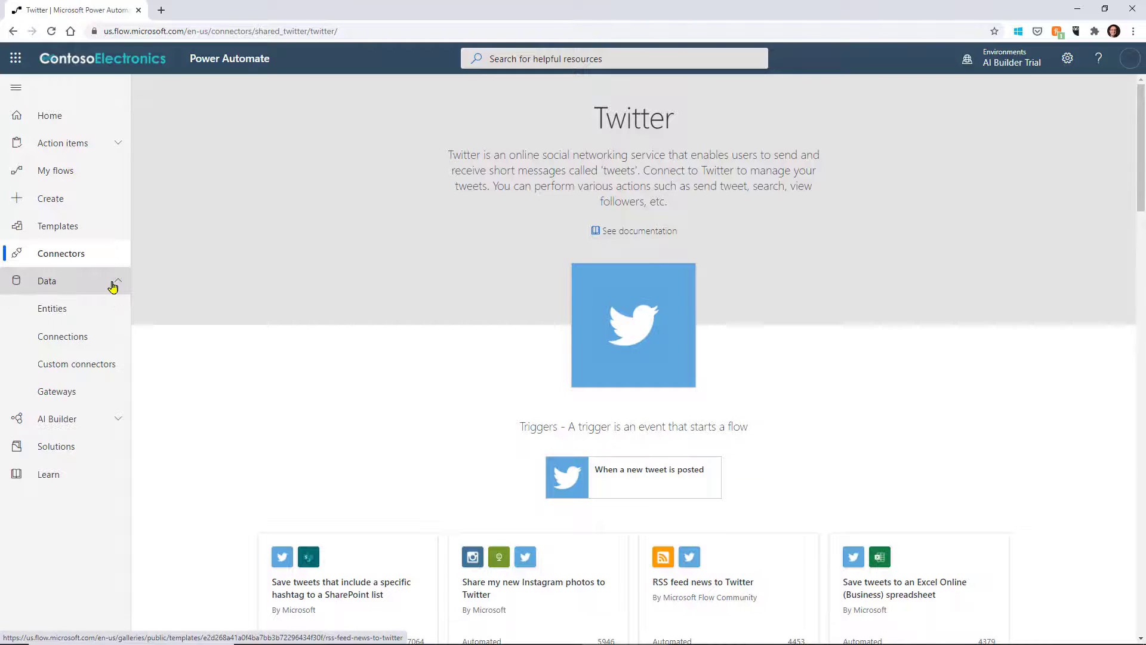
left_click(84, 341)
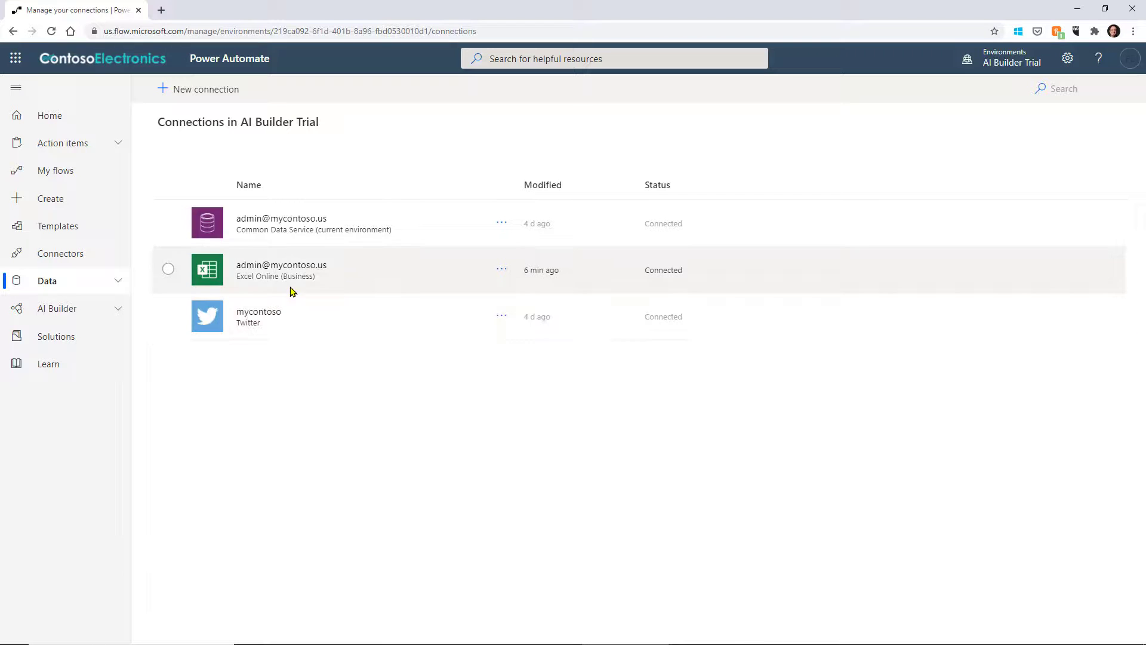
Step: Return to the flows list, switch to twitter-sentiment.xlsx and add a "From" column to the table in cell D1
left_click(100, 176)
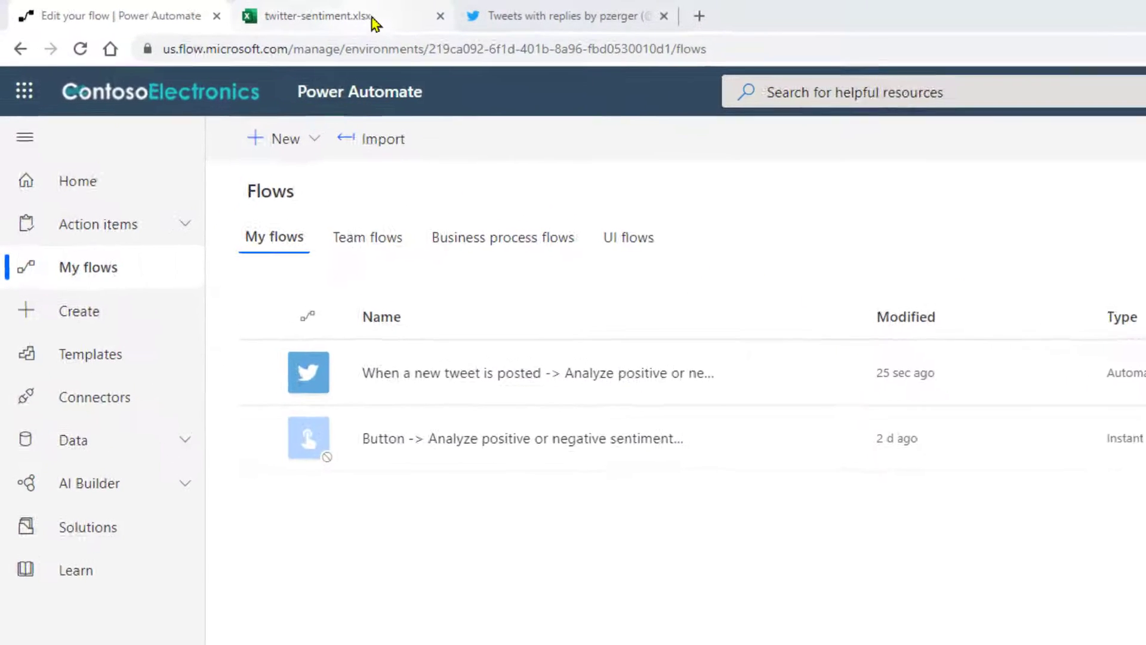
left_click(269, 15)
left_click(496, 333)
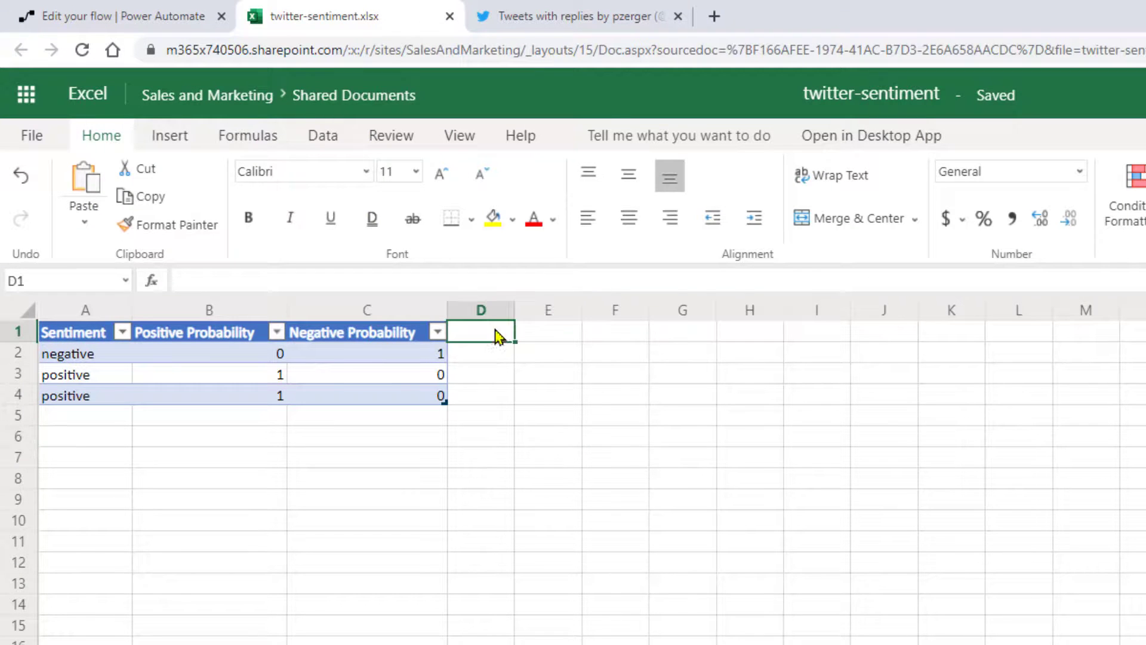
type("From")
key("Return")
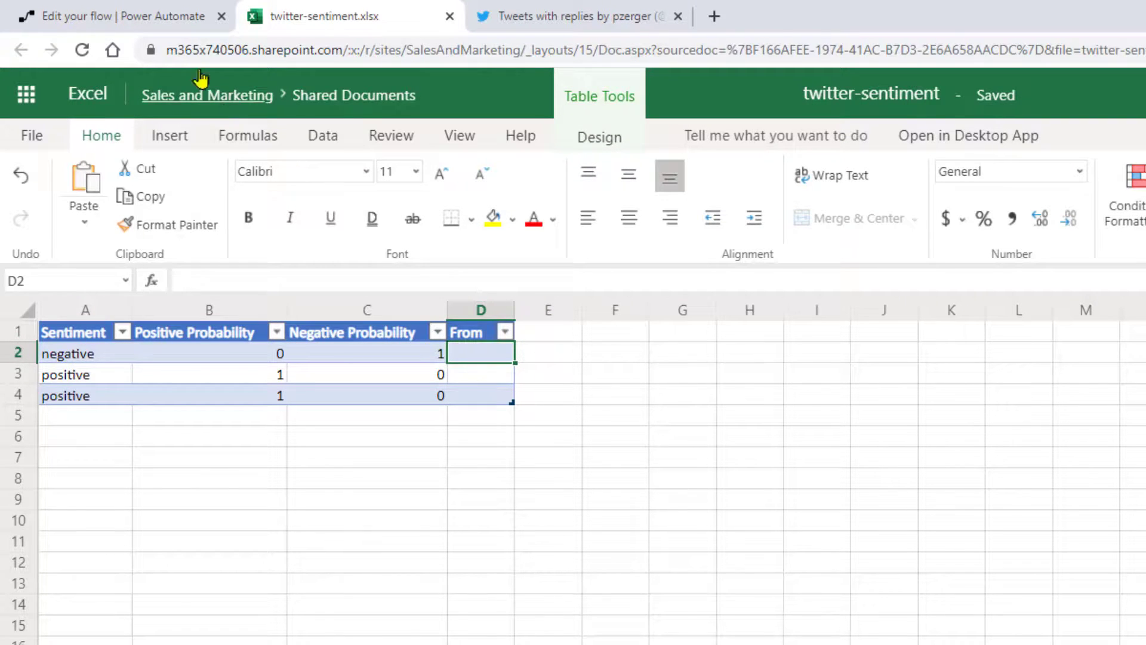
Step: Return to Power Automate, open the tweet sentiment flow for editing and expand the Excel row action inside Apply to each
left_click(150, 17)
mouse_move(289, 382)
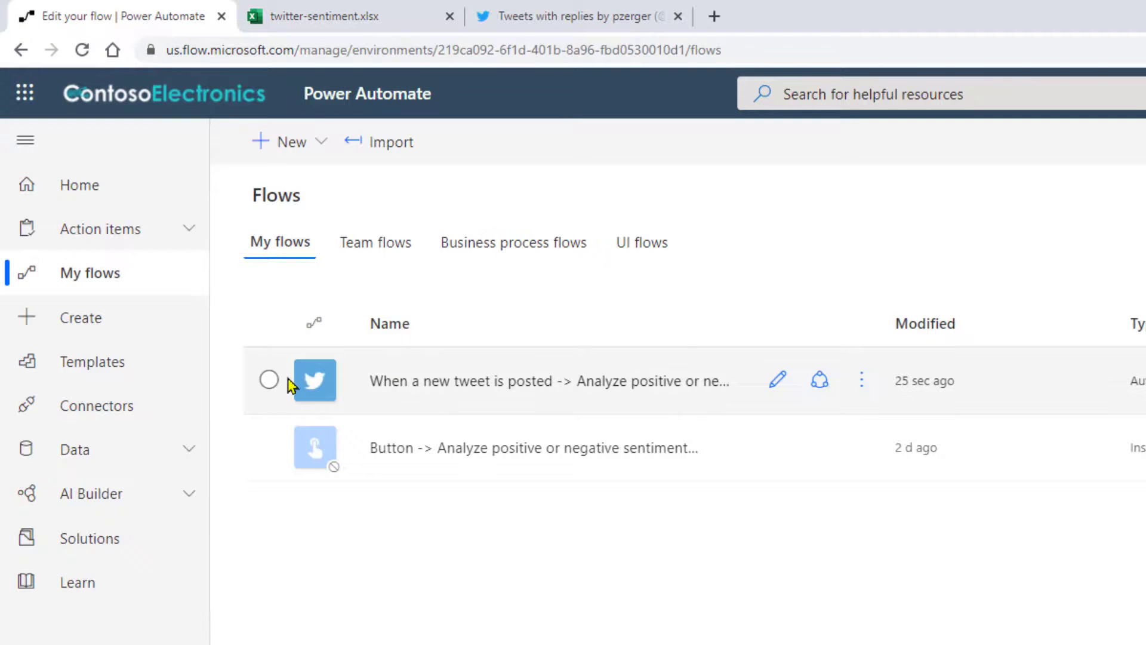
left_click(771, 389)
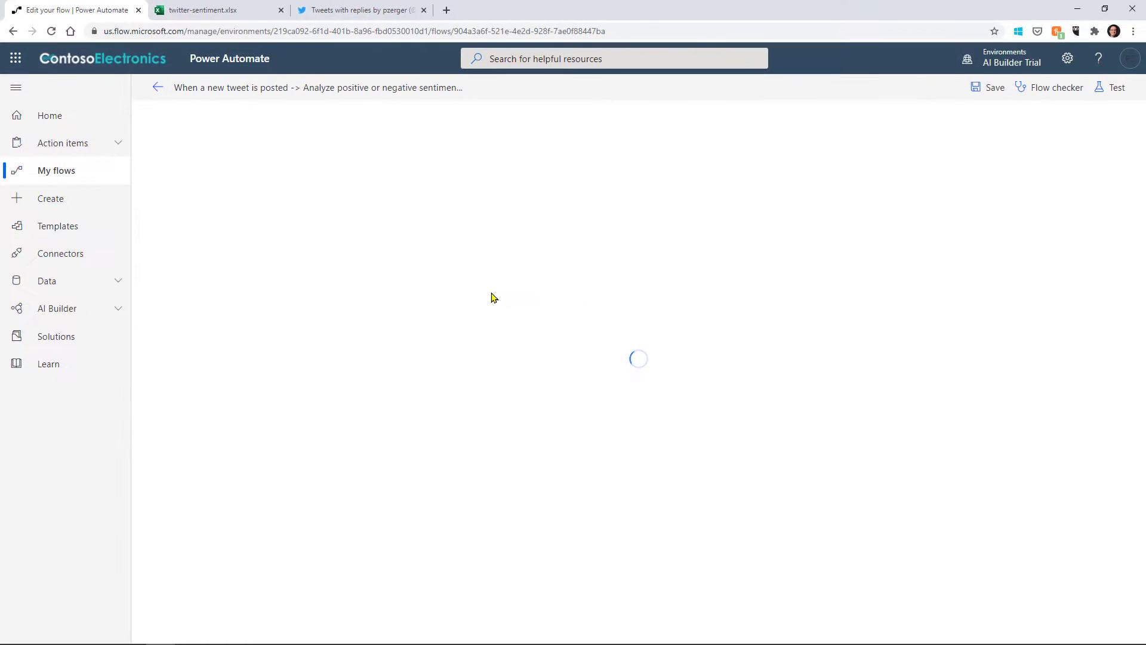
left_click(669, 239)
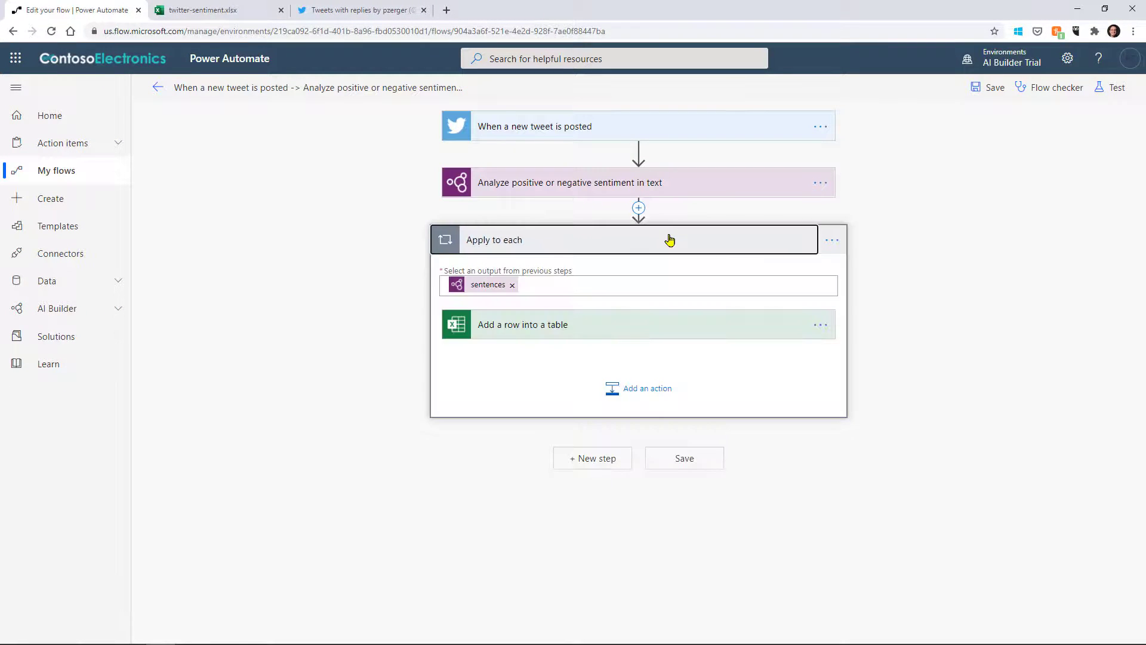
left_click(656, 330)
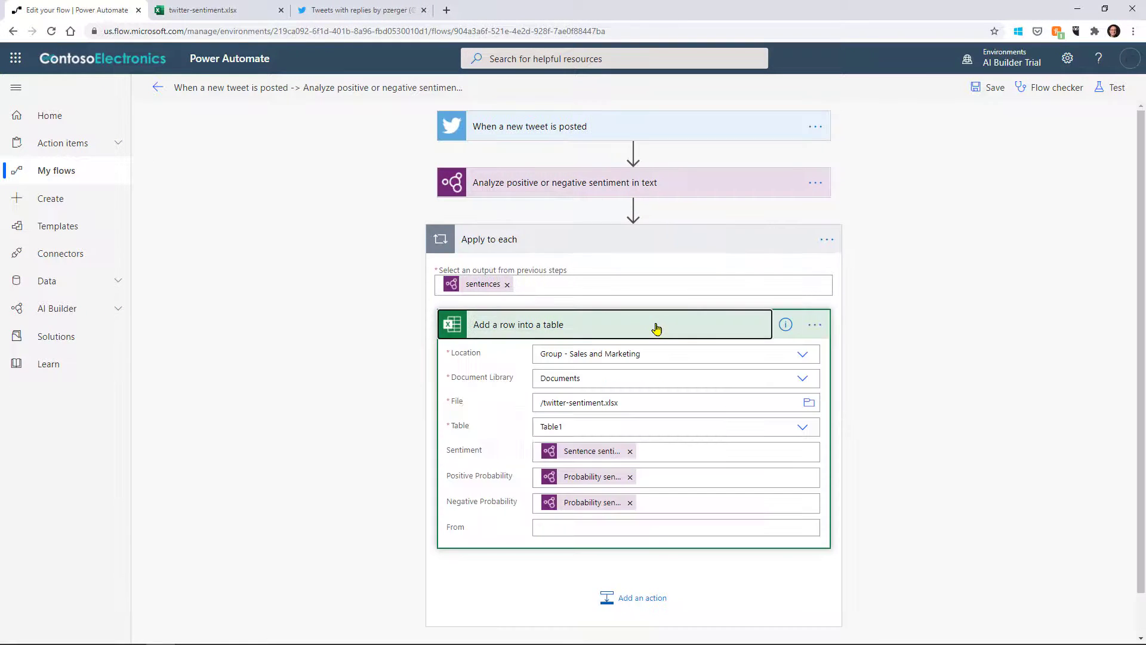
Step: Map the Excel row action's From field to the Tweeted by dynamic content and review the action's field mappings
left_click(633, 527)
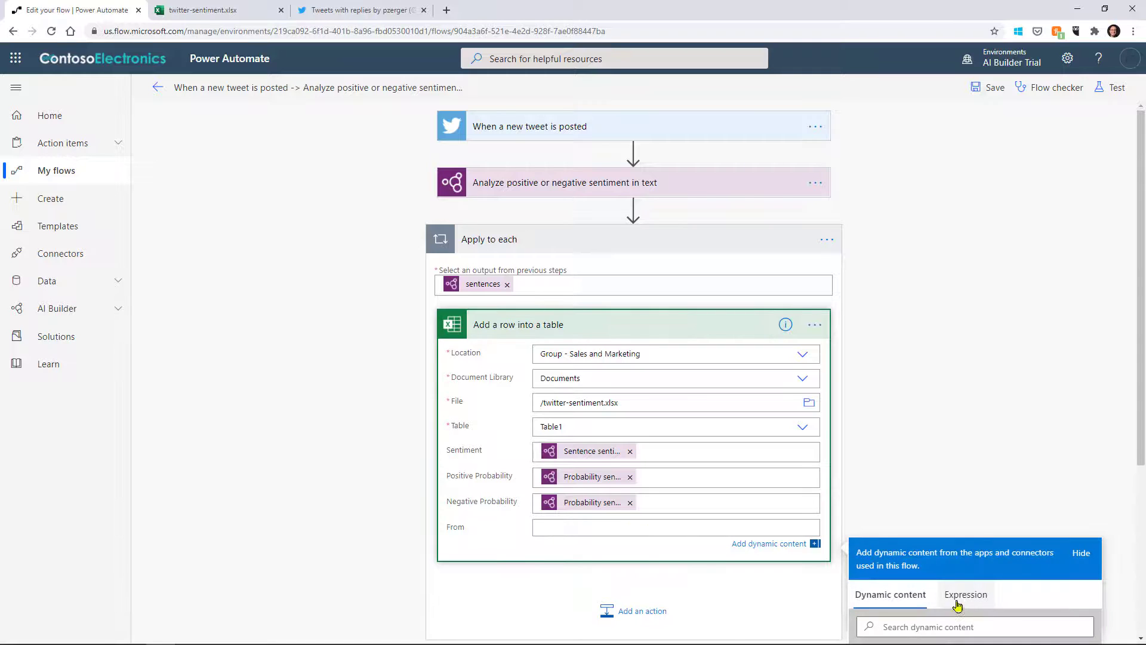
scroll(1143, 392, "down", 4)
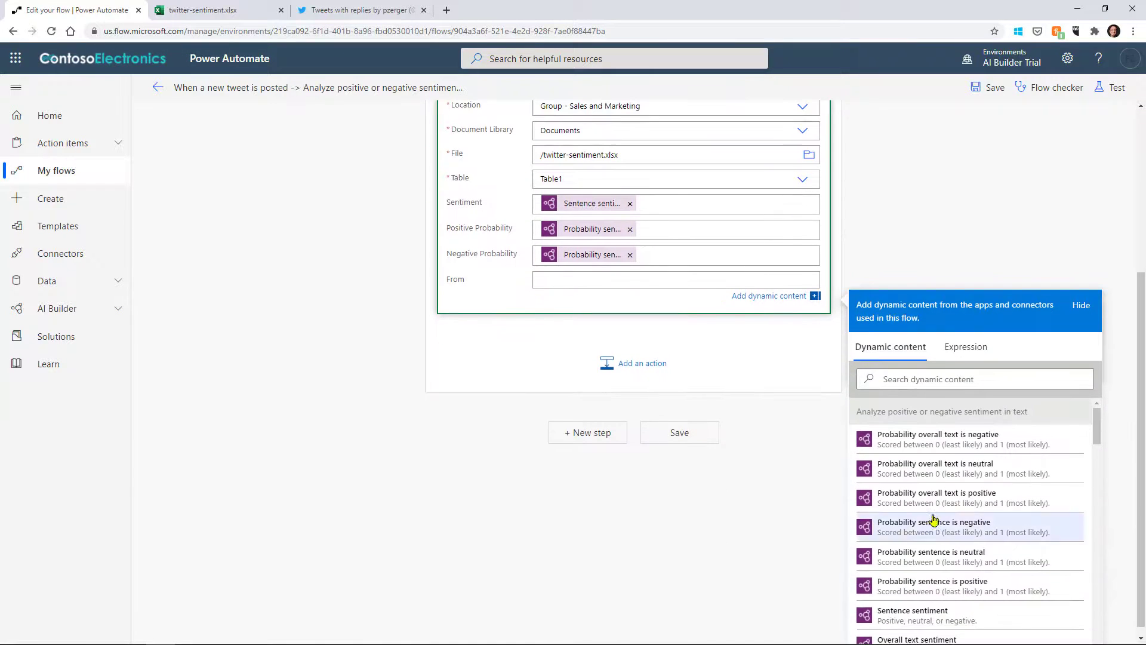
scroll(959, 505, "down", 3)
scroll(959, 506, "down", 2)
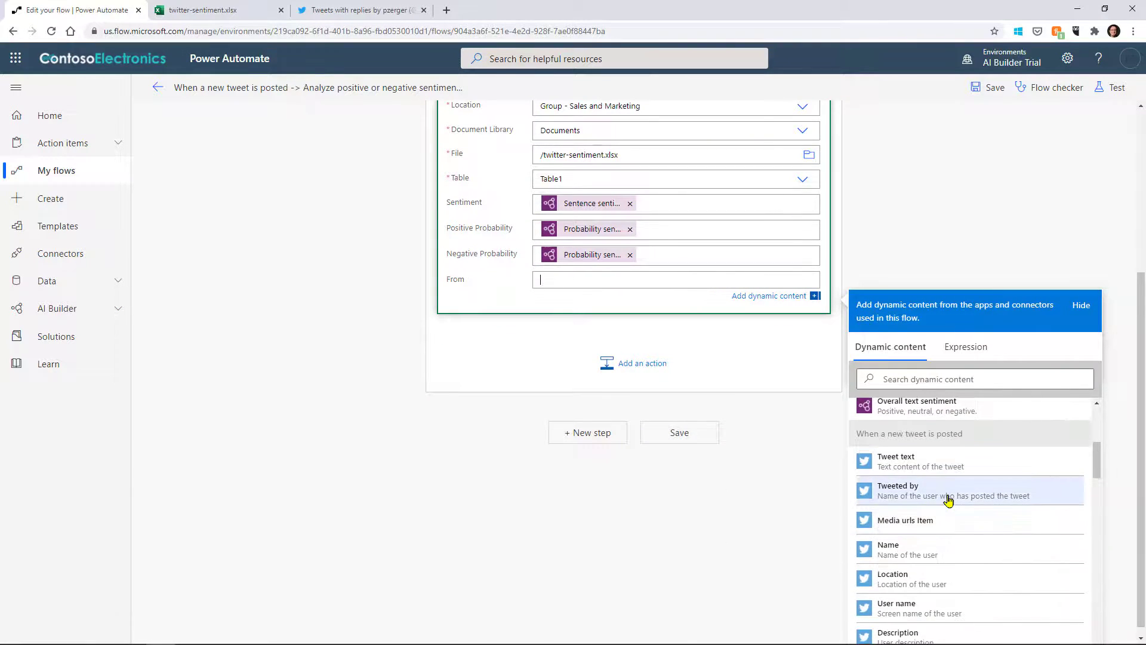
left_click(948, 493)
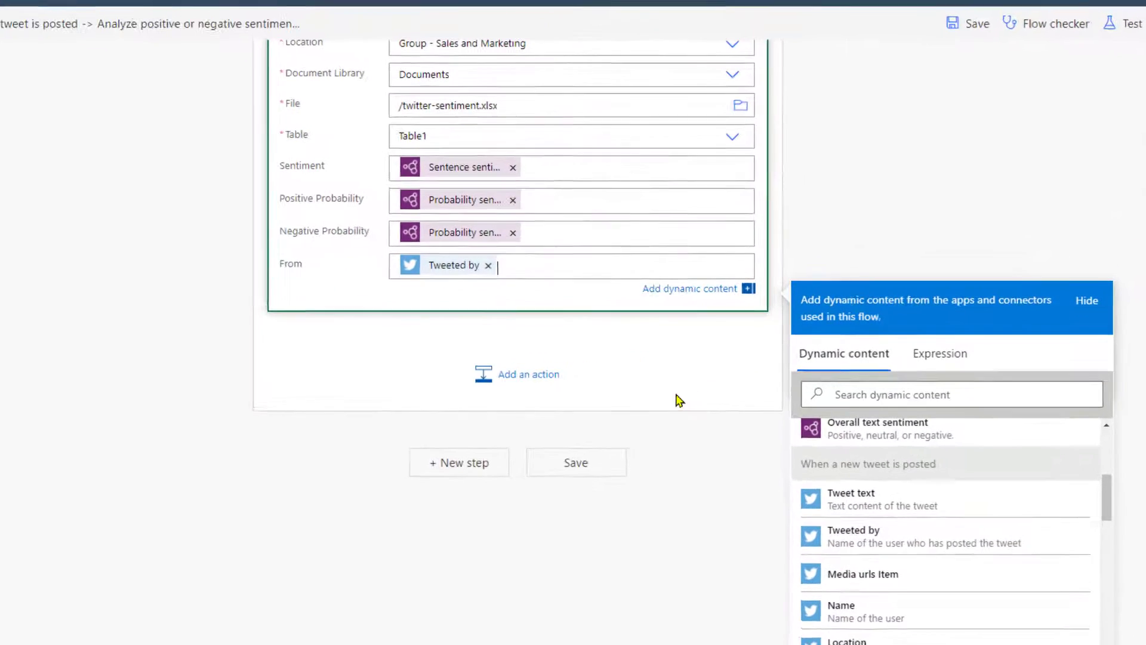
left_click(887, 237)
scroll(884, 233, "up", 6)
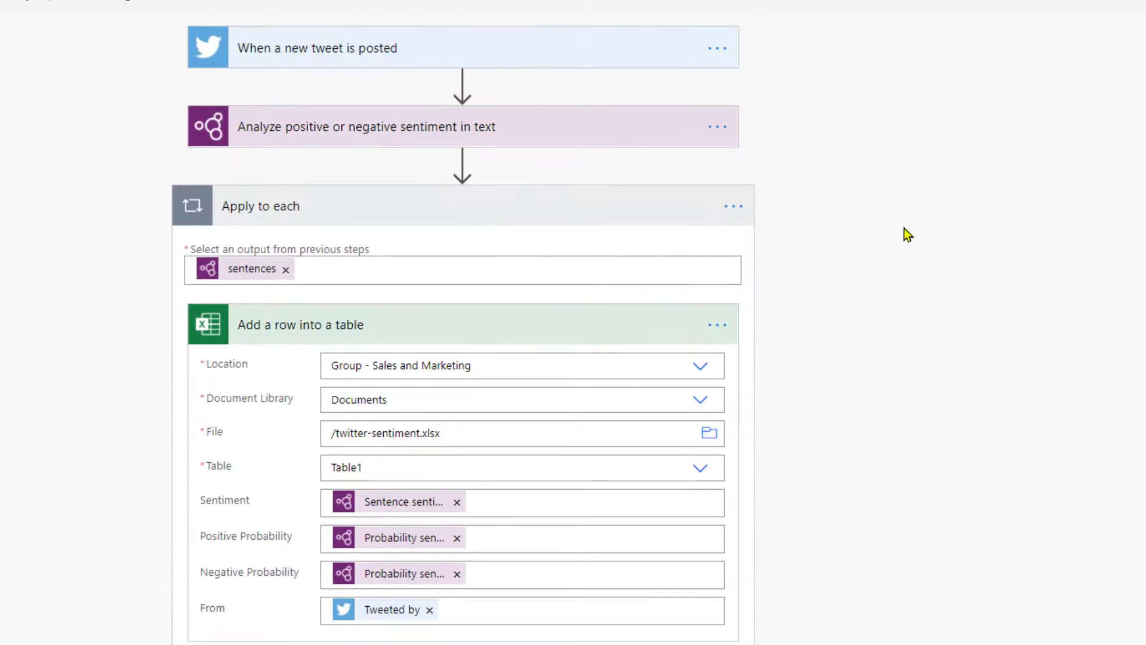
scroll(657, 595, "down", 1)
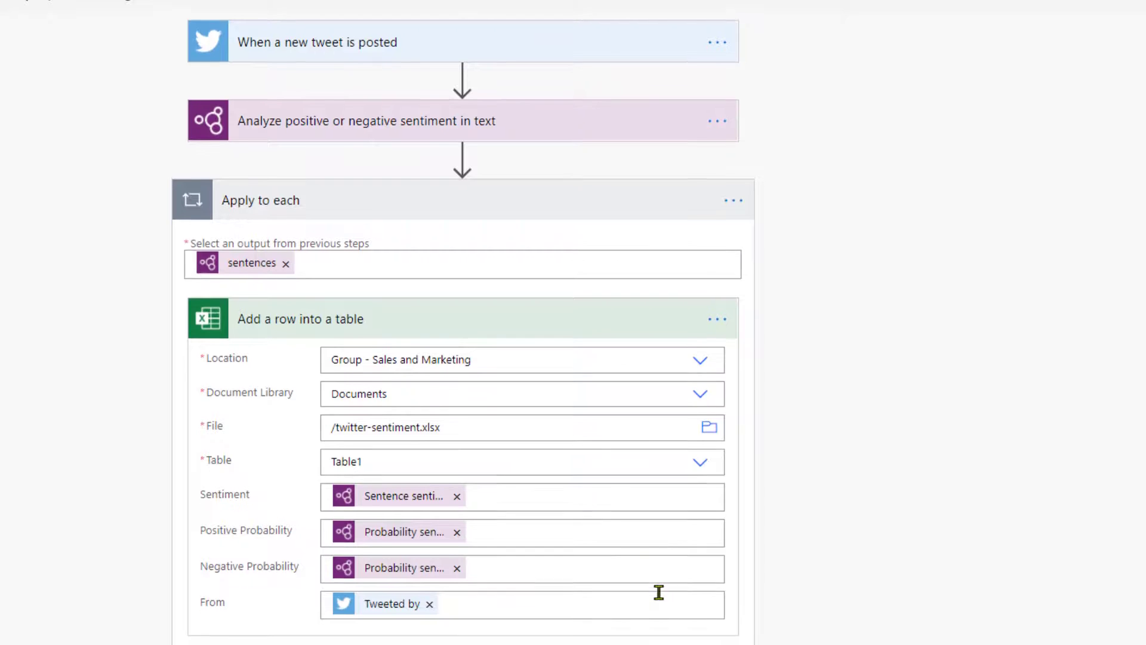
left_click(648, 538)
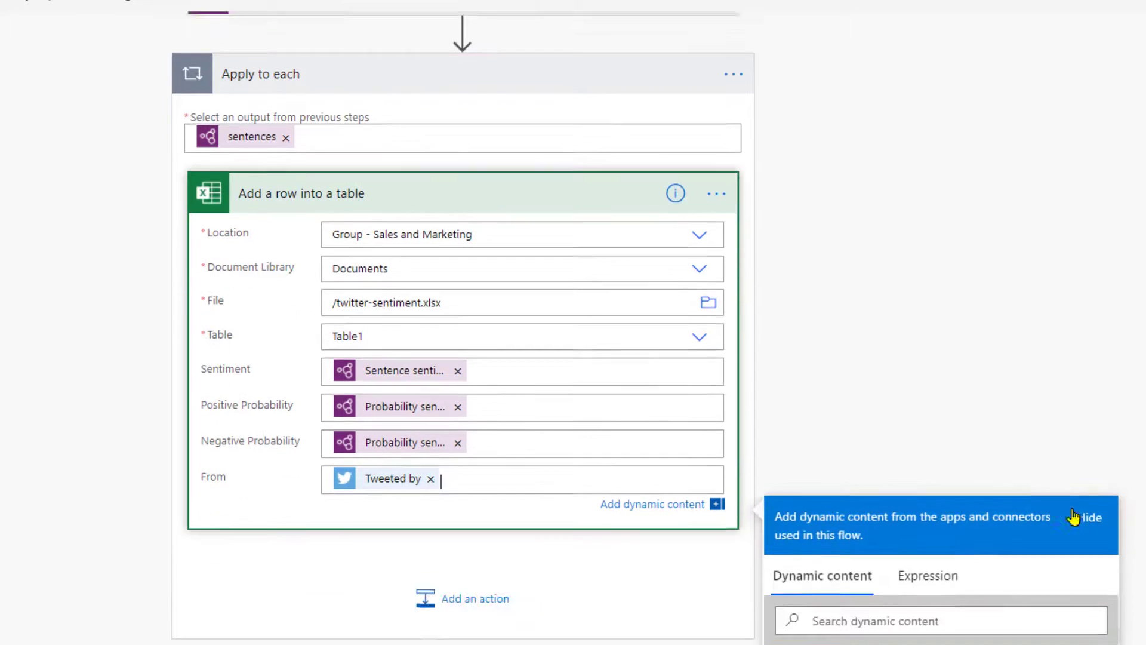
Step: Look through the tweet trigger's dynamic content and search the list for "text"
scroll(913, 576, "down", 6)
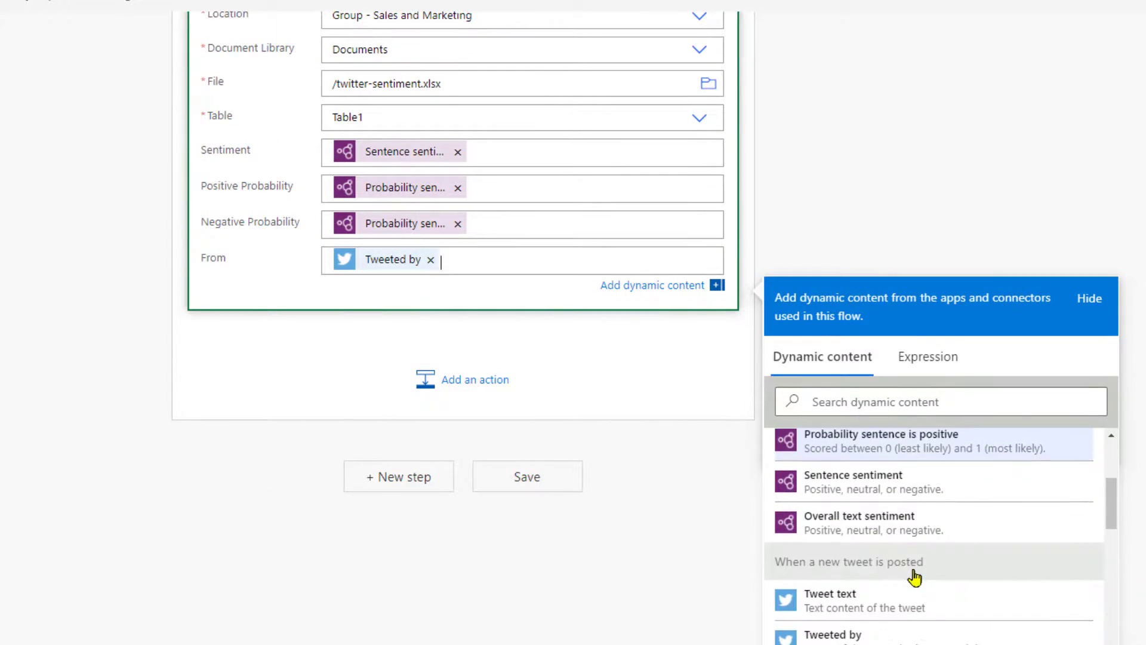
scroll(947, 561, "down", 3)
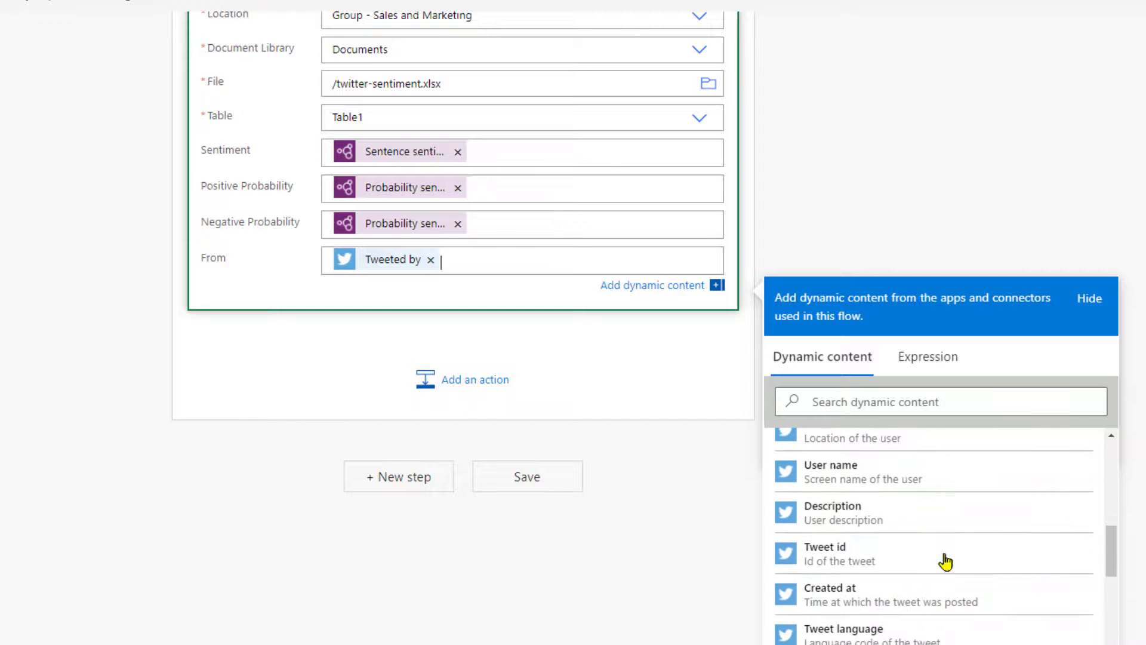
left_click(907, 401)
type("text")
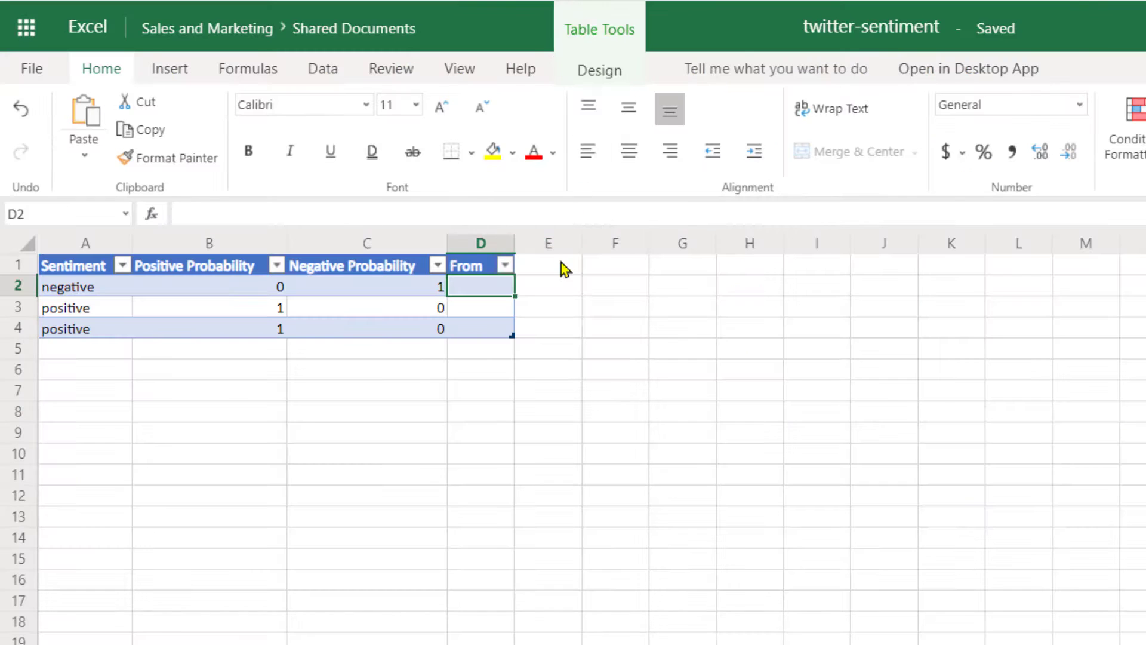
Step: Switch to twitter-sentiment.xlsx, add a "Tweet text" column to the table in cell E1 and widen column E
left_click(563, 267)
type("Tweet")
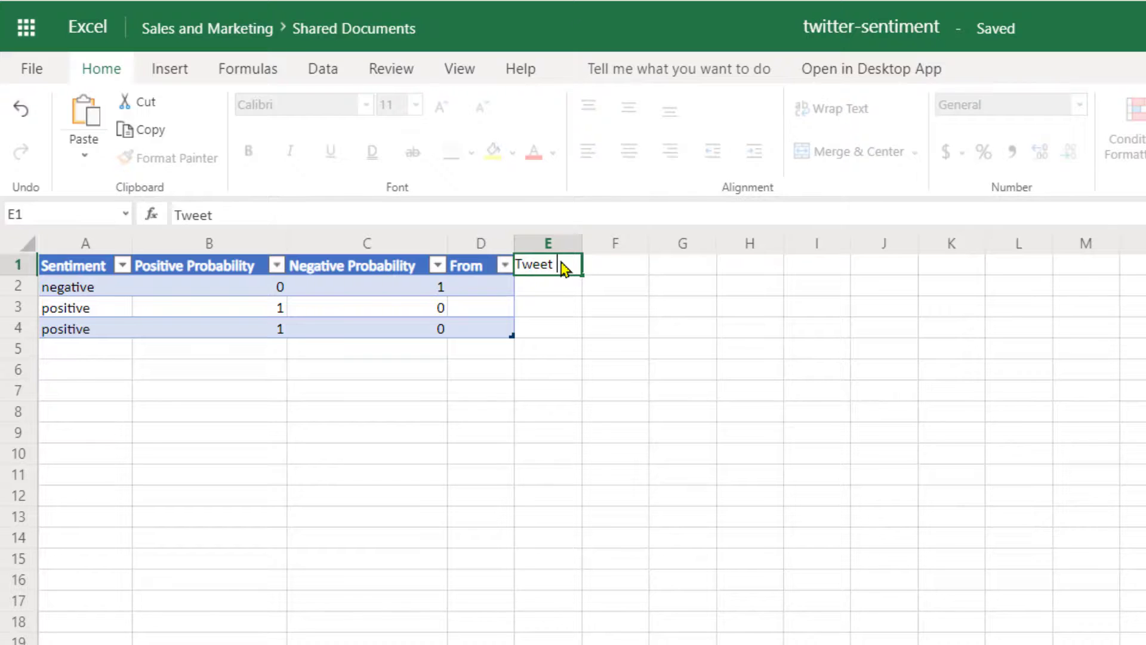
type(" text")
key("Tab")
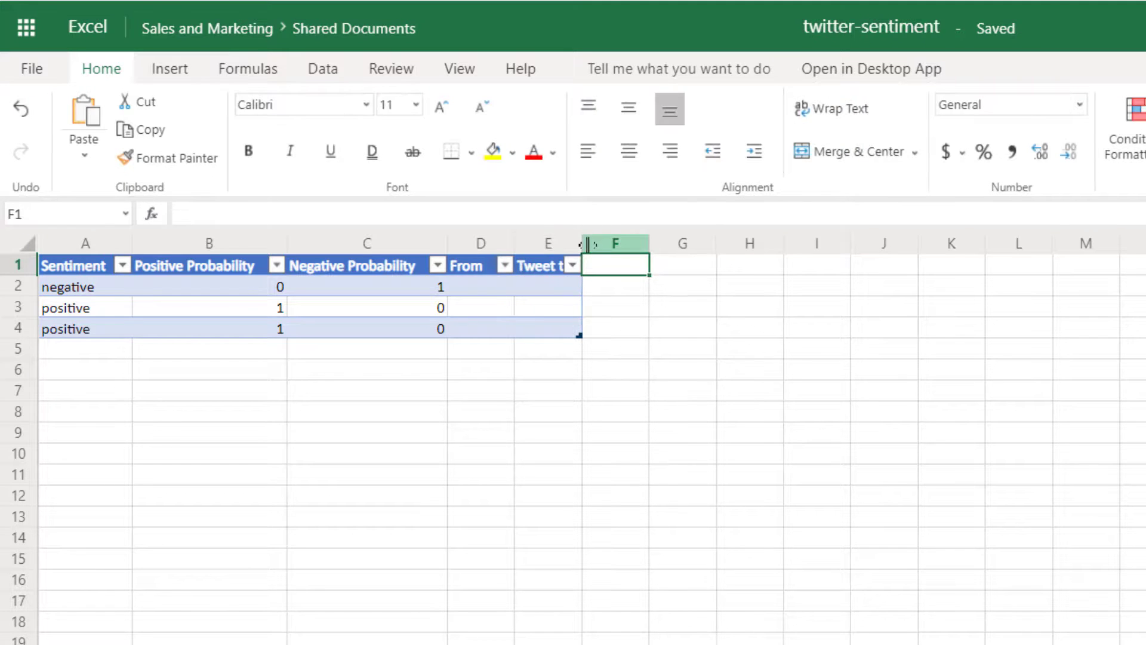
left_click_drag(598, 243, 947, 262)
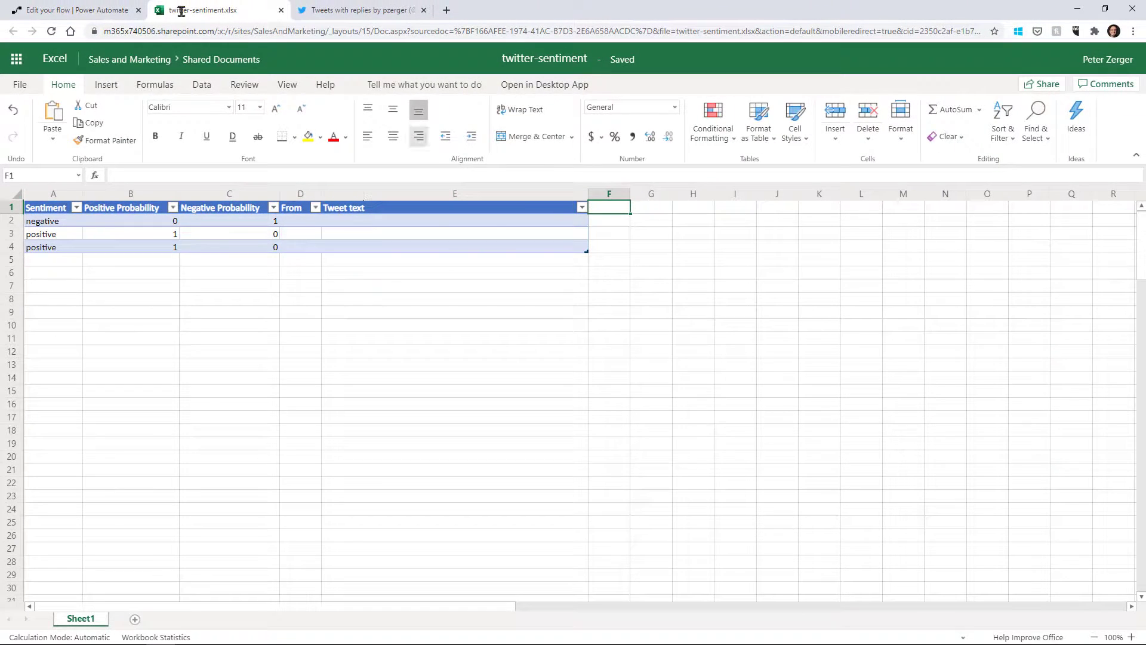
Step: Return to Power Automate, save and reload the flow, and expand the Excel row action inside Apply to each
left_click(125, 10)
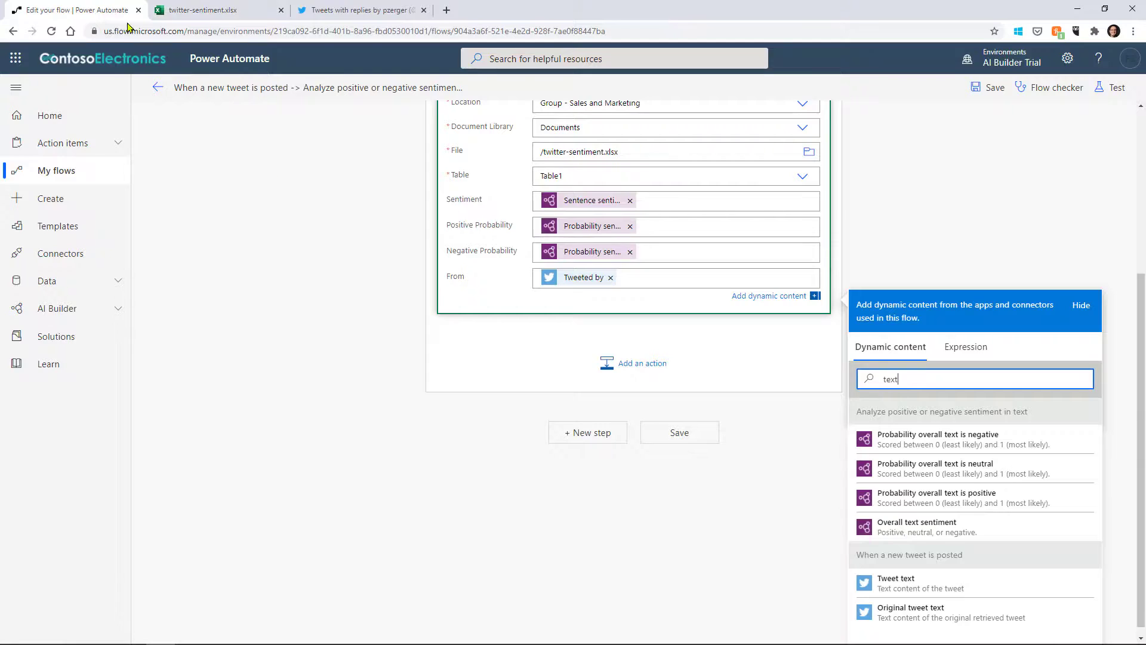
left_click(904, 245)
scroll(904, 246, "up", 3)
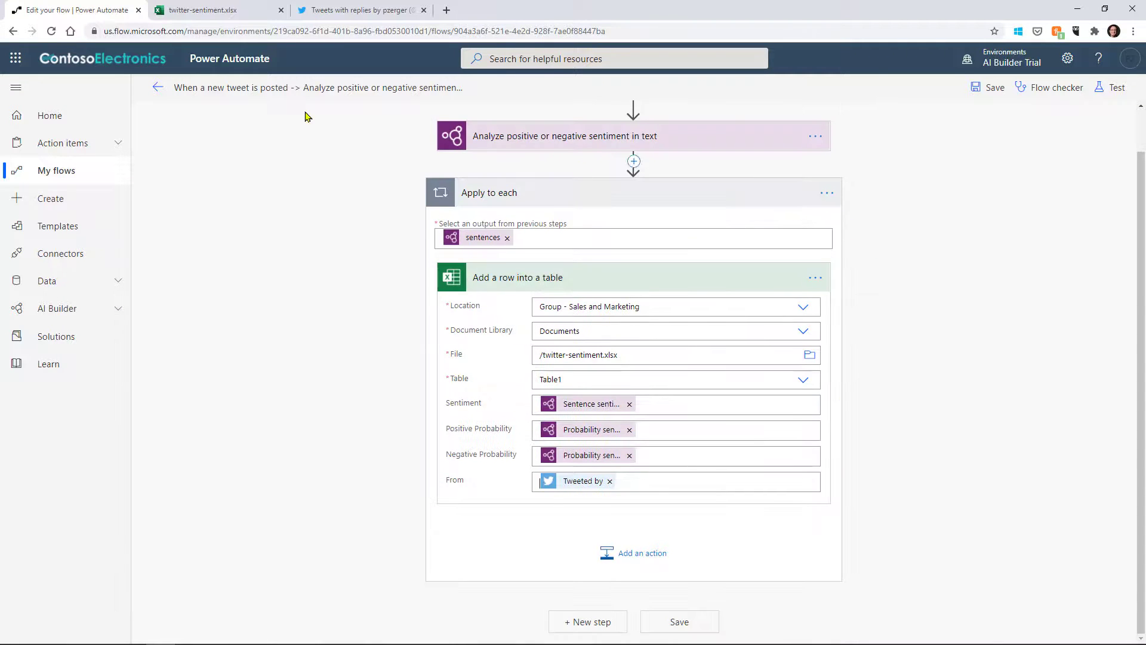
left_click(973, 89)
left_click(54, 34)
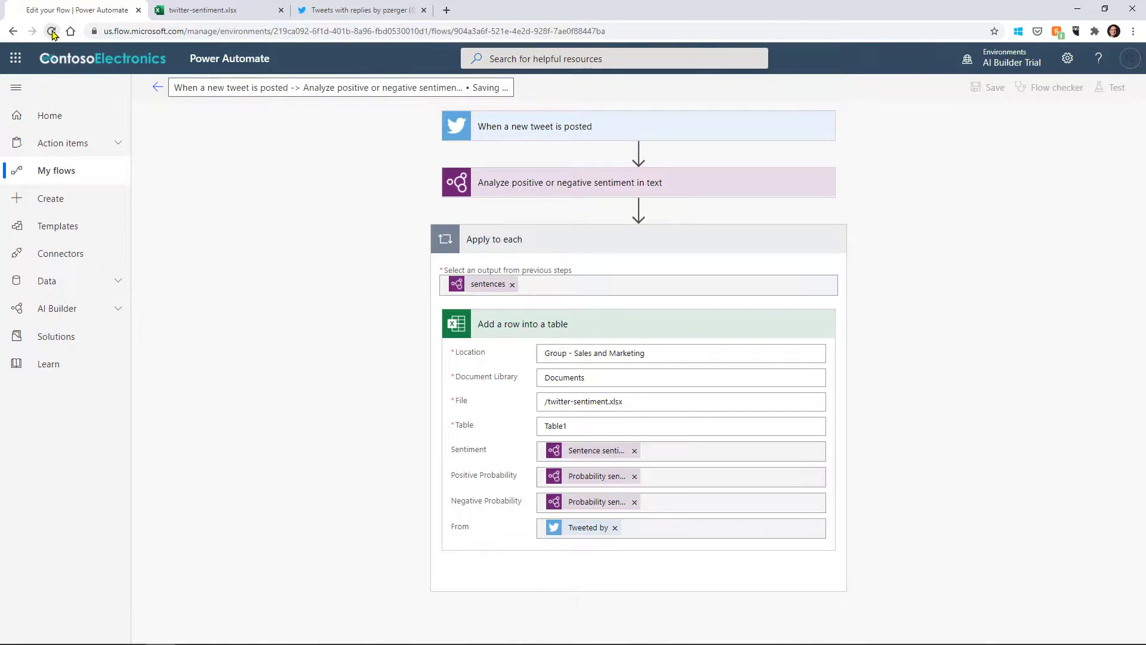
left_click(630, 100)
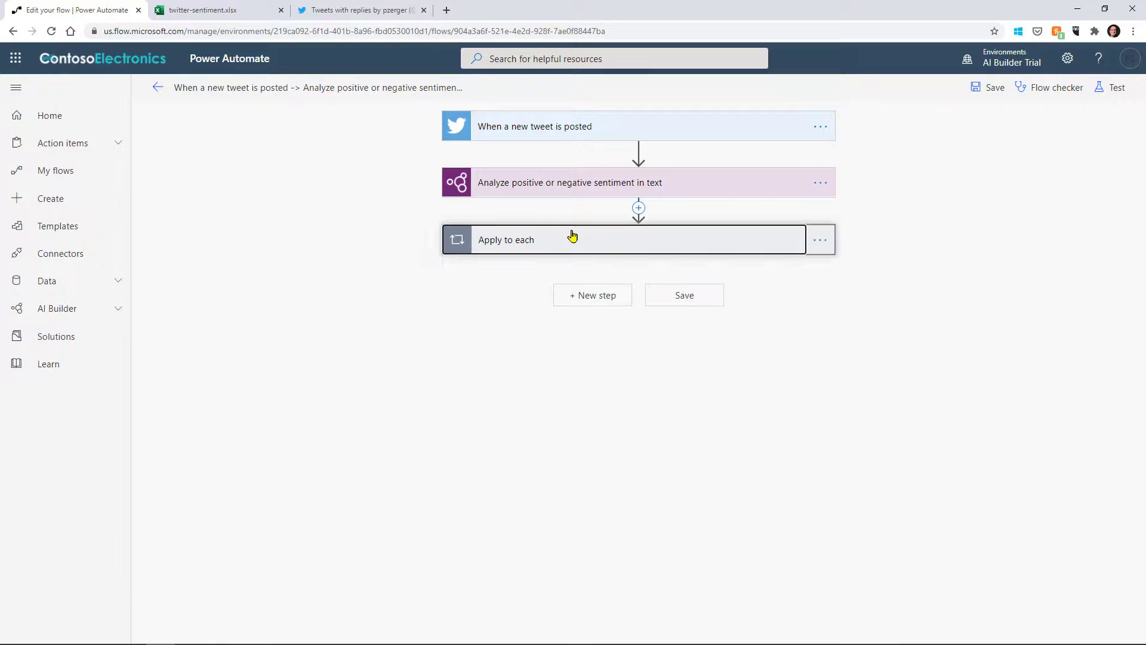
left_click(572, 239)
left_click(596, 334)
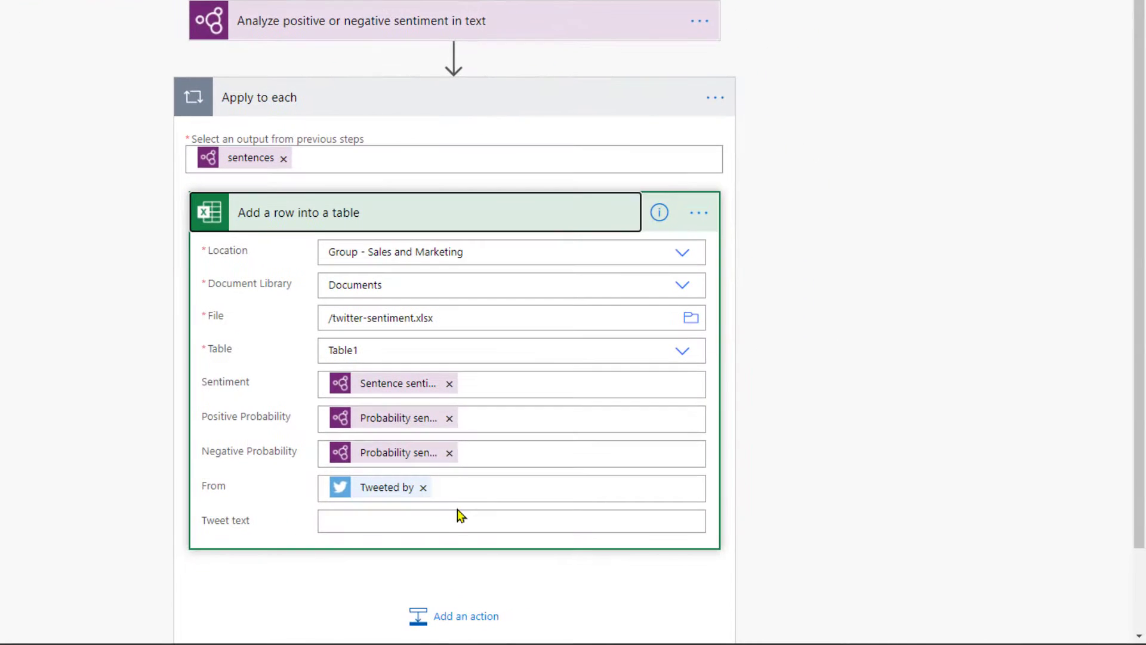
Step: Search the dynamic content for "text" and map the Excel row action's Tweet text field to the trigger's Tweet text
left_click(456, 514)
scroll(1133, 243, "down", 3)
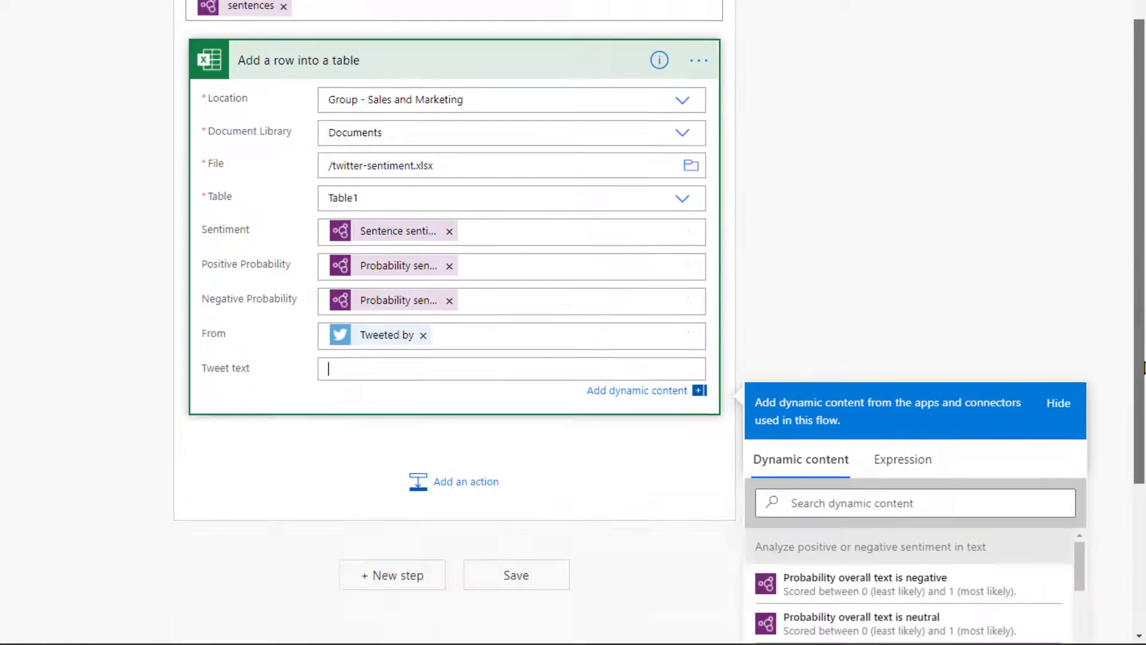
left_click(949, 449)
type("te")
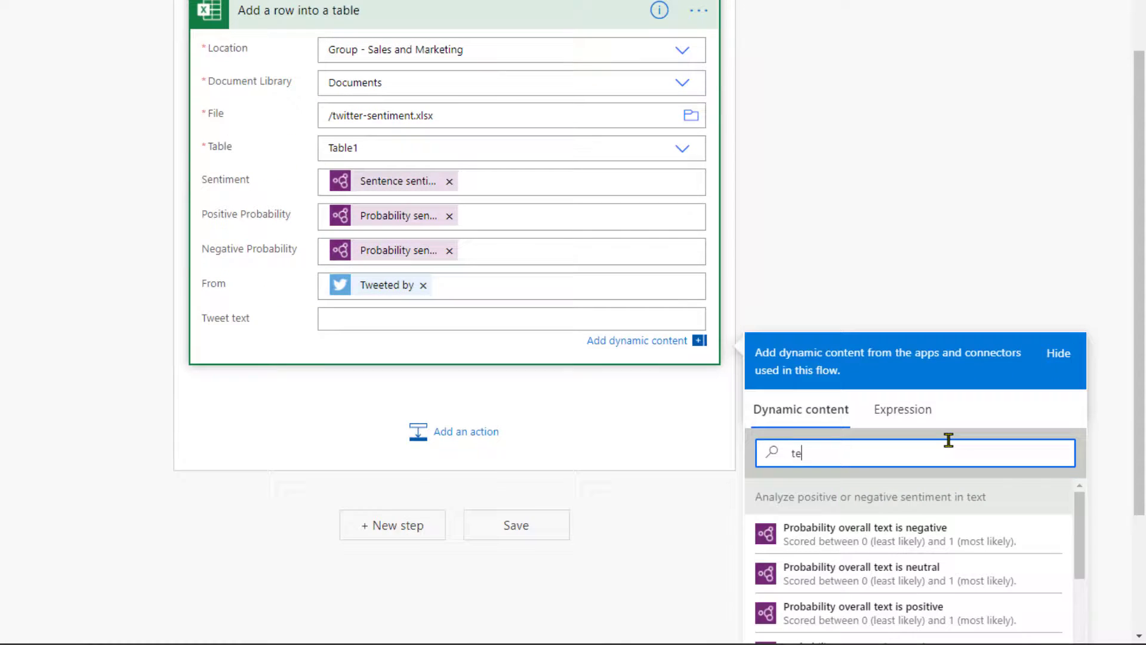
type("xt")
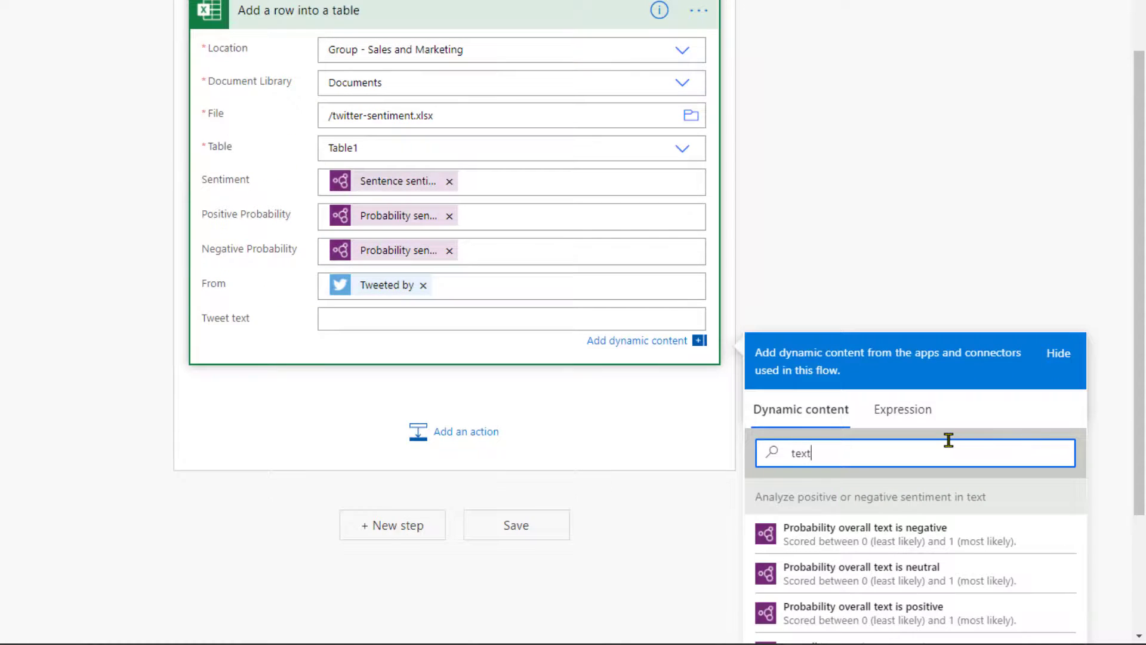
left_click(868, 566)
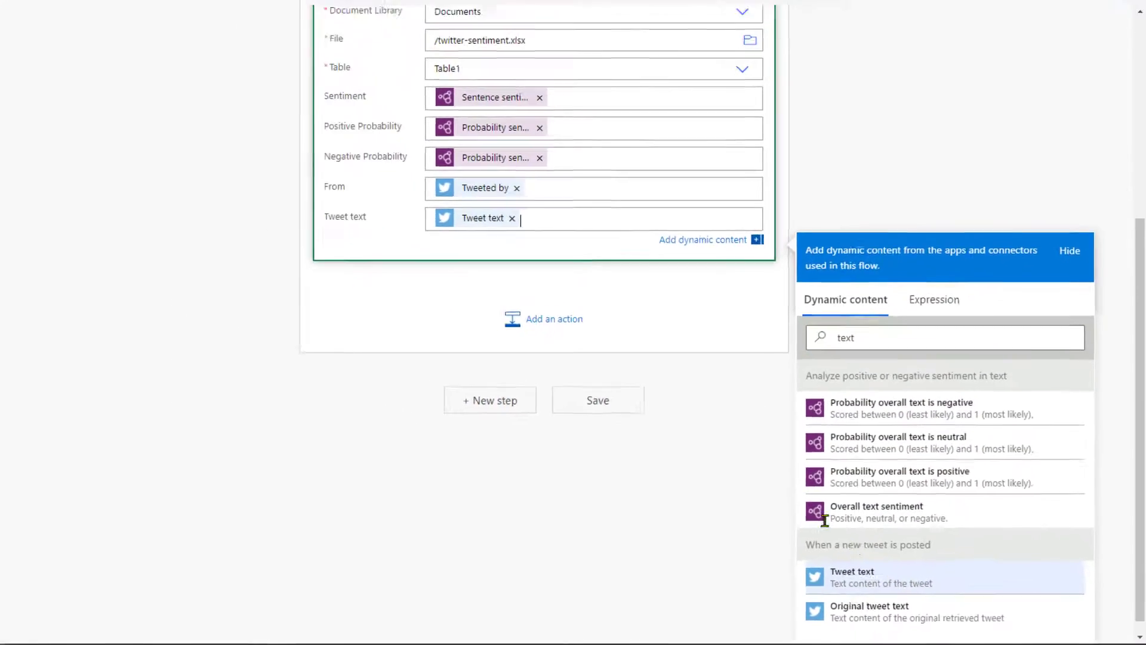
Step: Save the flow and leave the editor for the flow's details page
left_click(991, 87)
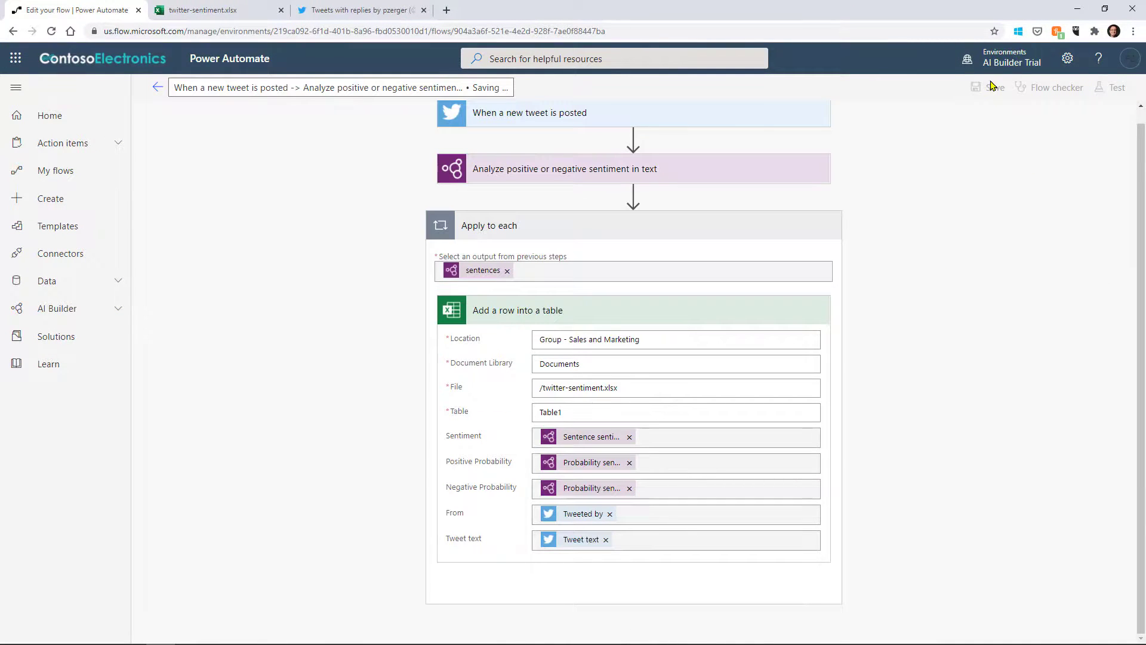
left_click(157, 89)
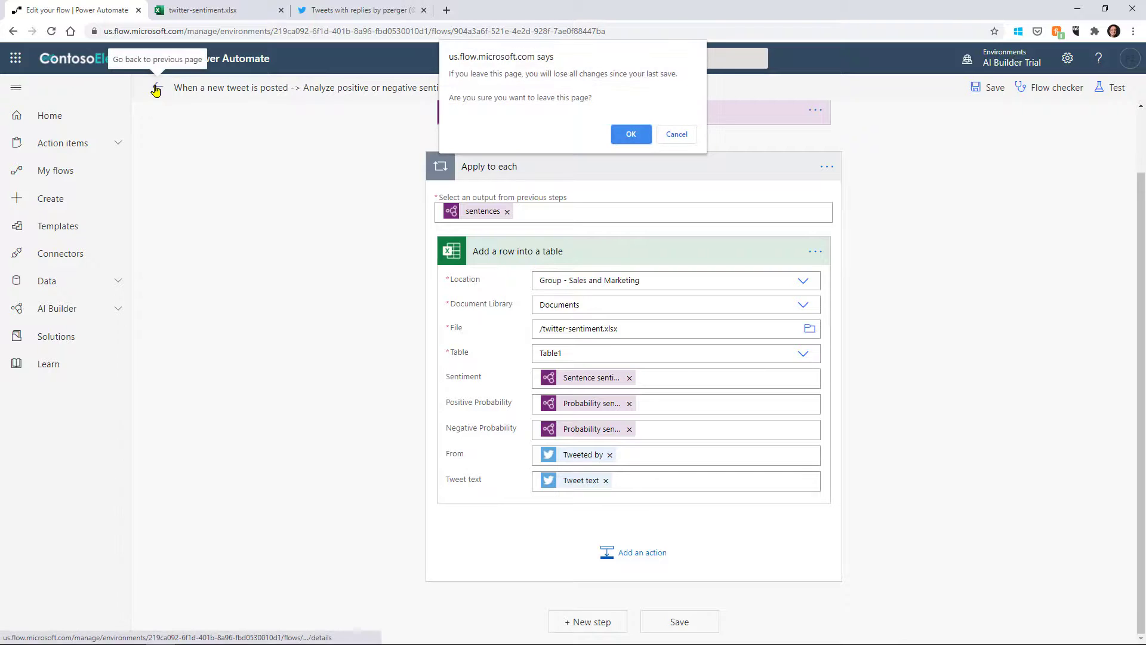
left_click(631, 133)
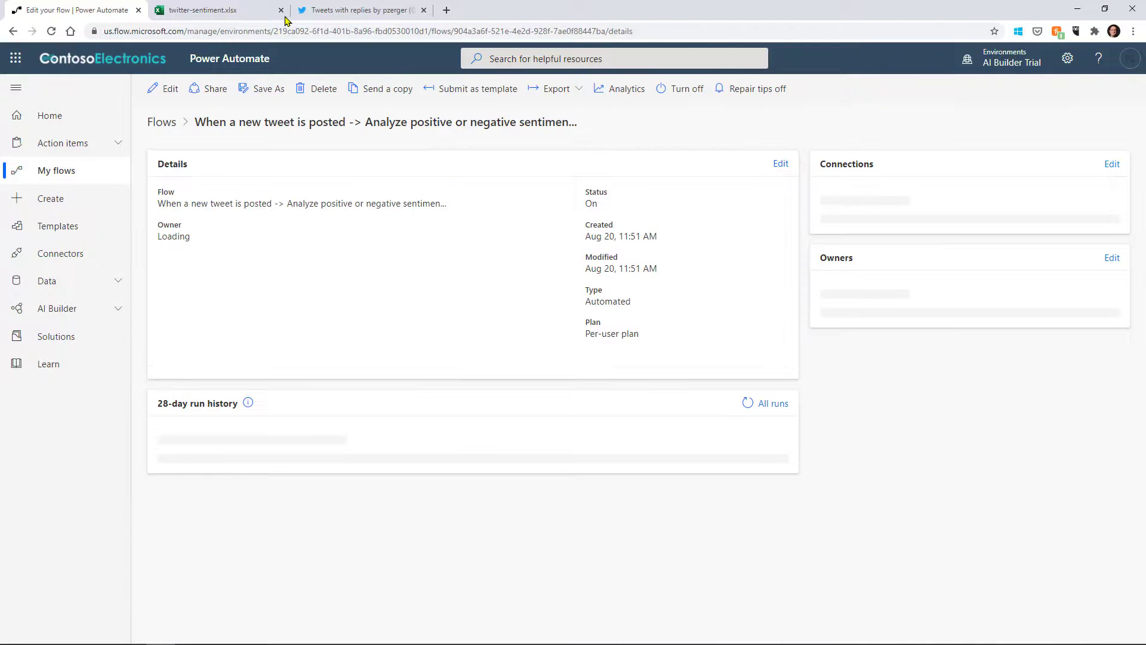
left_click(340, 13)
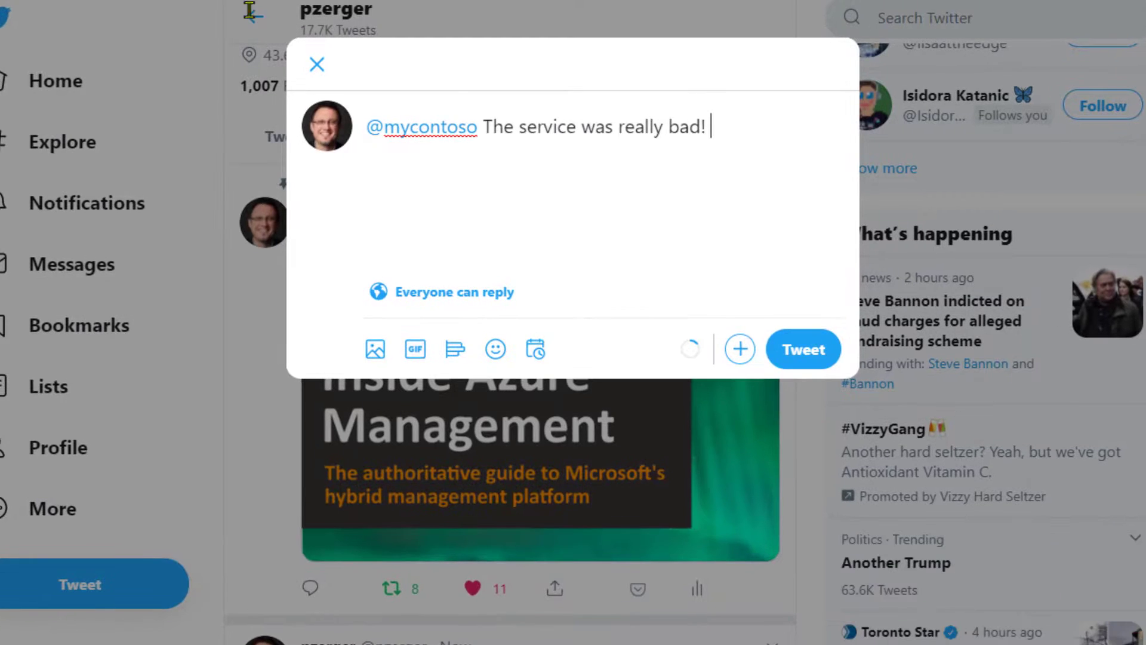
double_click(687, 126)
type("g")
type("ood")
left_click(810, 358)
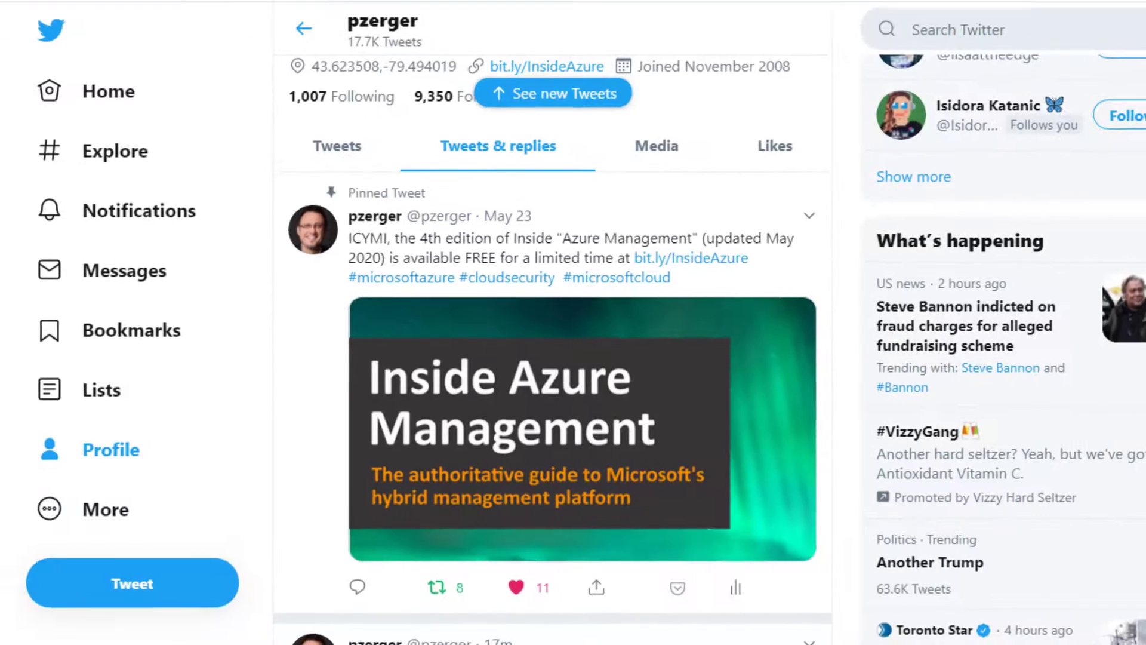
Step: Check twitter-sentiment.xlsx for new rows, and open the most recent run from the tweet flow's full run history
left_click(299, 10)
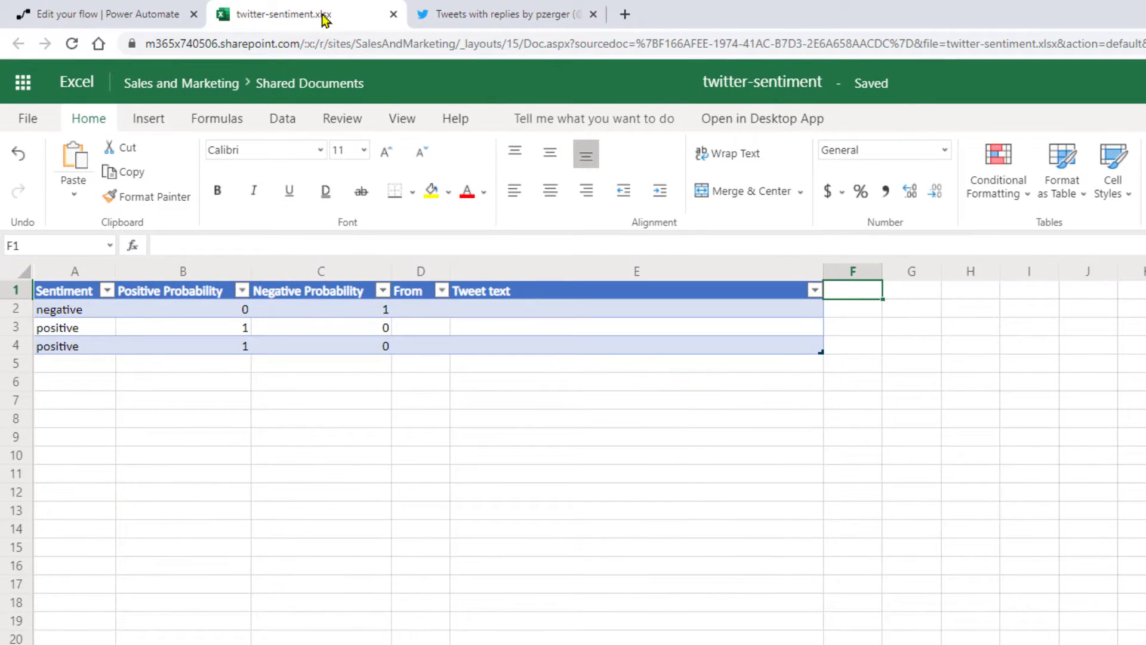
left_click(138, 15)
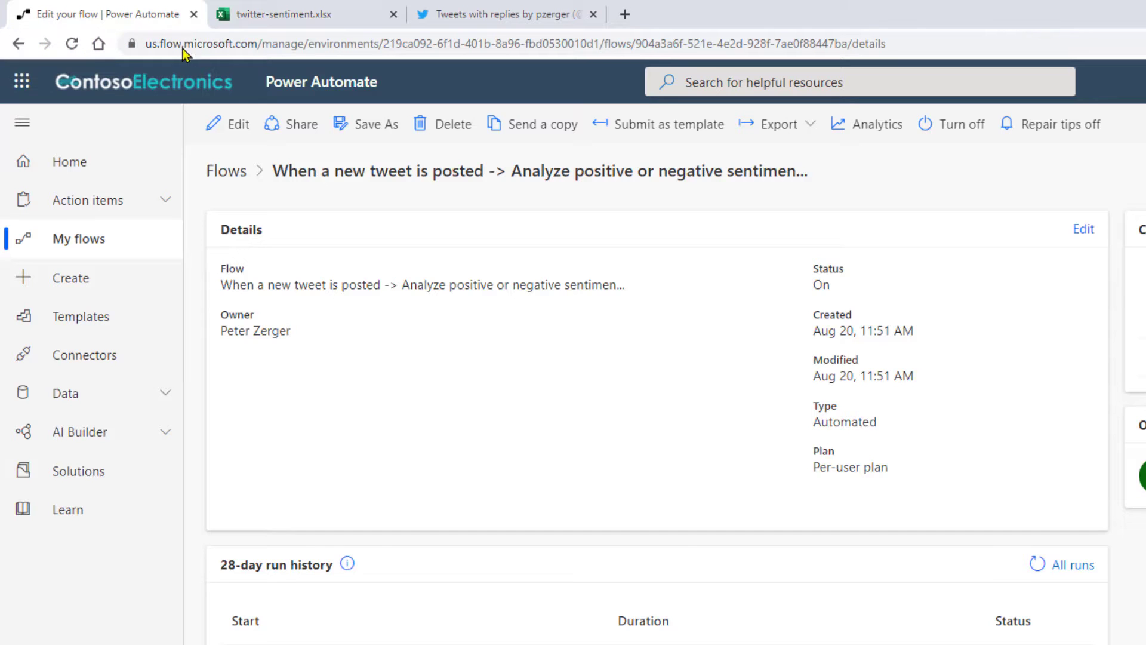
left_click(1072, 567)
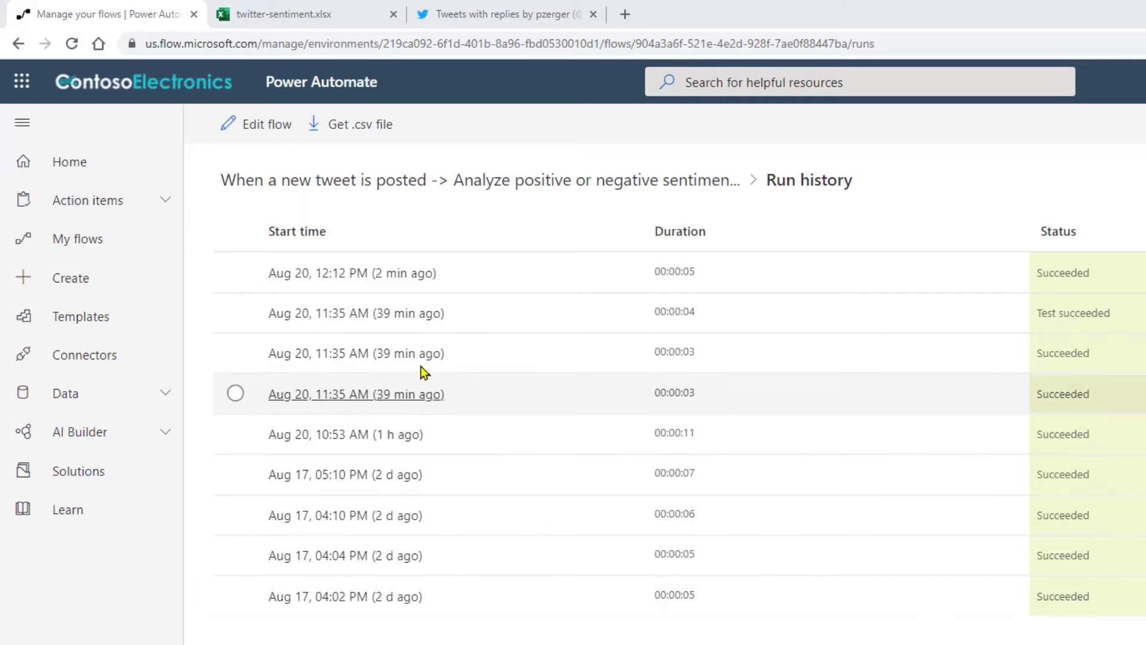
left_click(422, 275)
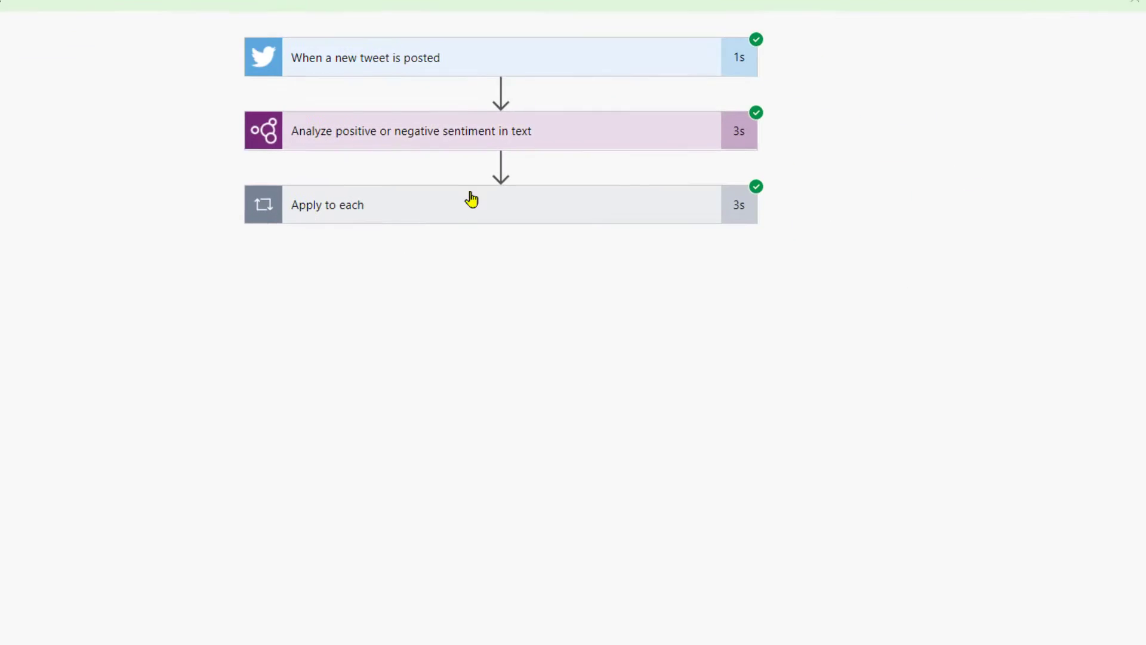
Step: Expand the run's sentiment analysis action and examine its input text, overall probabilities and sentence scores
left_click(587, 139)
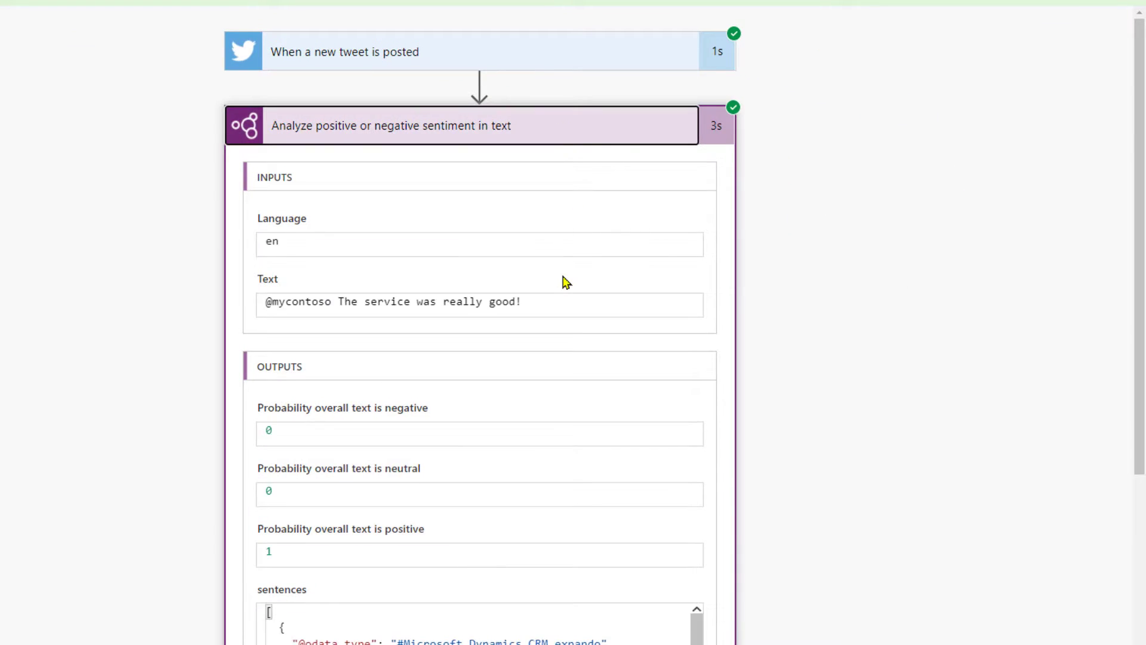
scroll(566, 282, "down", 4)
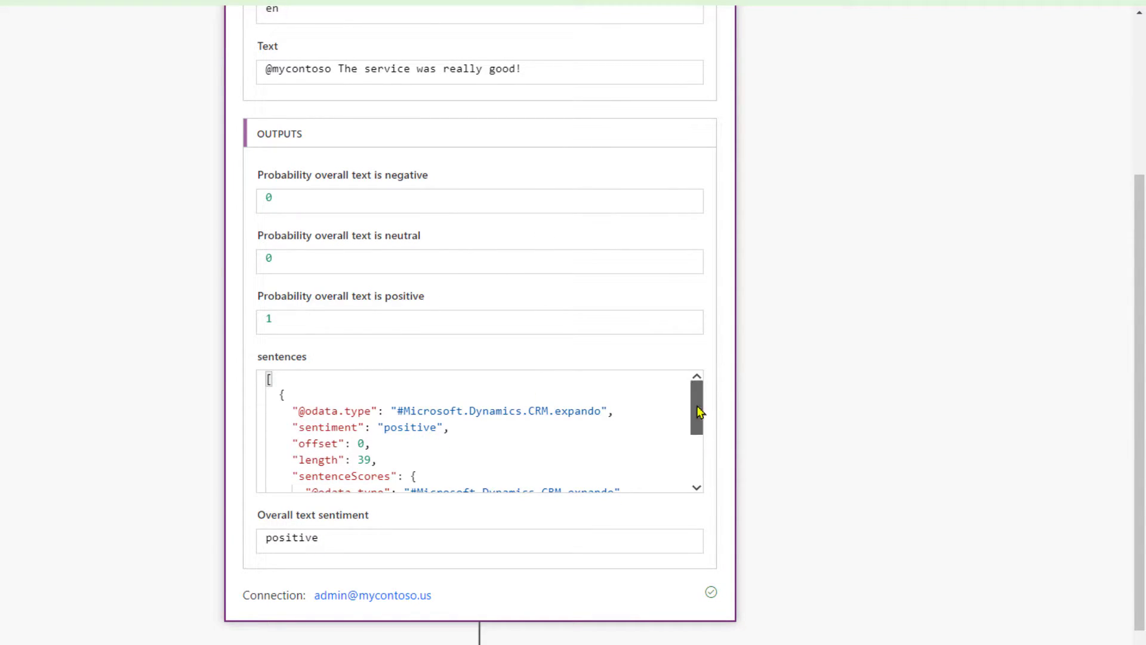
scroll(687, 439, "down", 3)
scroll(687, 444, "up", 3)
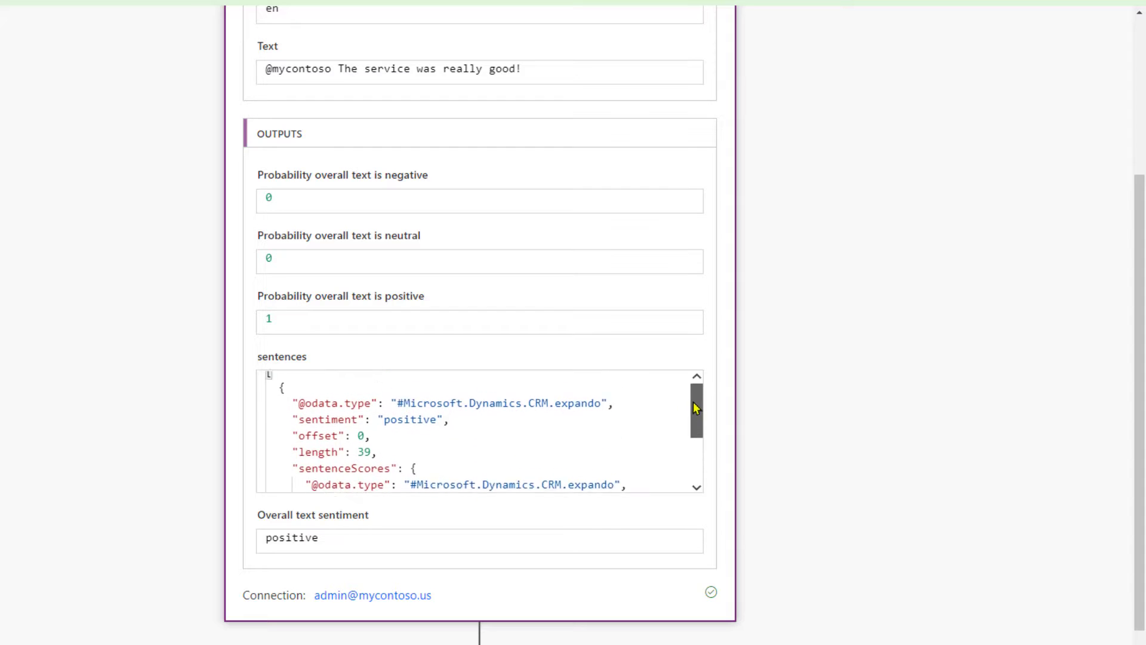
scroll(540, 317, "down", 1)
scroll(571, 419, "down", 3)
Step: Expand Apply to each and its Add a row into a table action, and examine the run's inputs and outputs
left_click(528, 621)
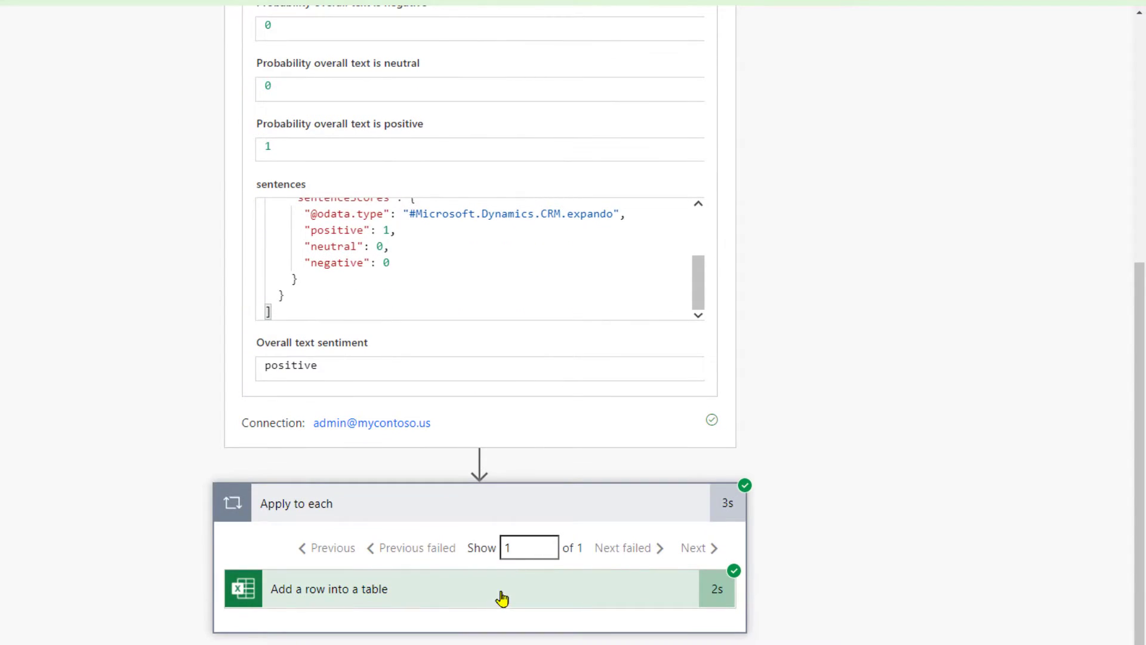
left_click(498, 610)
scroll(513, 555, "down", 3)
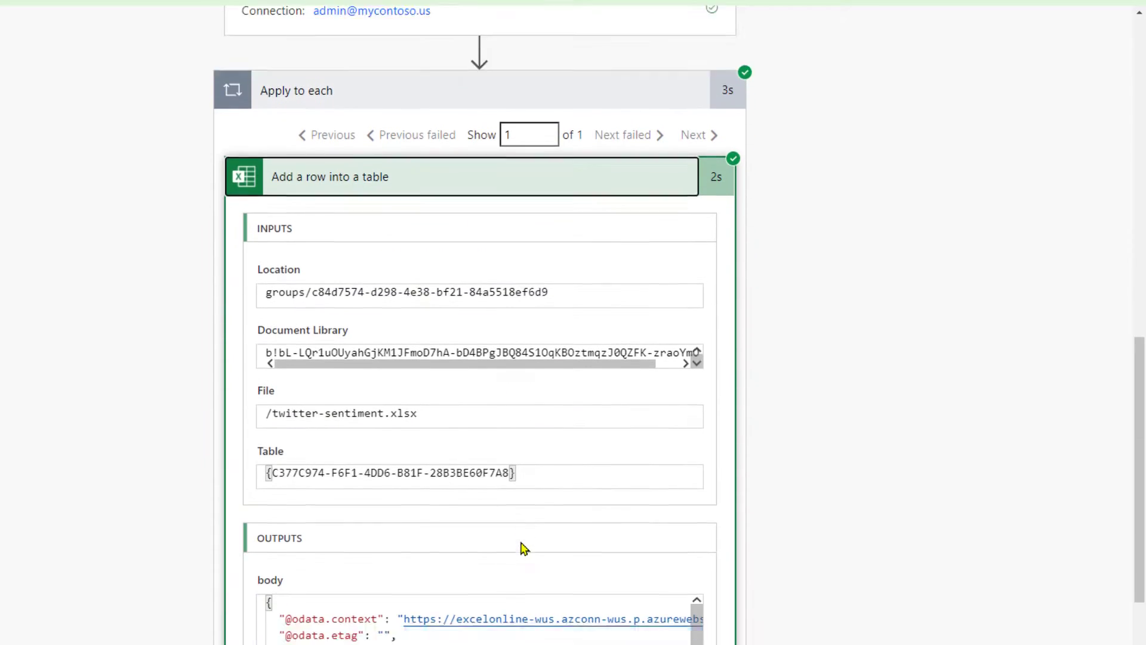
left_click_drag(787, 391, 765, 440)
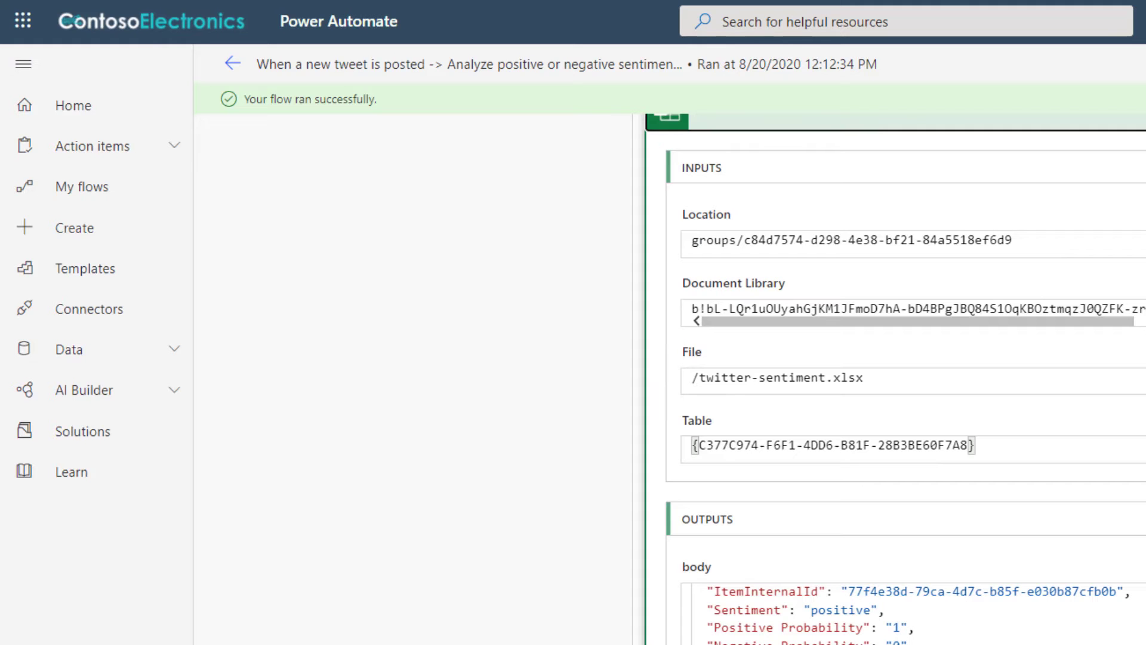
left_click(128, 188)
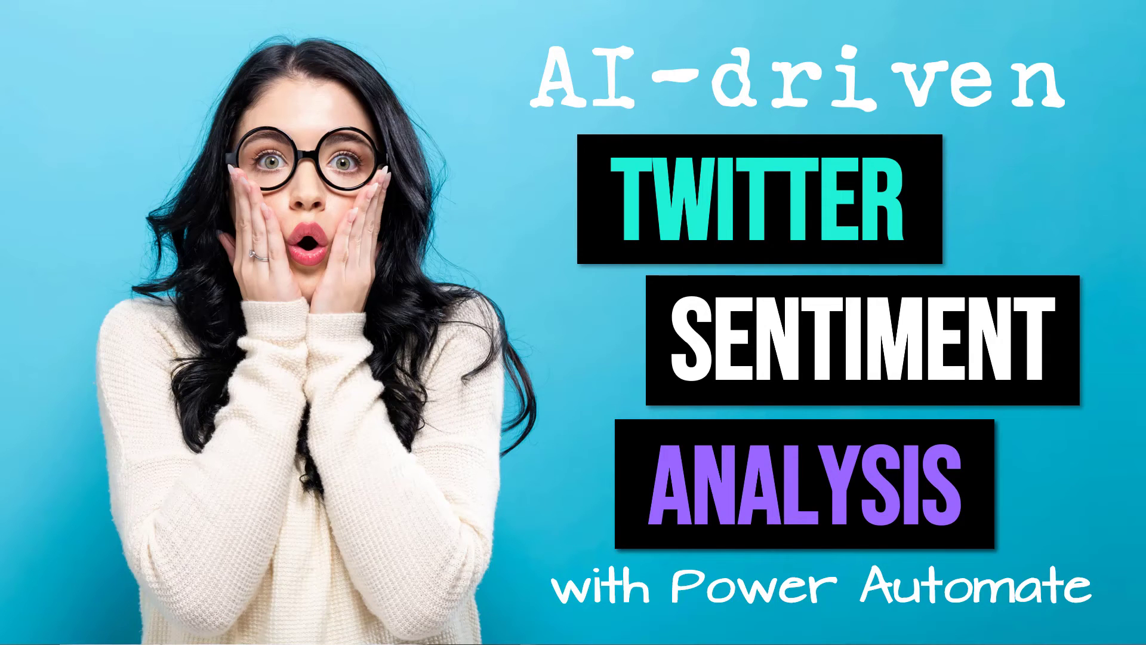
key("Right")
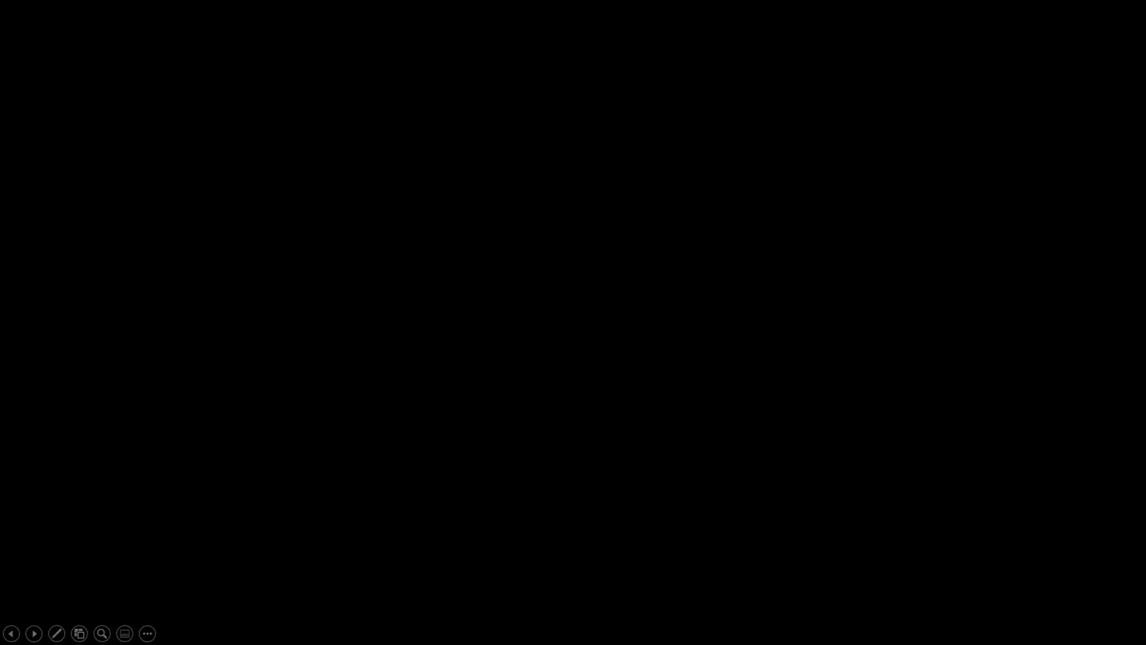